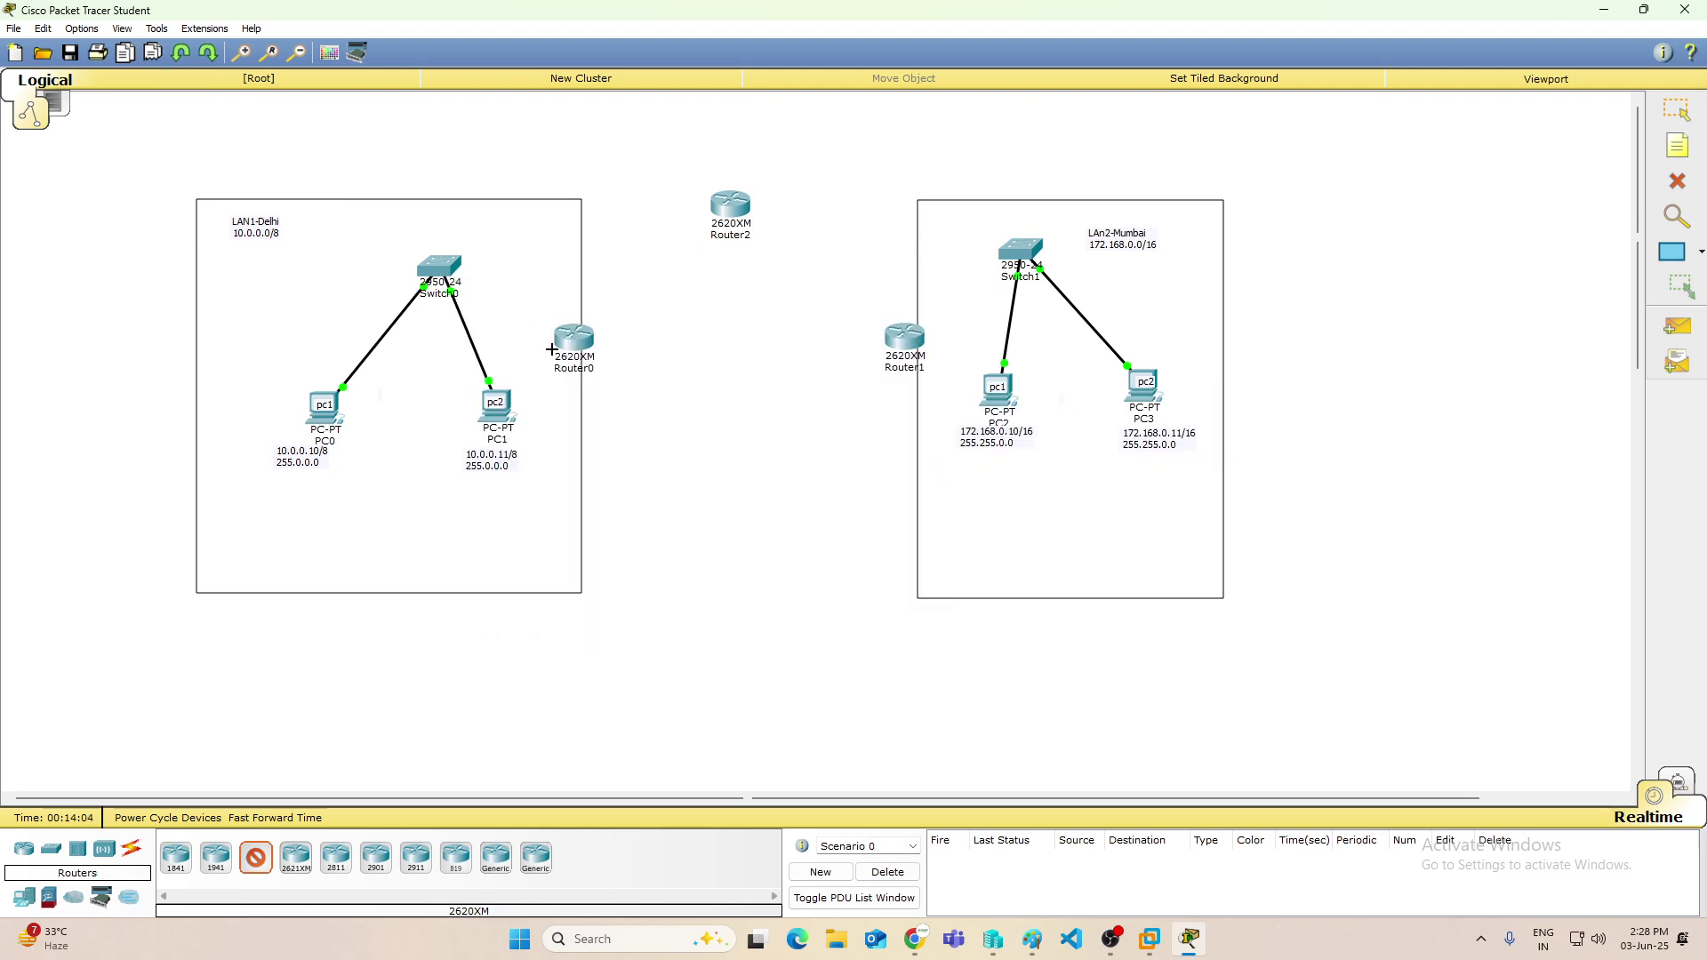
Connect Router0's FastEthernet0/0 to Switch0 with a copper straight-through cable.
left_click(256, 858)
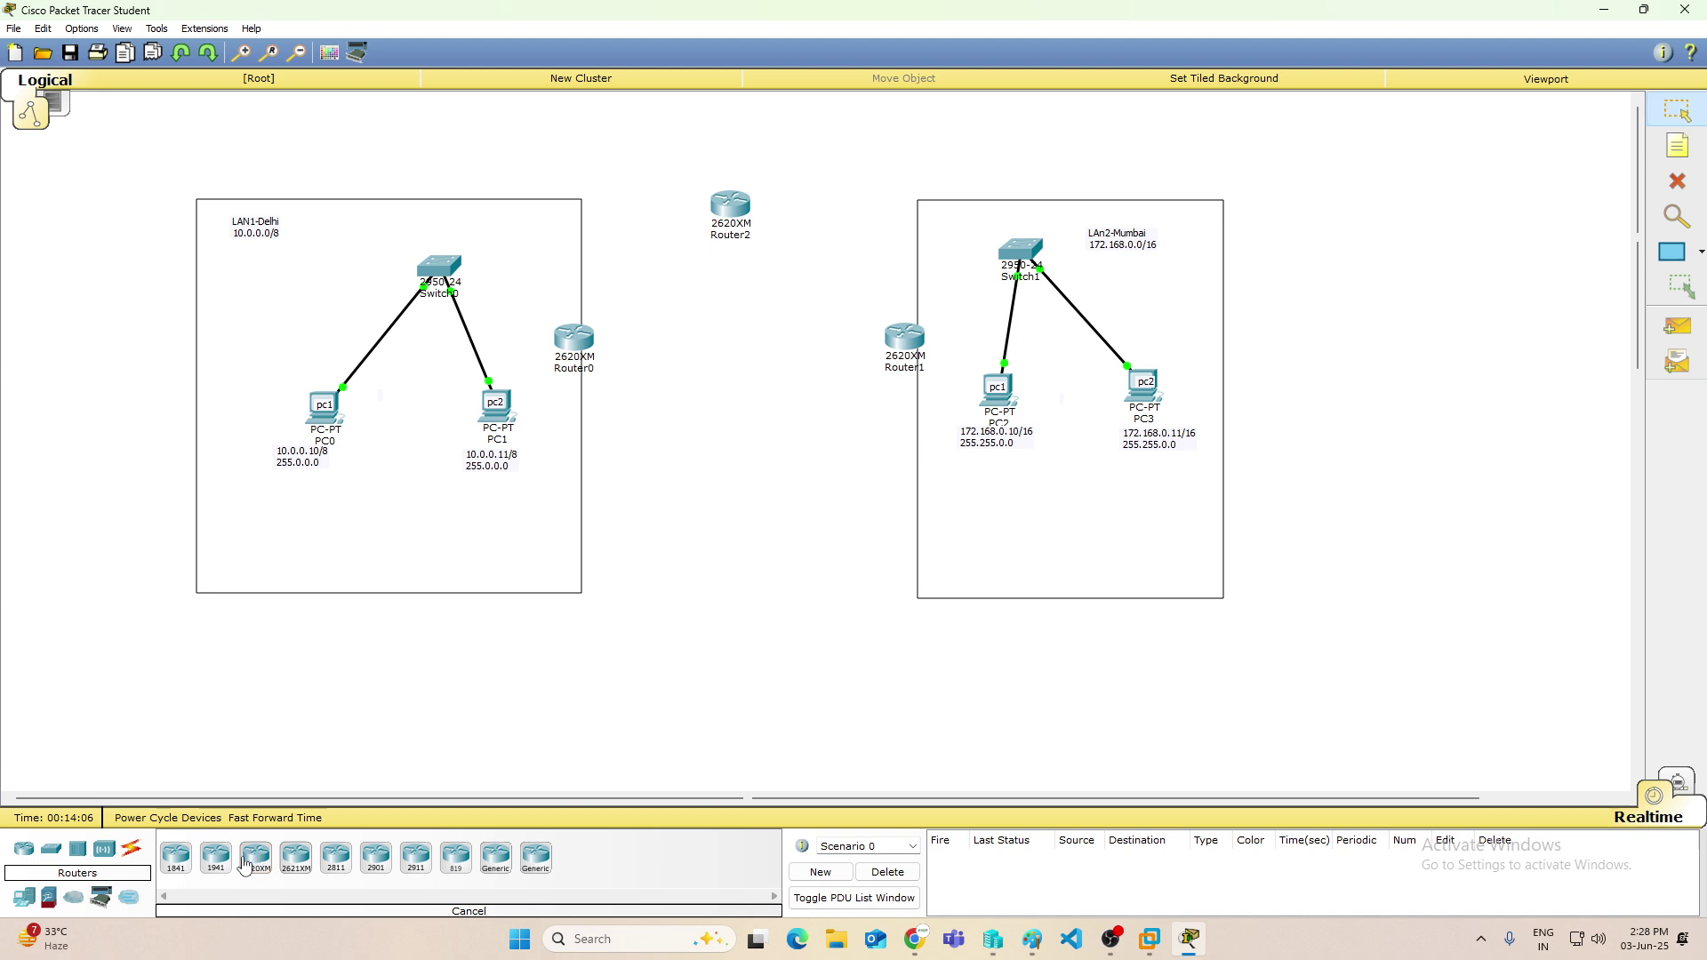
left_click(134, 852)
left_click(254, 869)
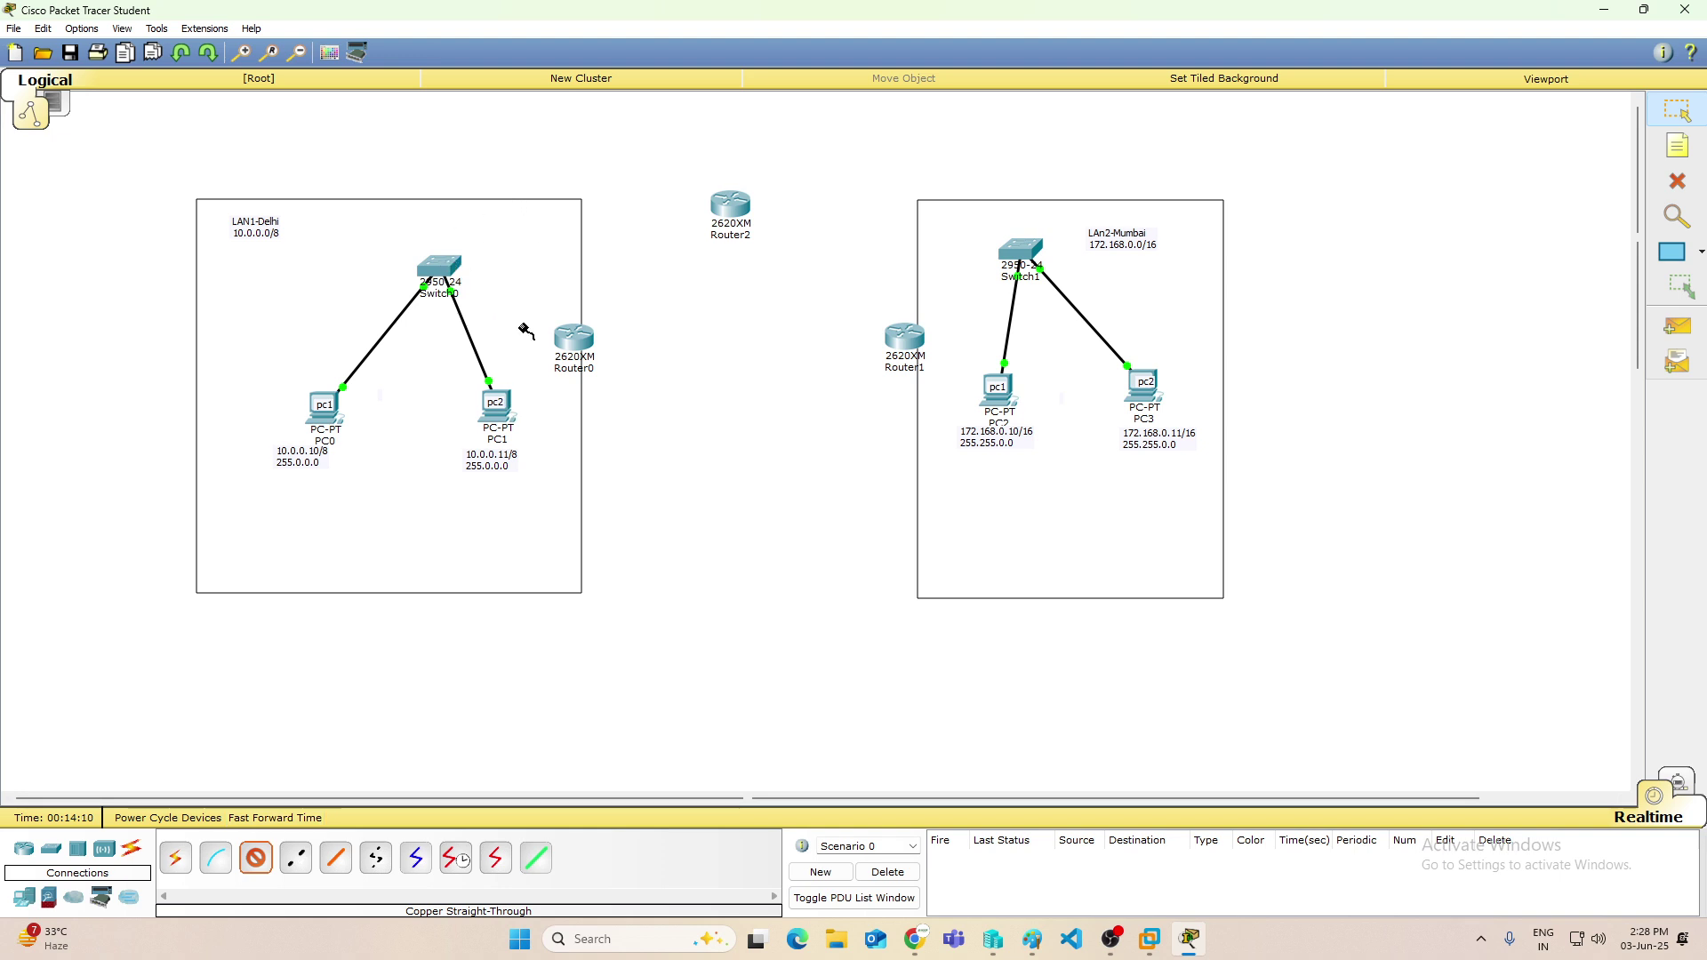
left_click(564, 339)
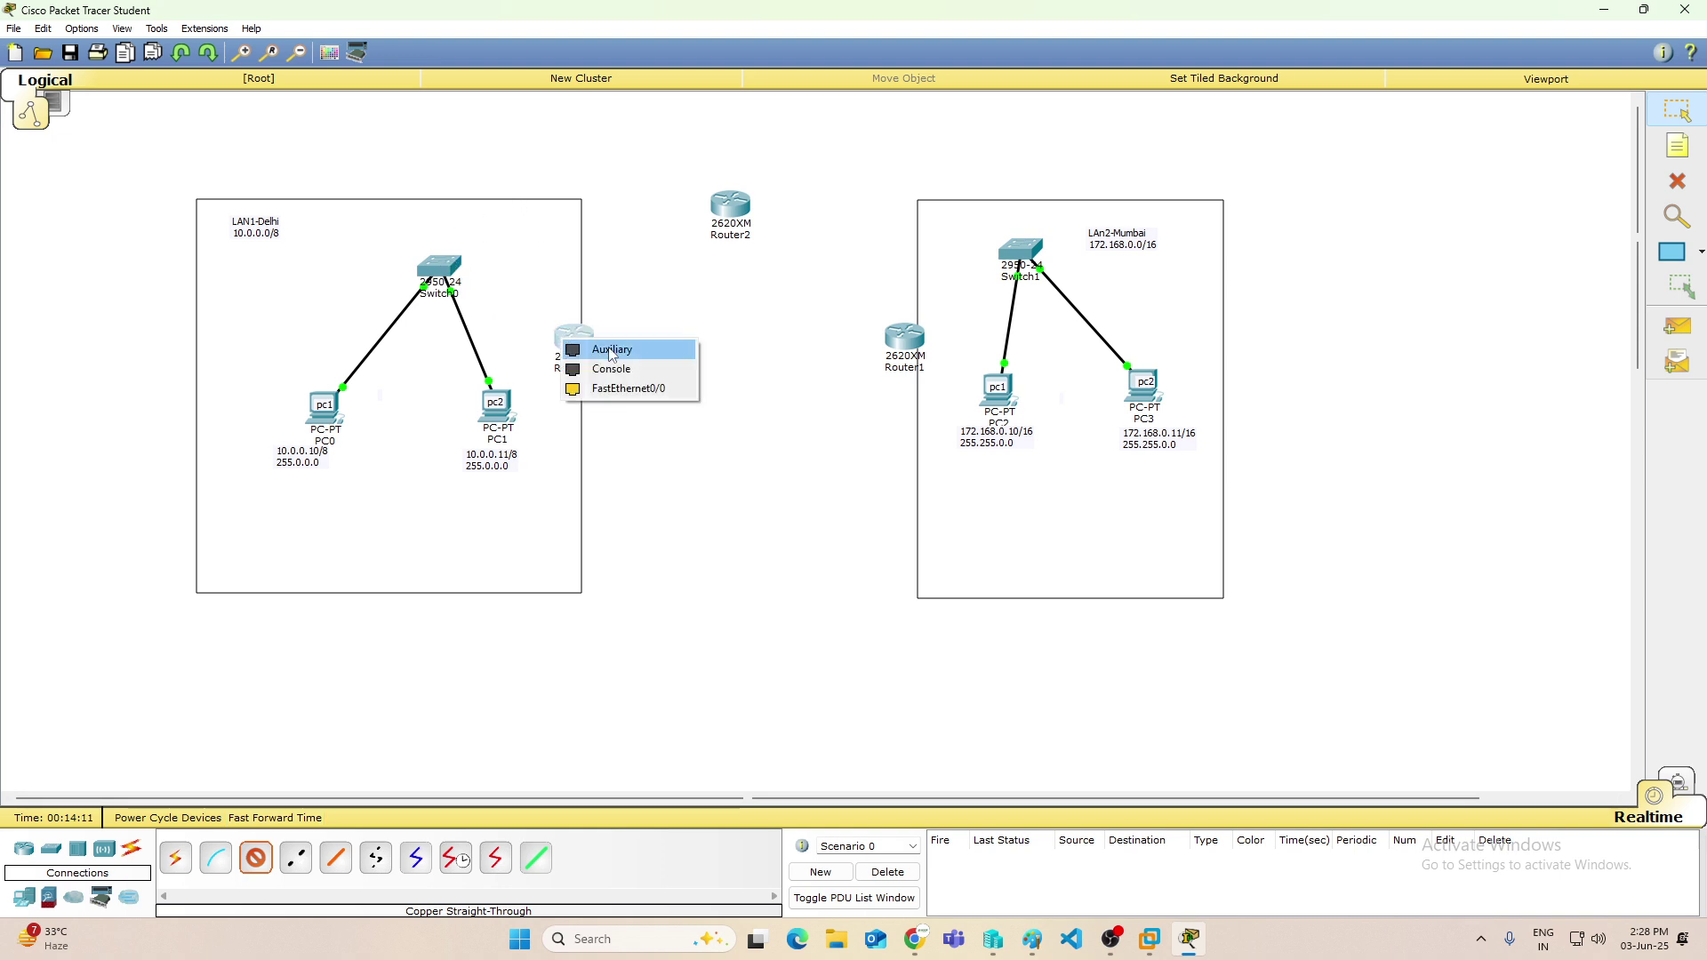
left_click(626, 396)
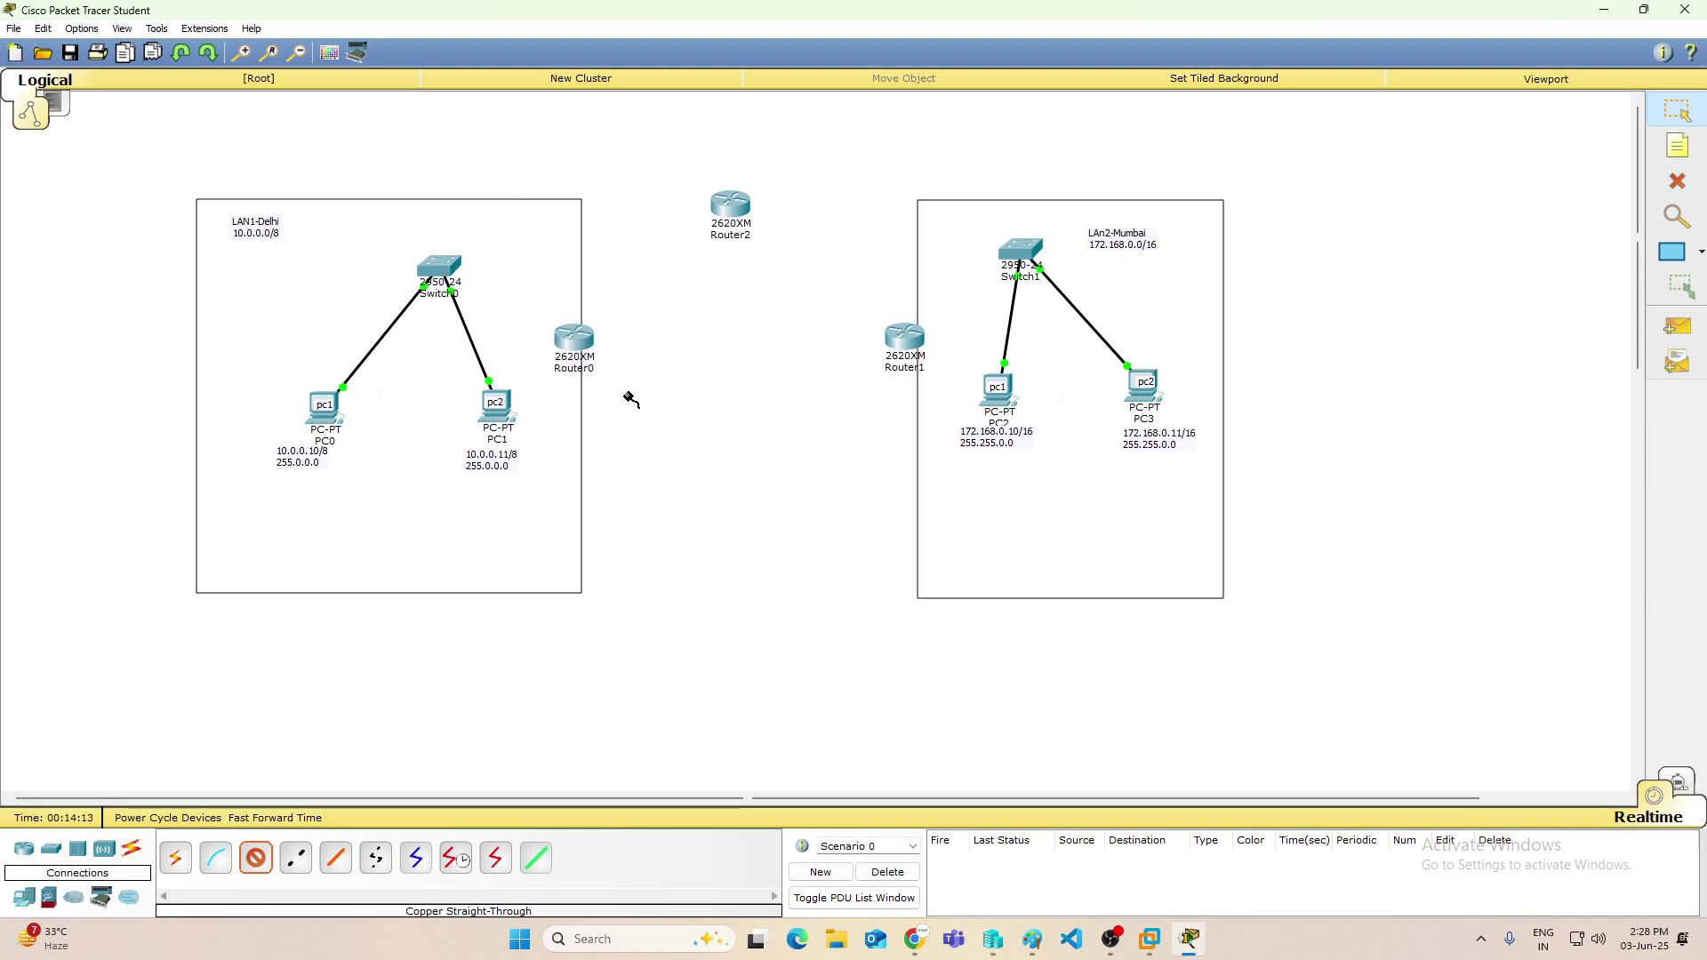
left_click(458, 264)
left_click(485, 298)
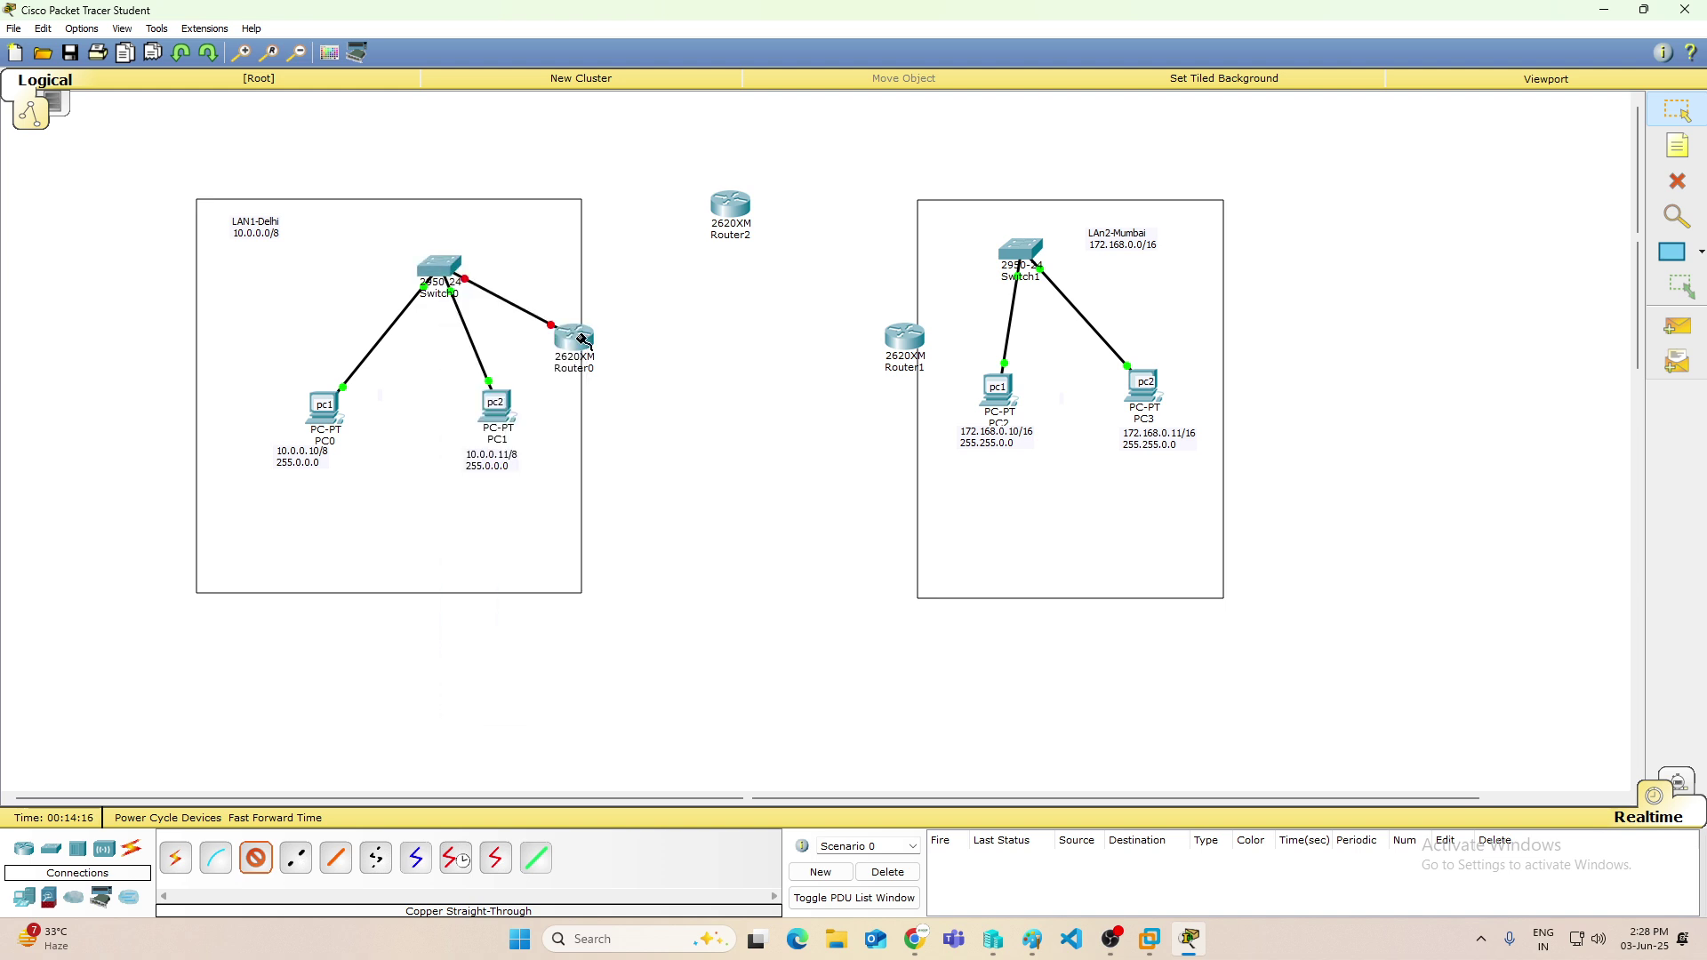
Connect Router1's FastEthernet0/0 to Switch1 with a copper straight-through cable.
left_click(916, 339)
left_click(990, 391)
left_click(1016, 254)
left_click(1072, 279)
Add a note reading 172.168.0.1/16 beside the link between Router1 and Switch1.
left_click(1681, 145)
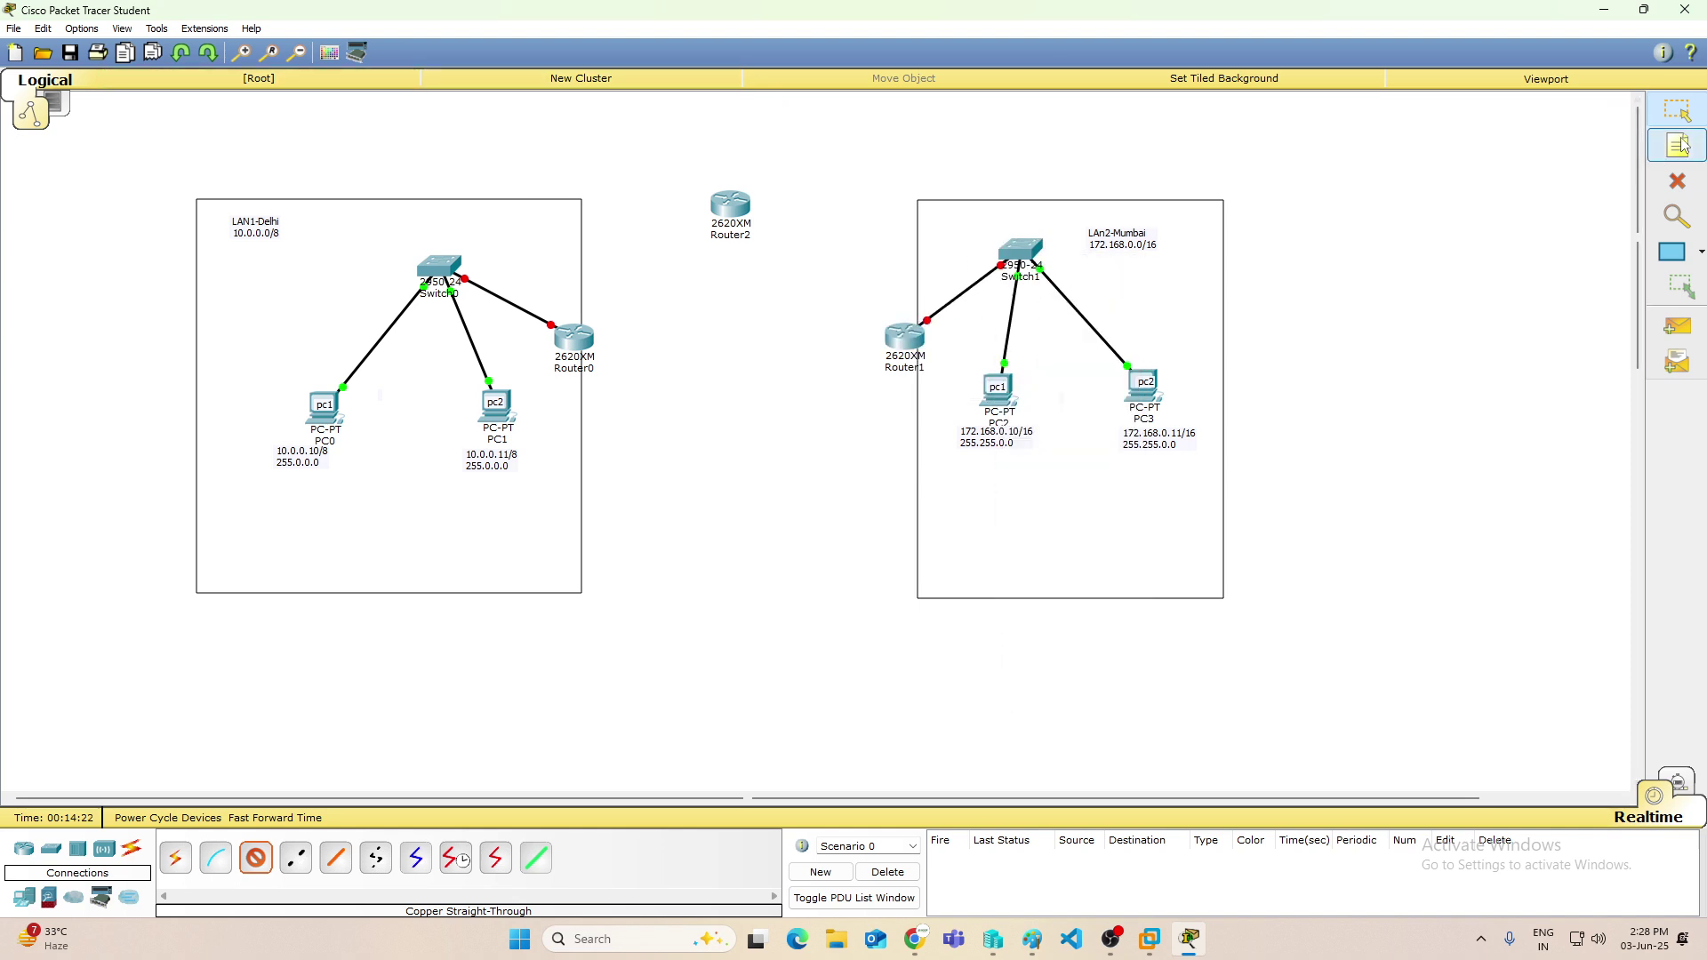
left_click(924, 296)
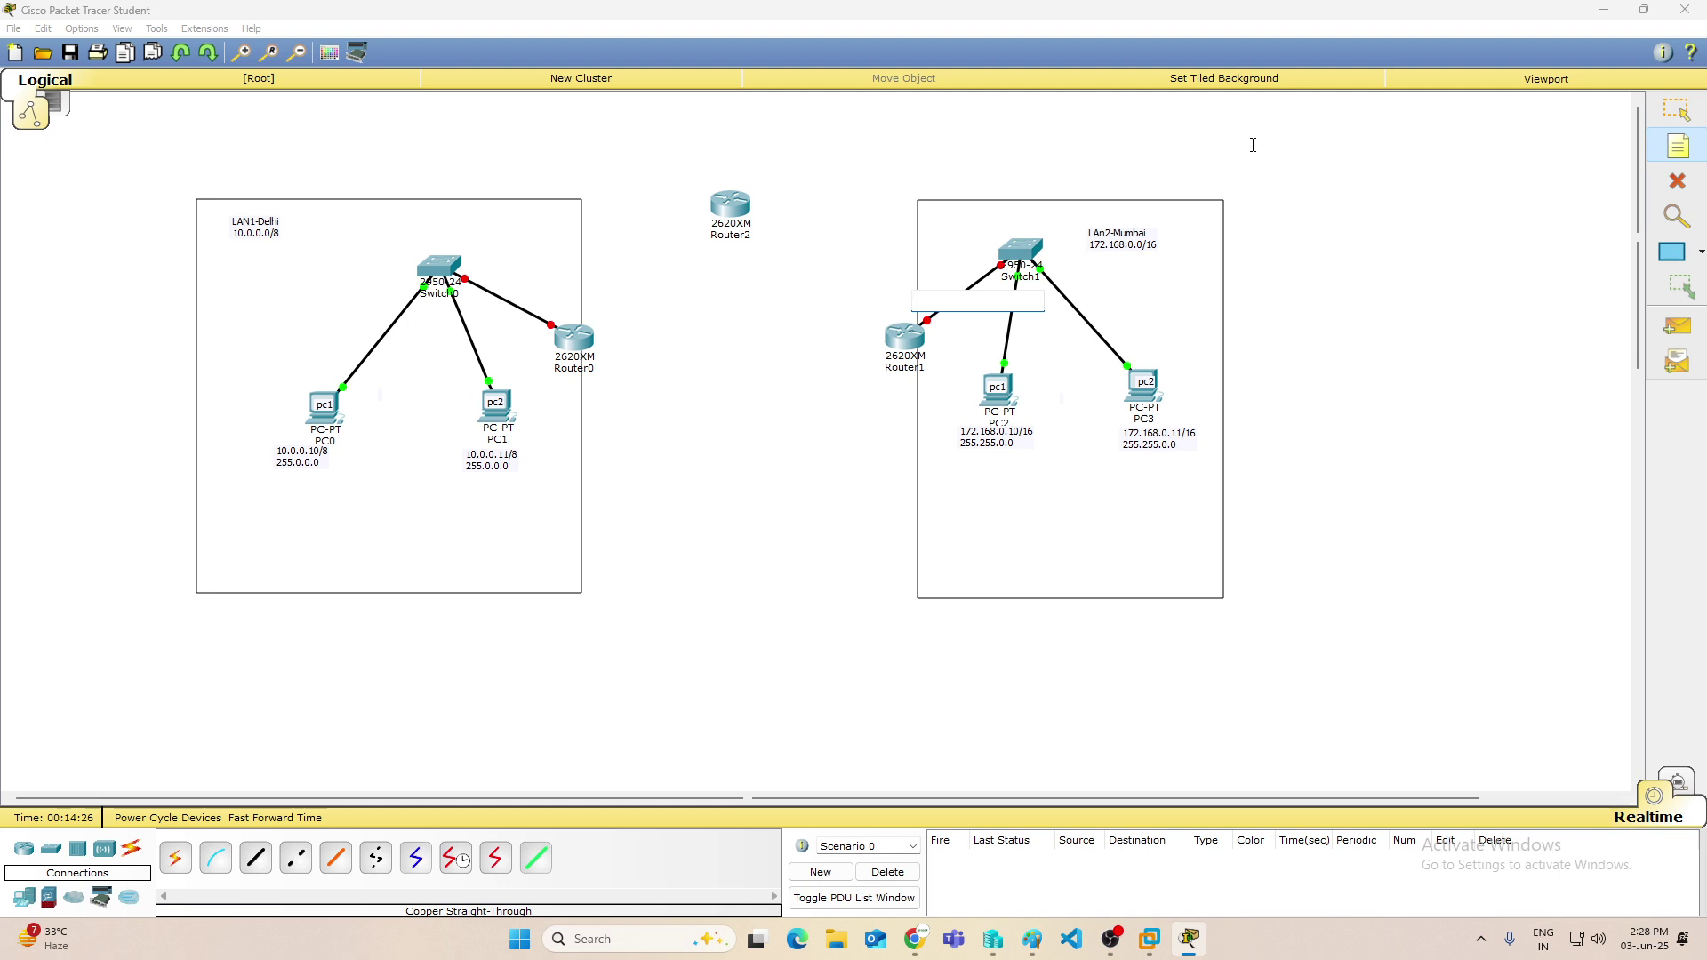
type("172.168.0.1/16")
left_click(964, 357)
Add a note reading 10.0.0.1/8 beside the link between Router0 and Switch0, and leave note placement.
left_click(490, 304)
type("10.0.0.1/8")
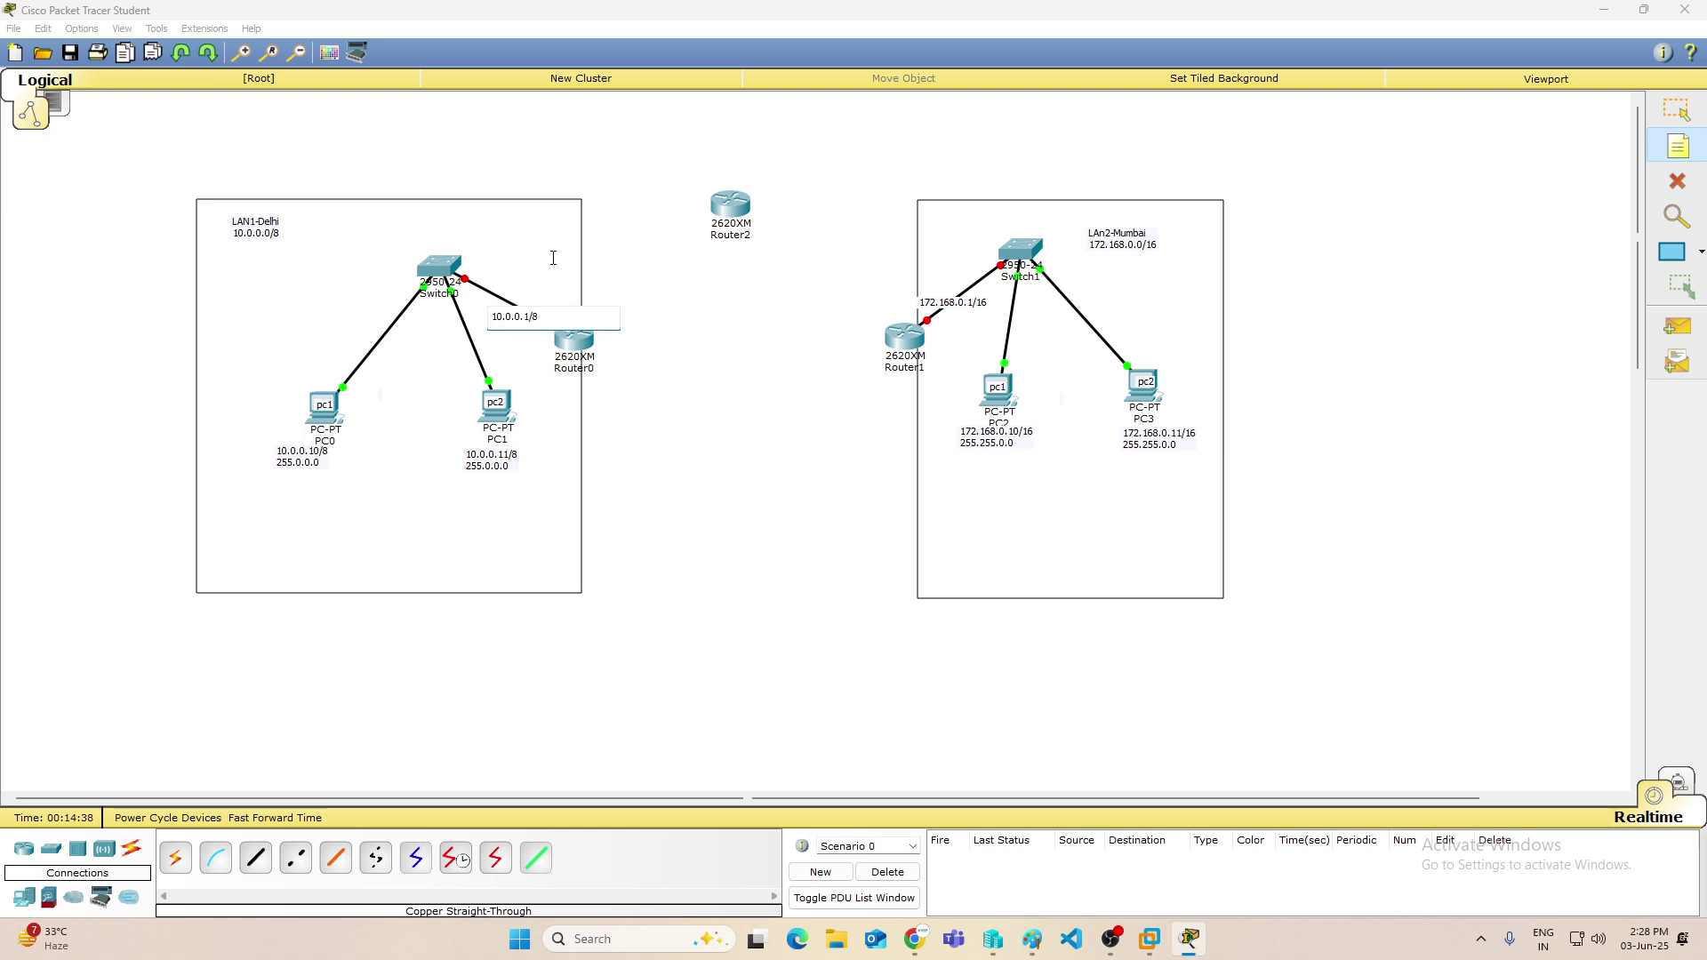
left_click(672, 429)
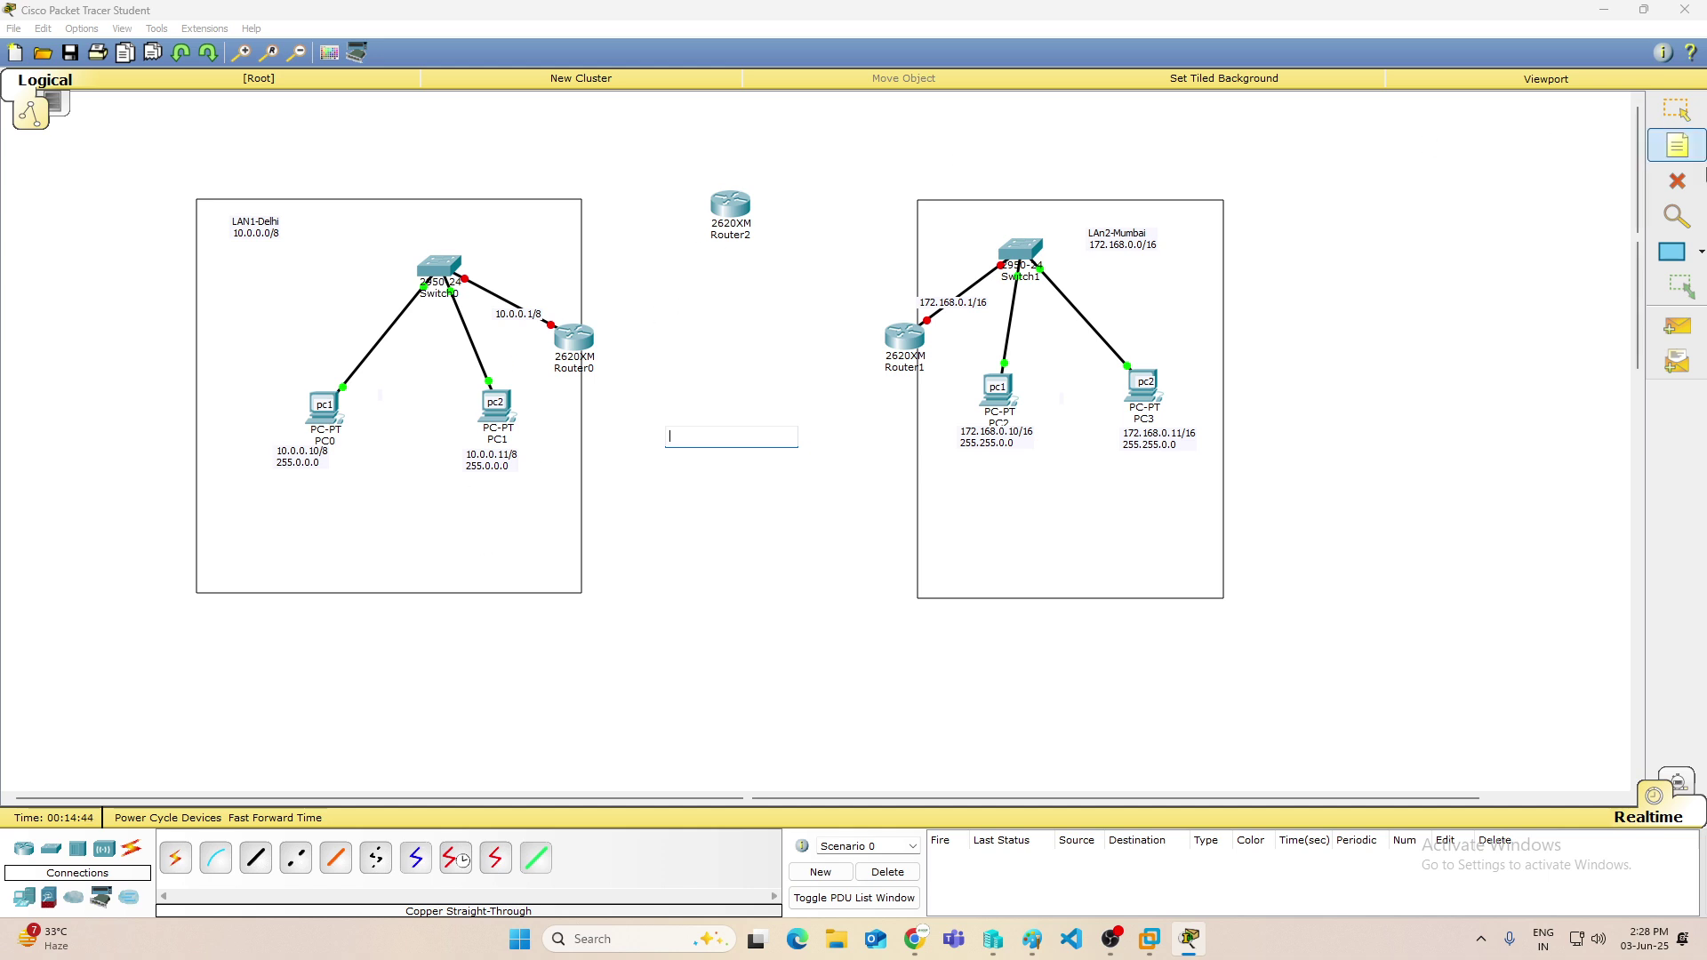
key("Escape")
Set PC0's default gateway to 10.0.0.1 in its IP configuration.
left_click(317, 424)
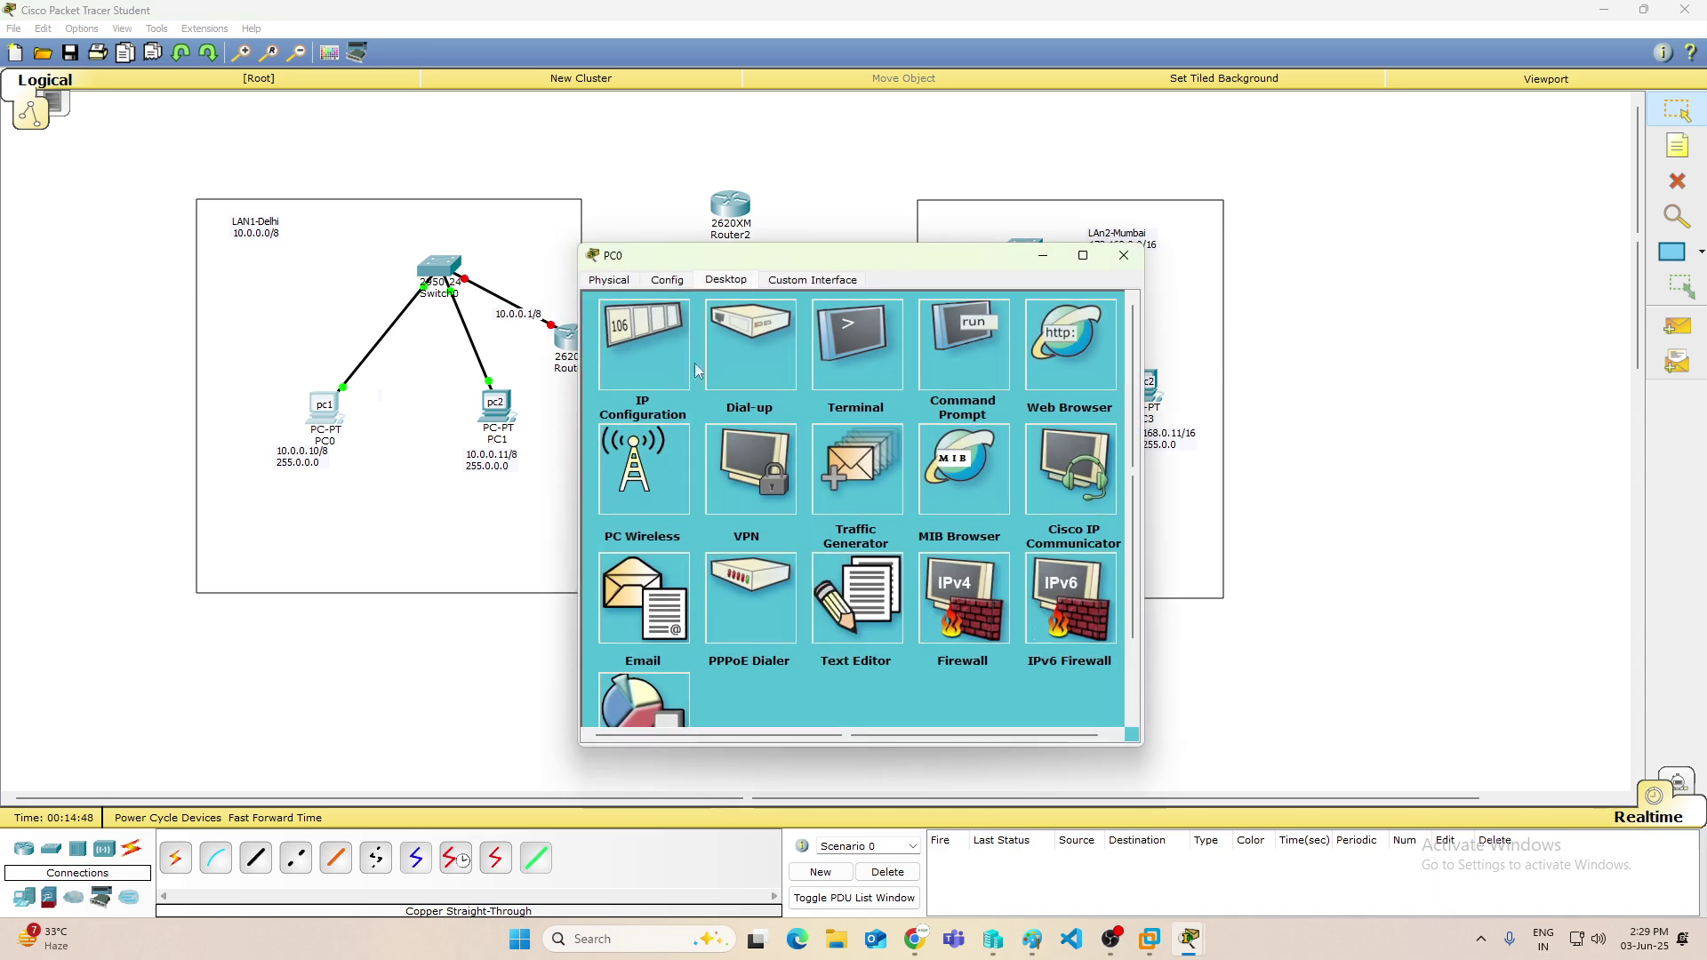
left_click(660, 330)
left_click(750, 423)
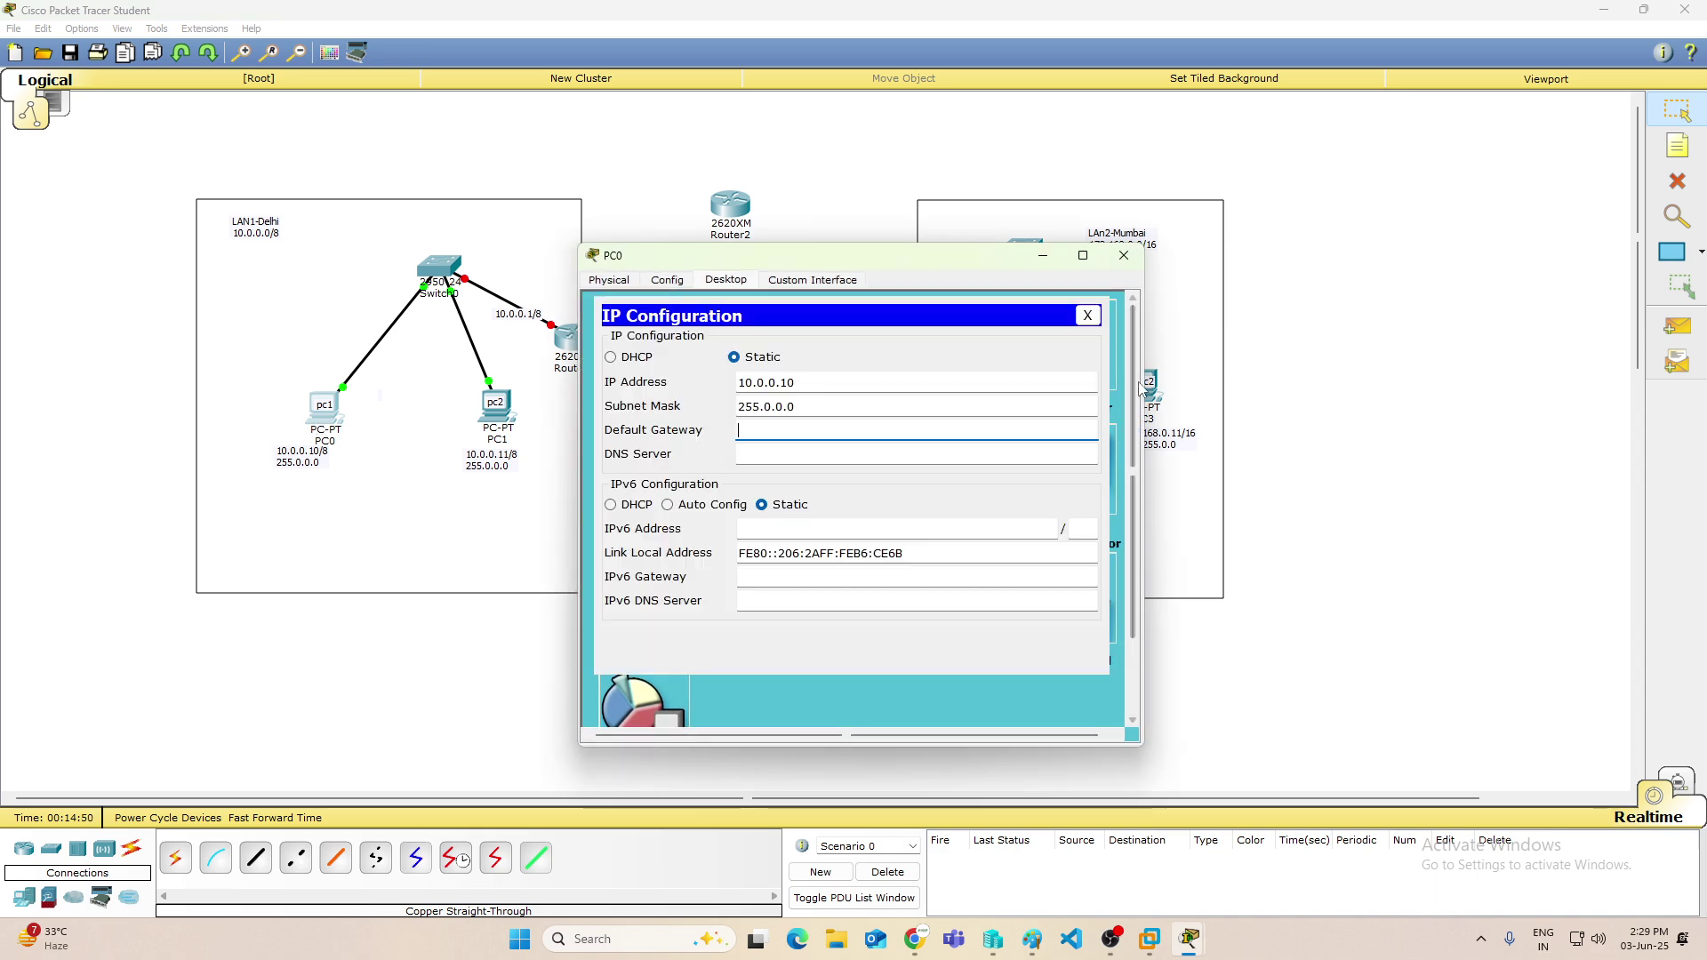
type("10.0.0.1")
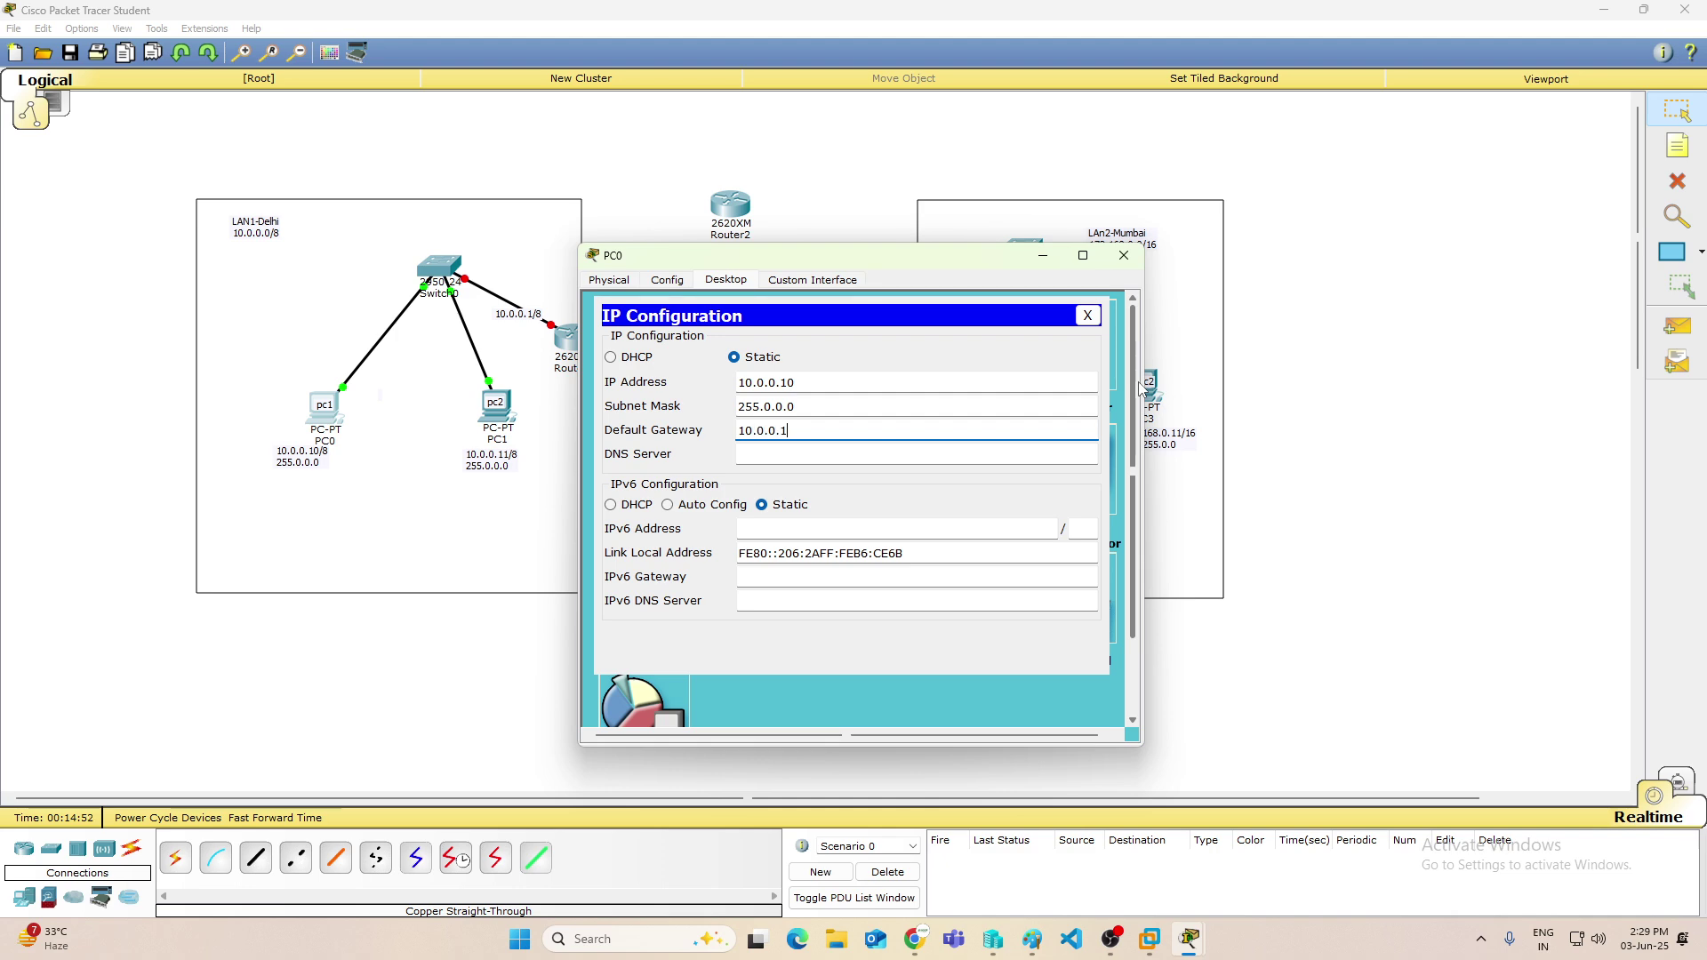
left_click(1124, 255)
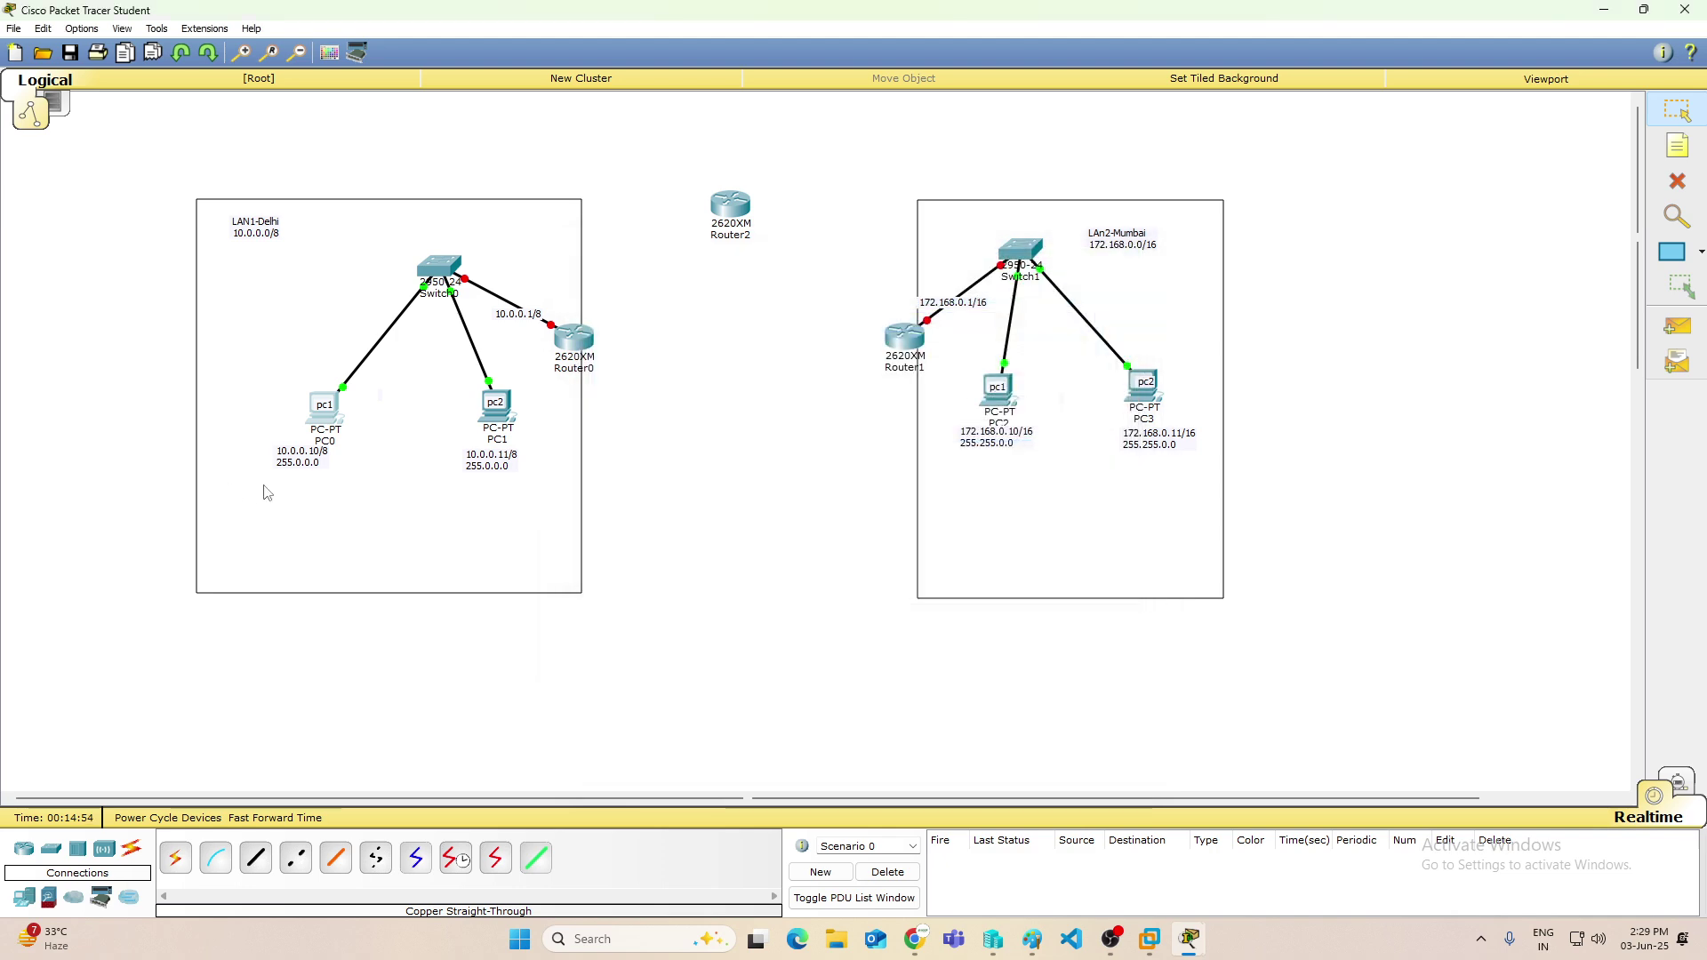
Set PC1's default gateway to 10.0.0.1 in its IP configuration.
left_click(505, 415)
left_click(658, 348)
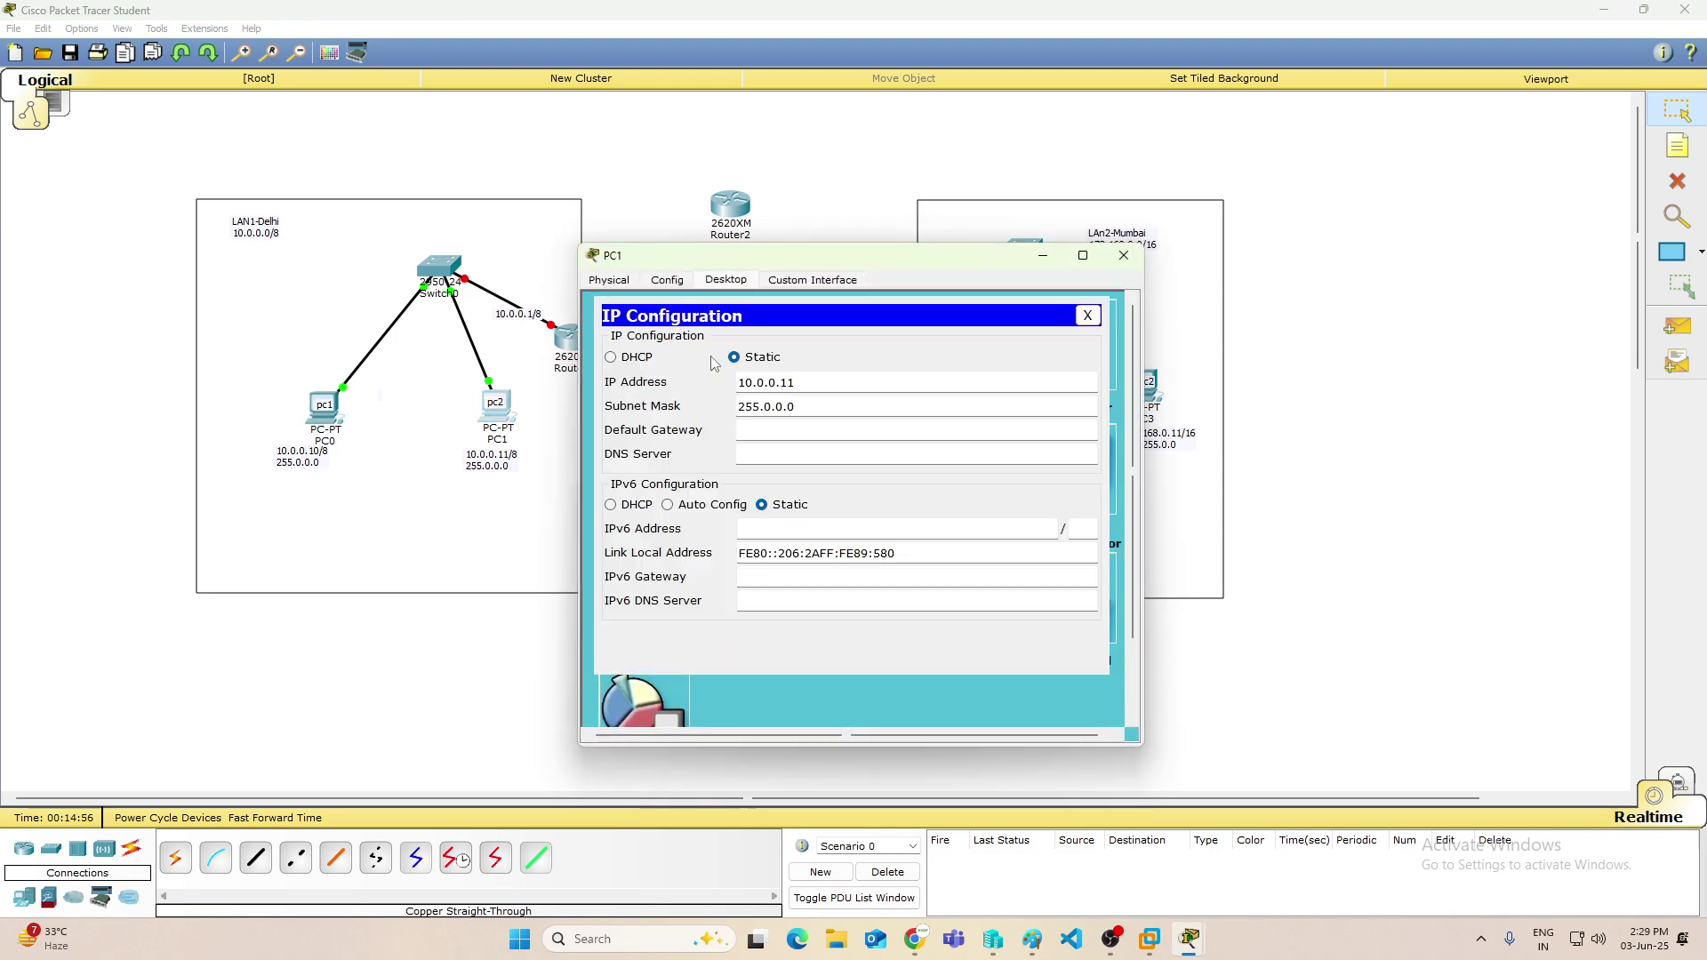
left_click(774, 430)
type("10.0.0.1")
left_click(1124, 255)
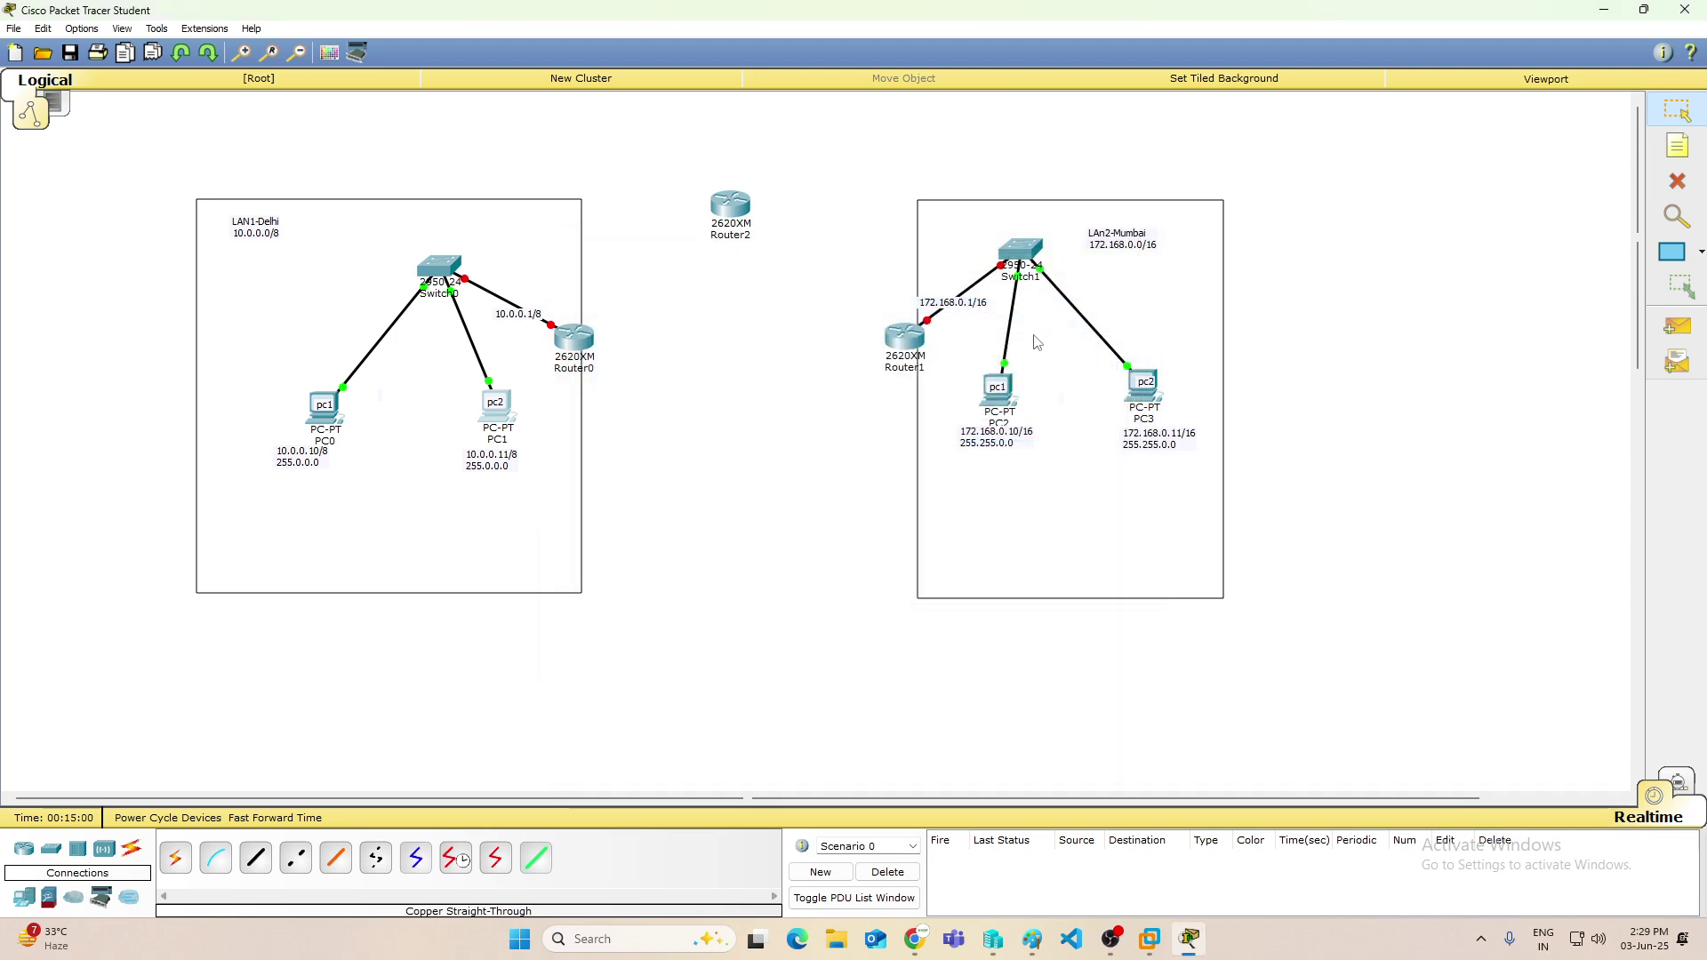
Set PC2's default gateway to 172.168.0.1 in its IP configuration.
left_click(1003, 402)
left_click(649, 329)
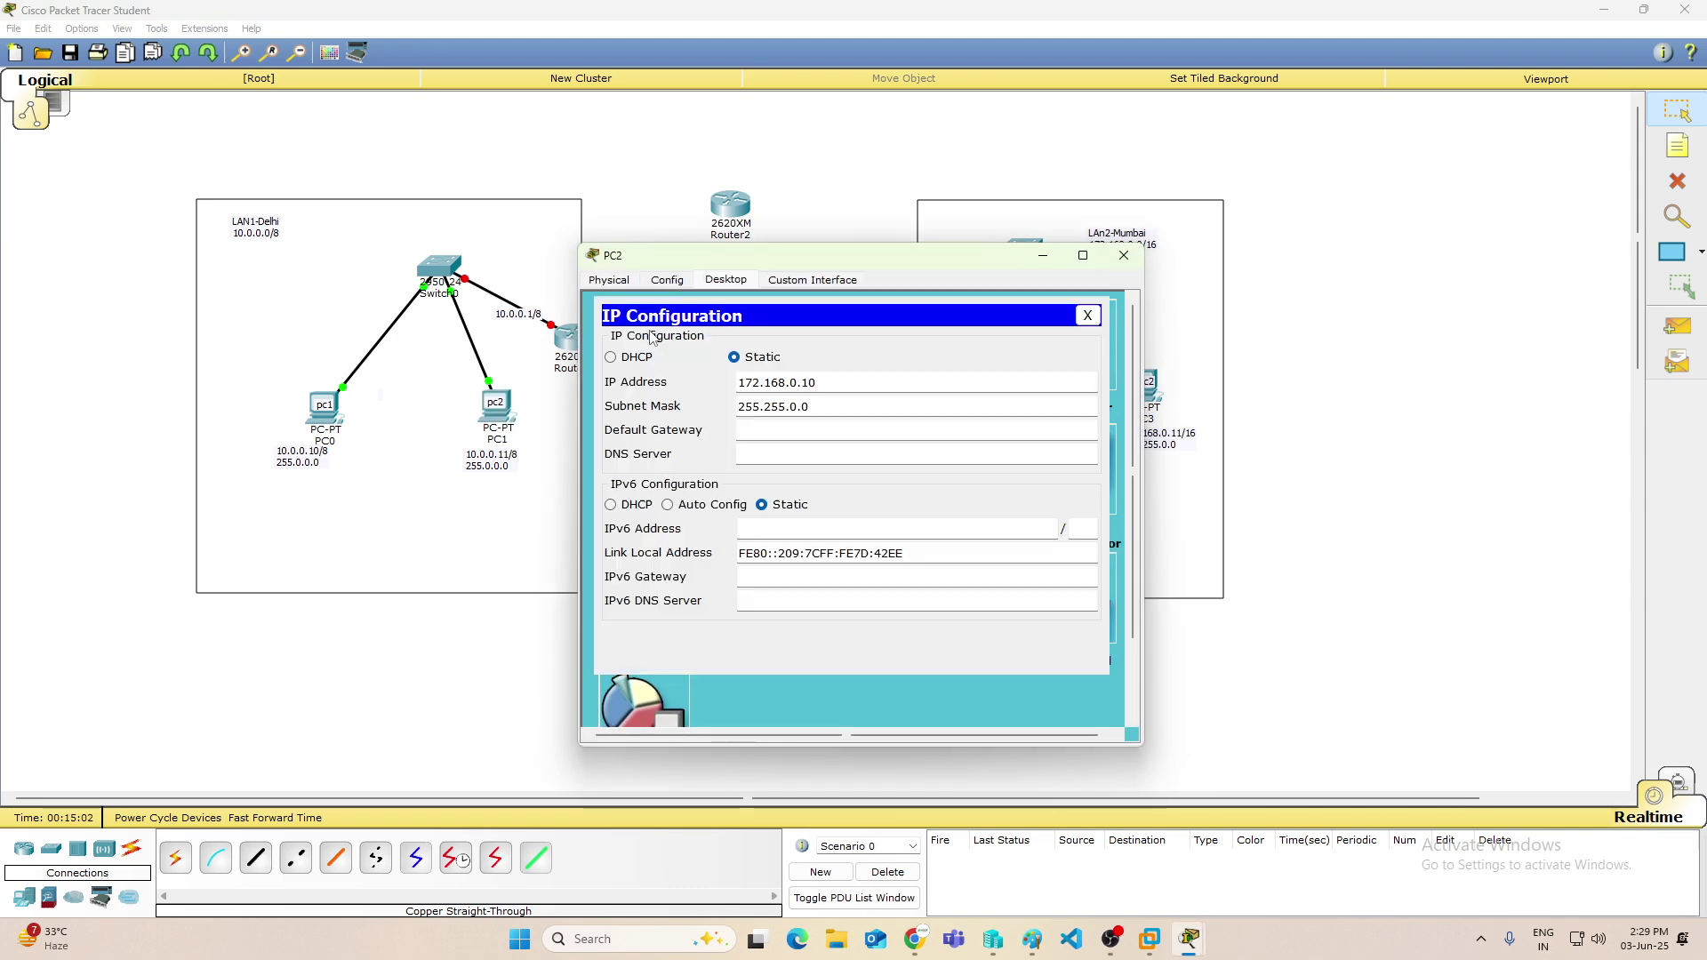
left_click(772, 427)
type("172.168.0.1")
left_click(1124, 255)
Set PC3's default gateway to 172.168.0.1 in its IP configuration.
left_click(1144, 387)
left_click(658, 348)
left_click(801, 414)
left_click(749, 432)
type("172.168.")
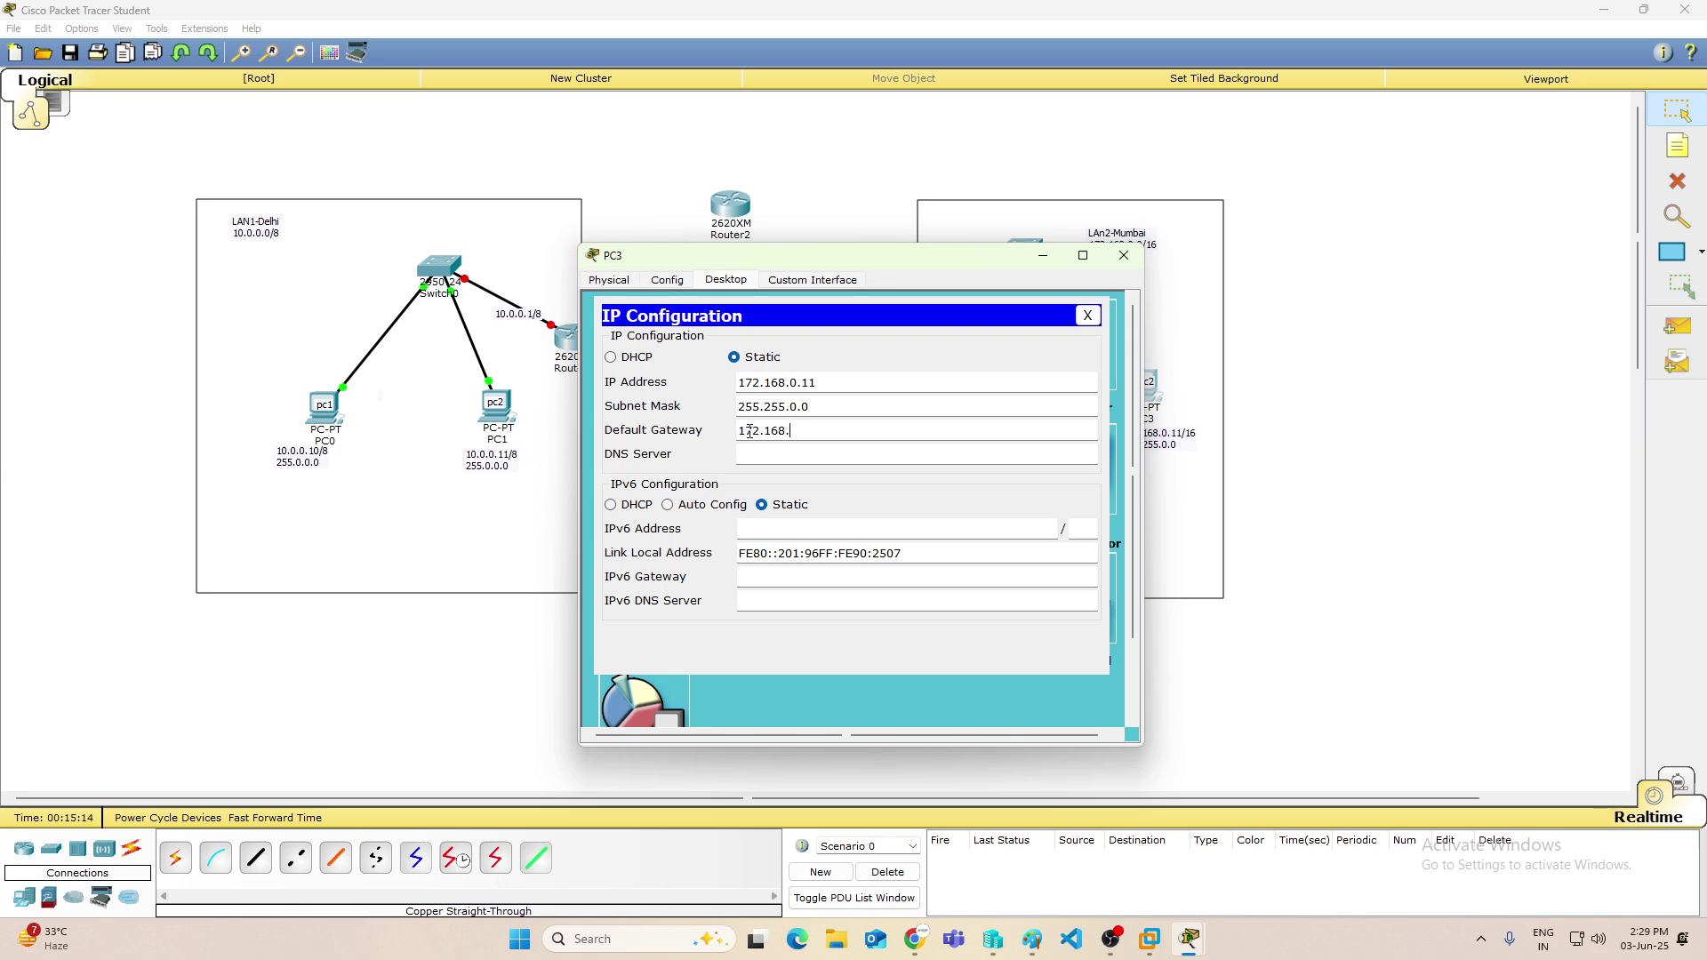
type("0.1")
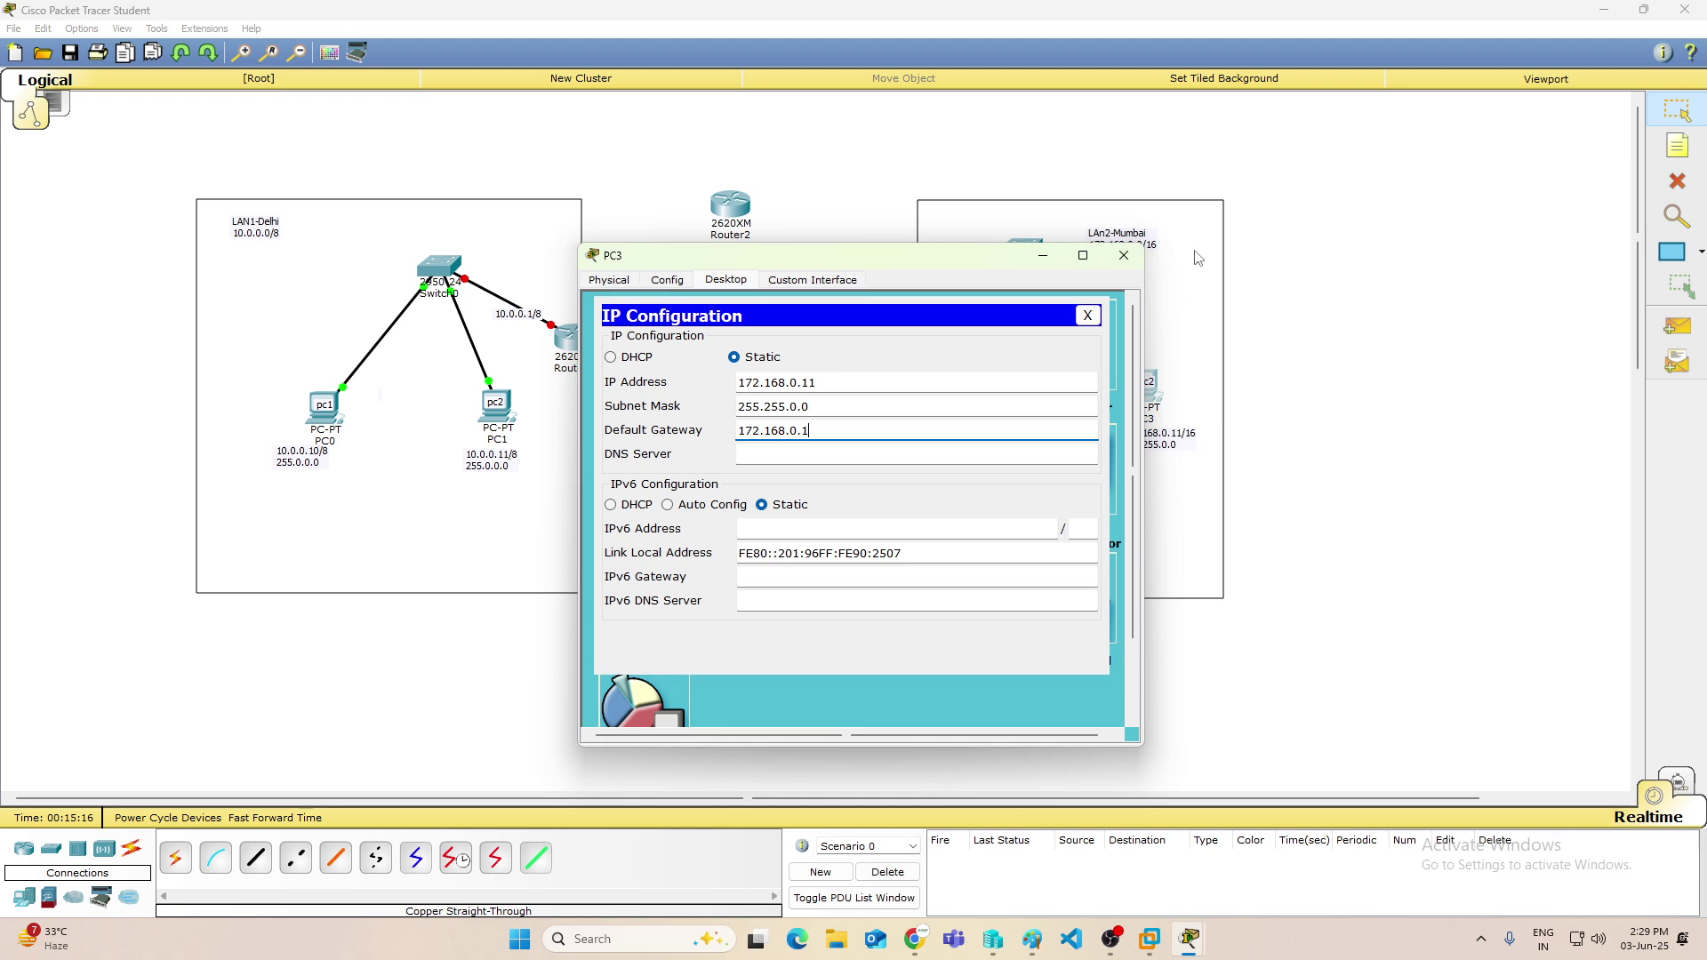
left_click(1124, 255)
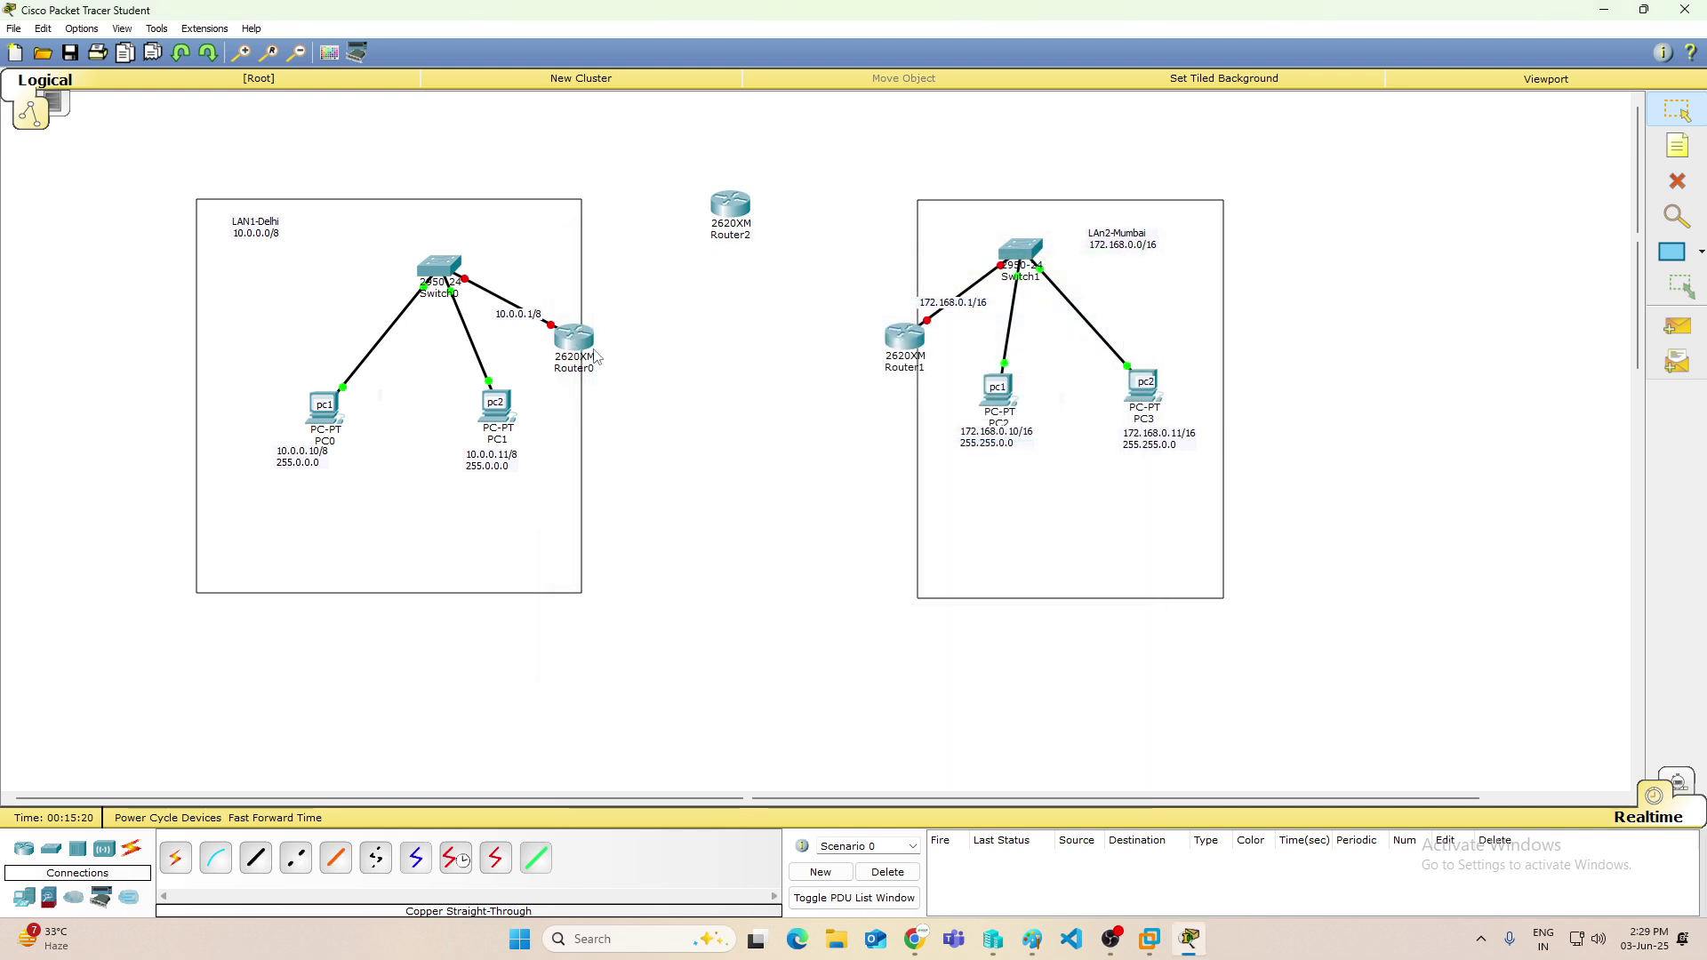
Install an NM-4A/S serial module in Router0's empty large slot and close the device window.
mouse_move(596, 355)
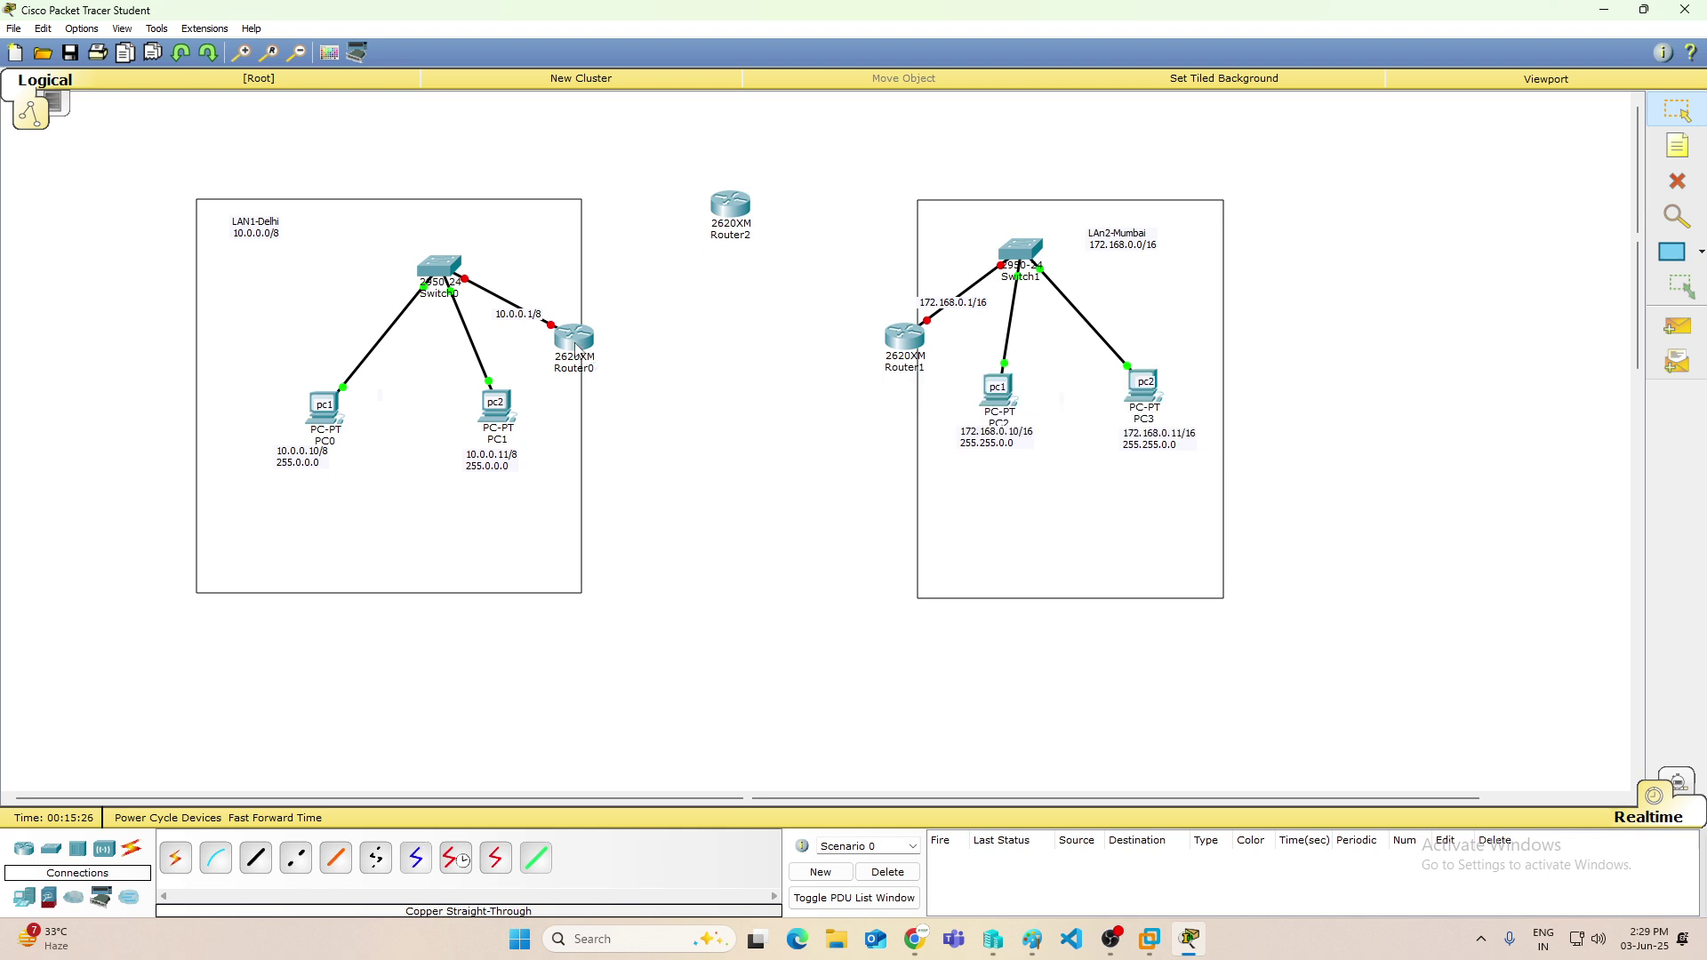
left_click(576, 349)
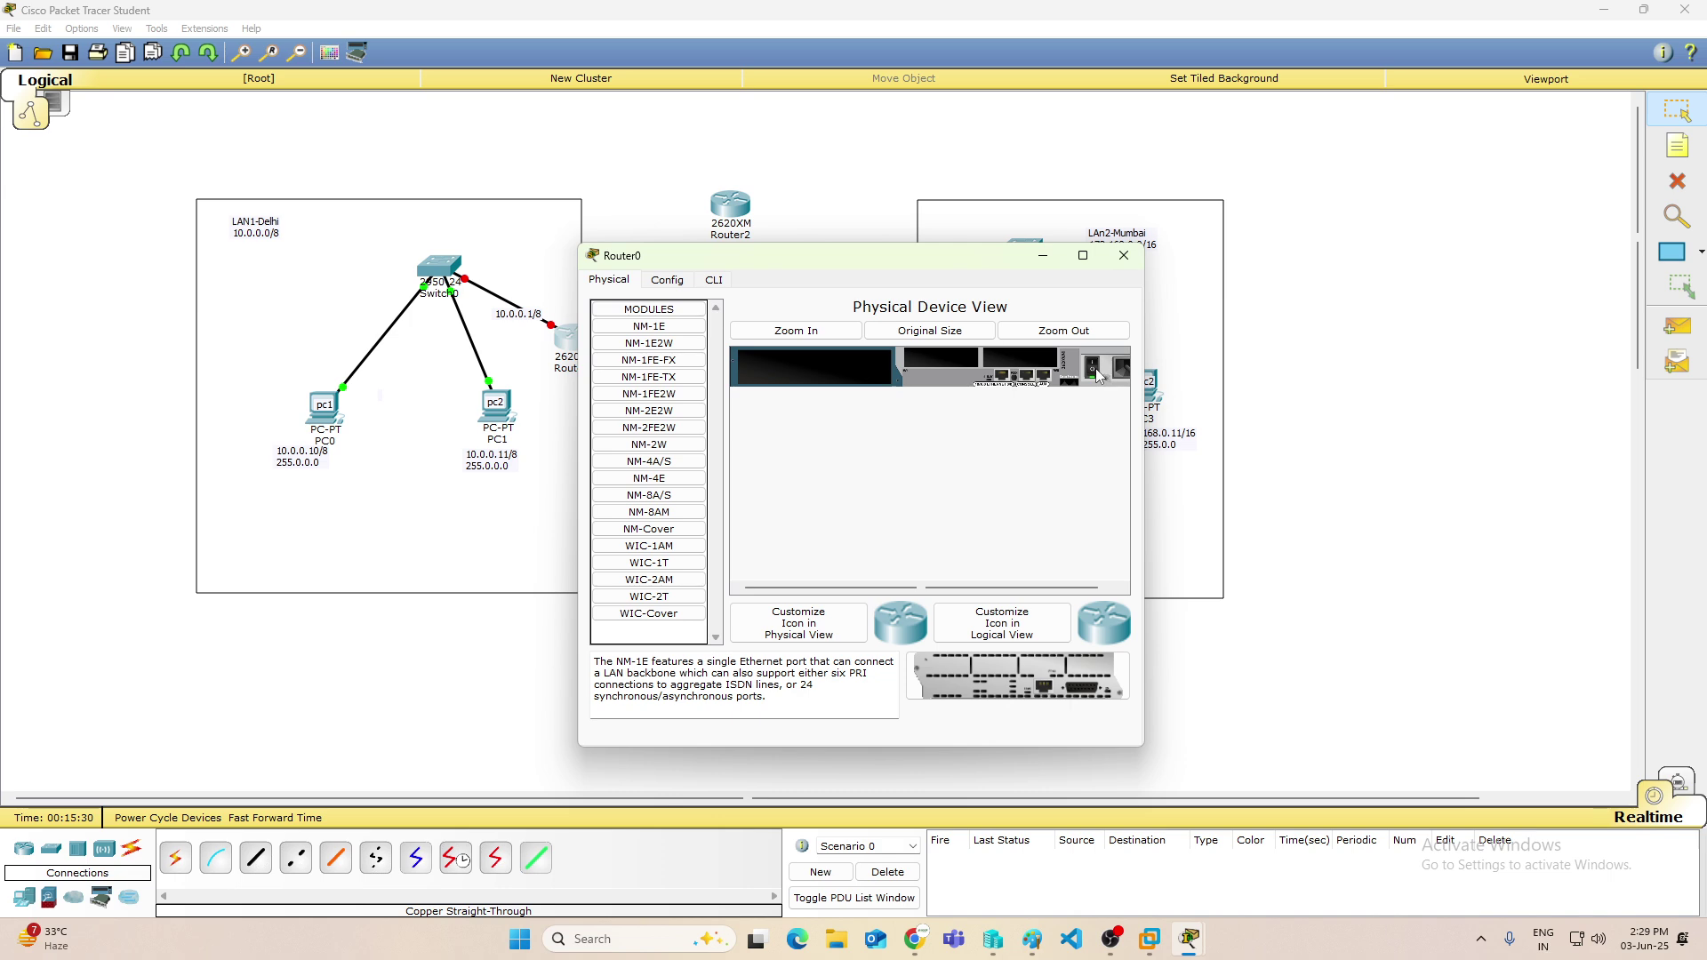
left_click_drag(649, 461, 810, 366)
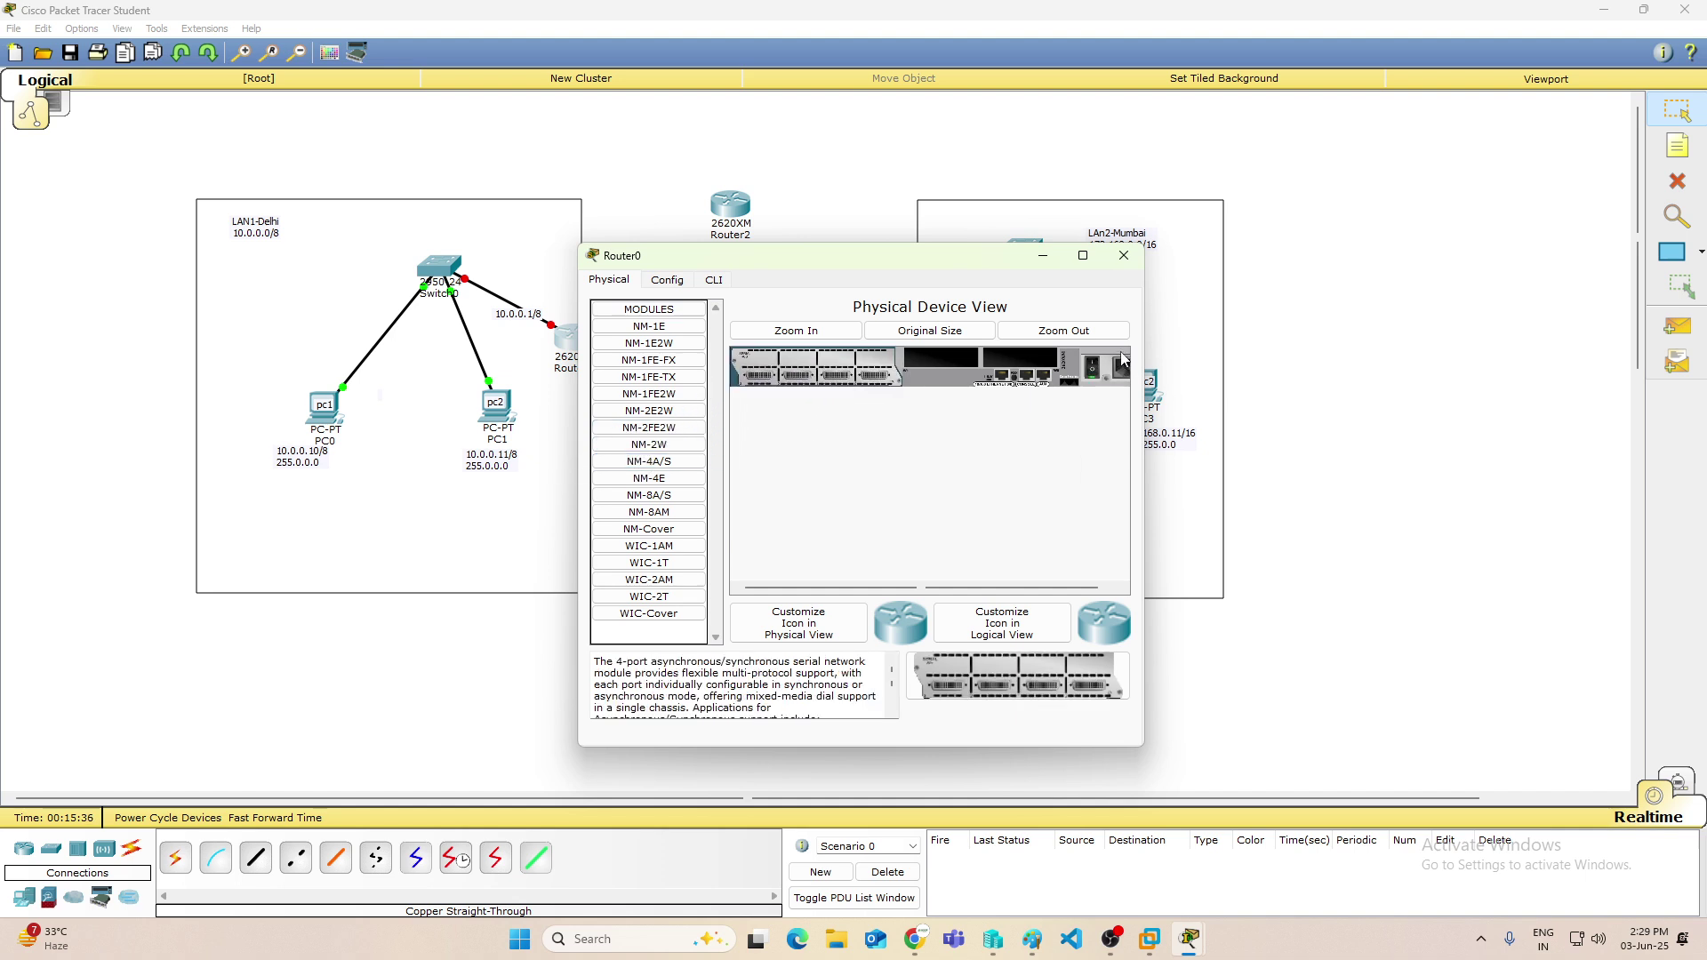
left_click(1124, 255)
Install an NM-4A/S serial module in Router2's empty large slot and switch the router's power back on.
left_click(732, 212)
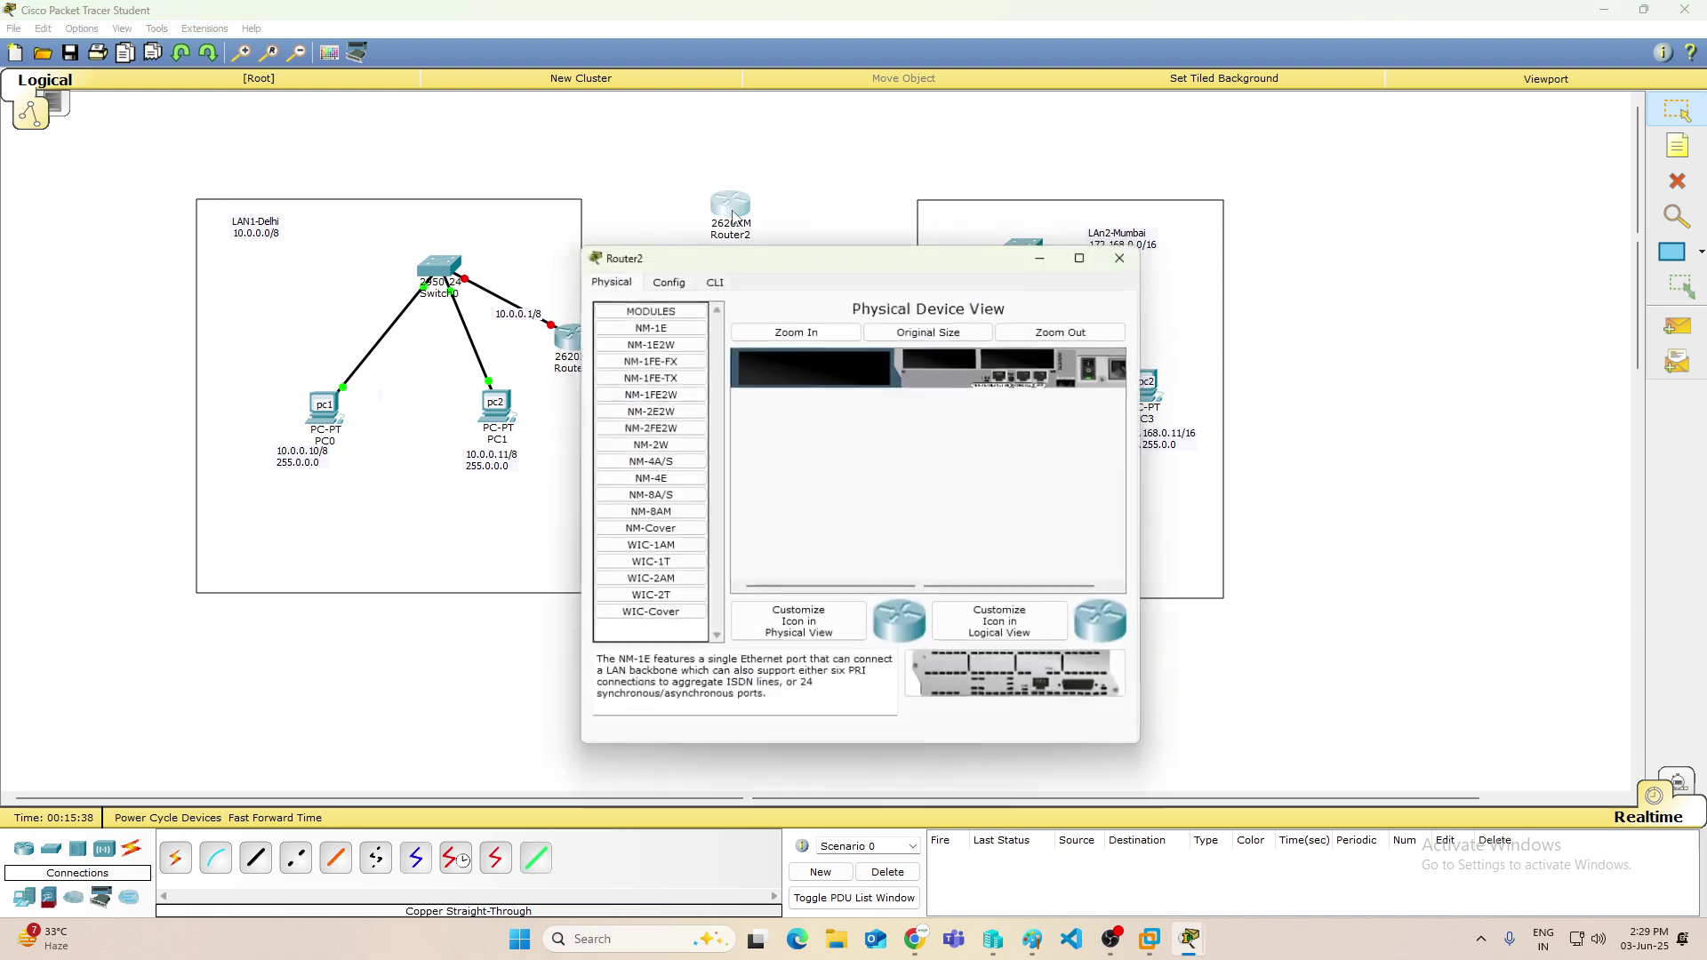
left_click_drag(649, 462, 809, 366)
left_click(1092, 367)
left_click(1122, 256)
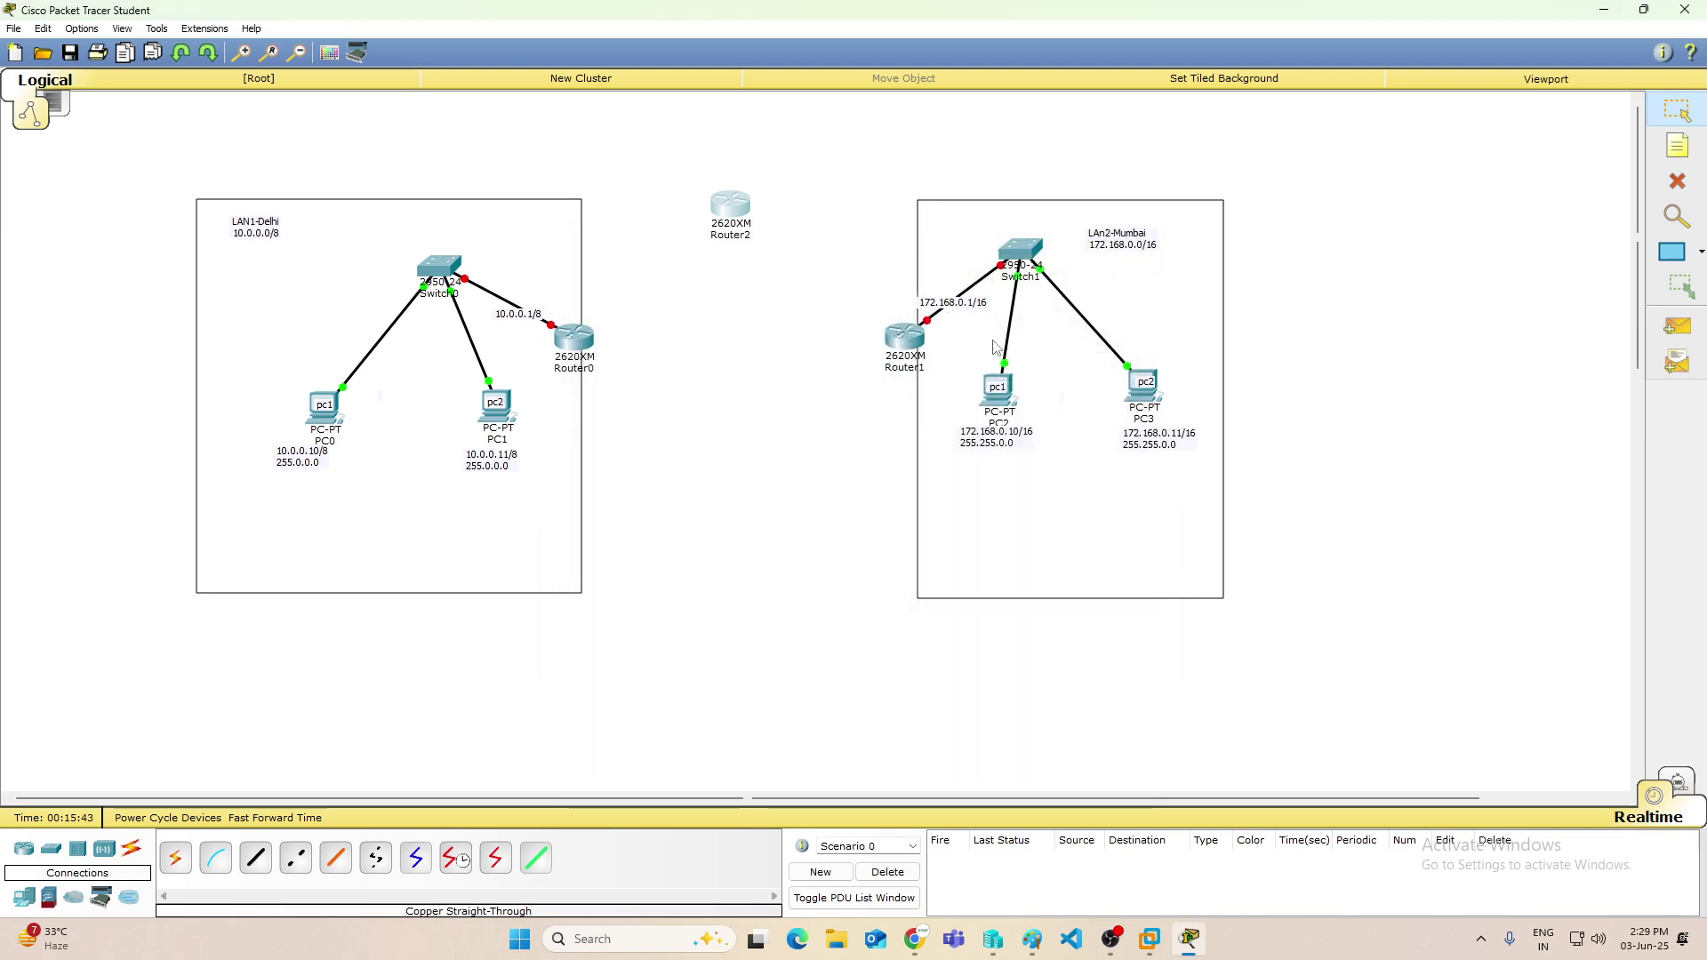
Install an NM-4A/S serial module in Router1's empty large slot and switch the router's power back on.
left_click(566, 338)
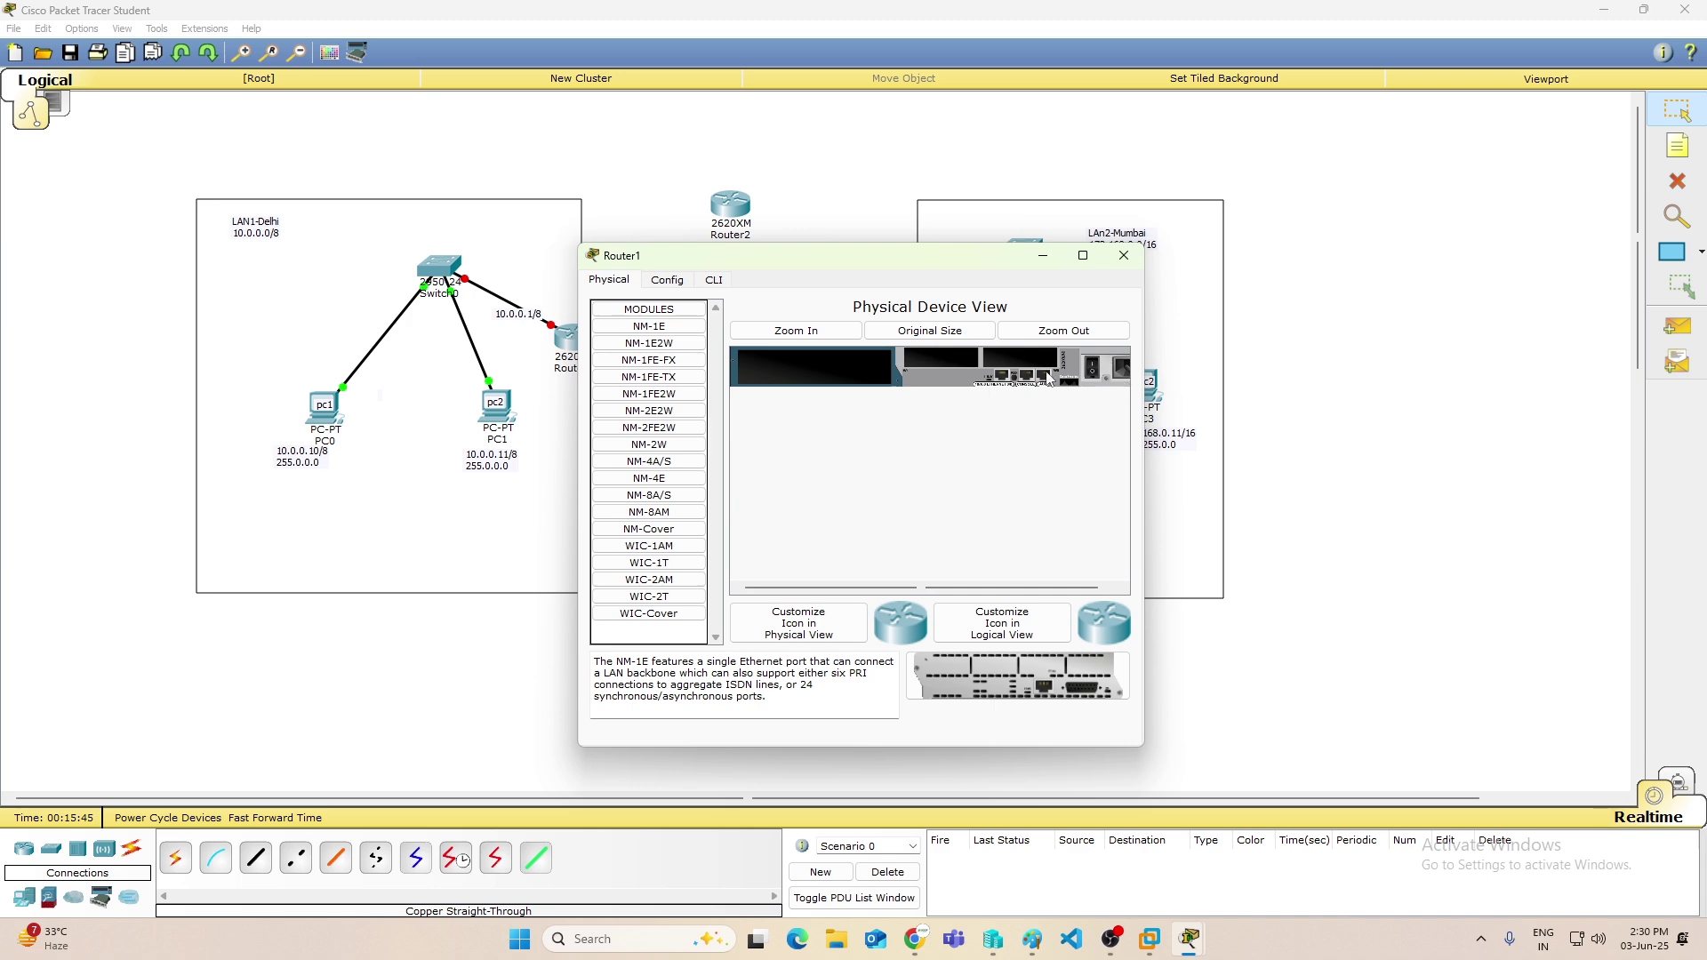
left_click_drag(658, 461, 814, 372)
left_click(1092, 368)
left_click(1123, 257)
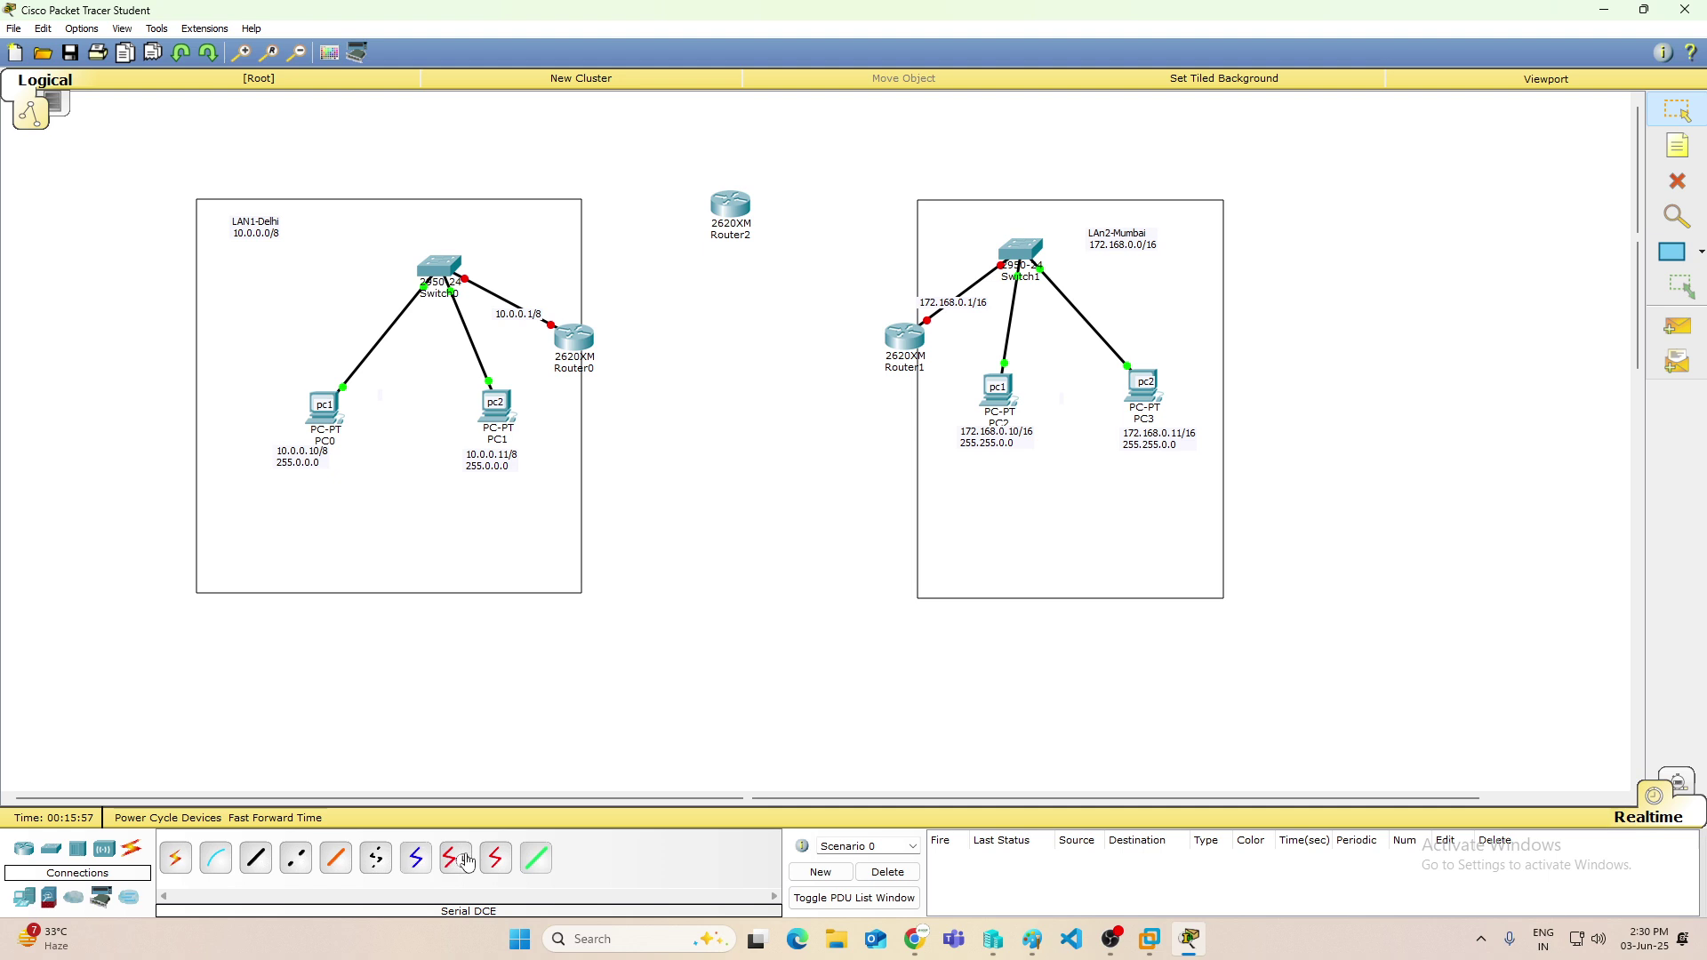
Connect Router2's Serial1/0 to Router0's Serial1/0 with a Serial DCE cable, starting from Router2.
left_click(467, 863)
left_click(733, 211)
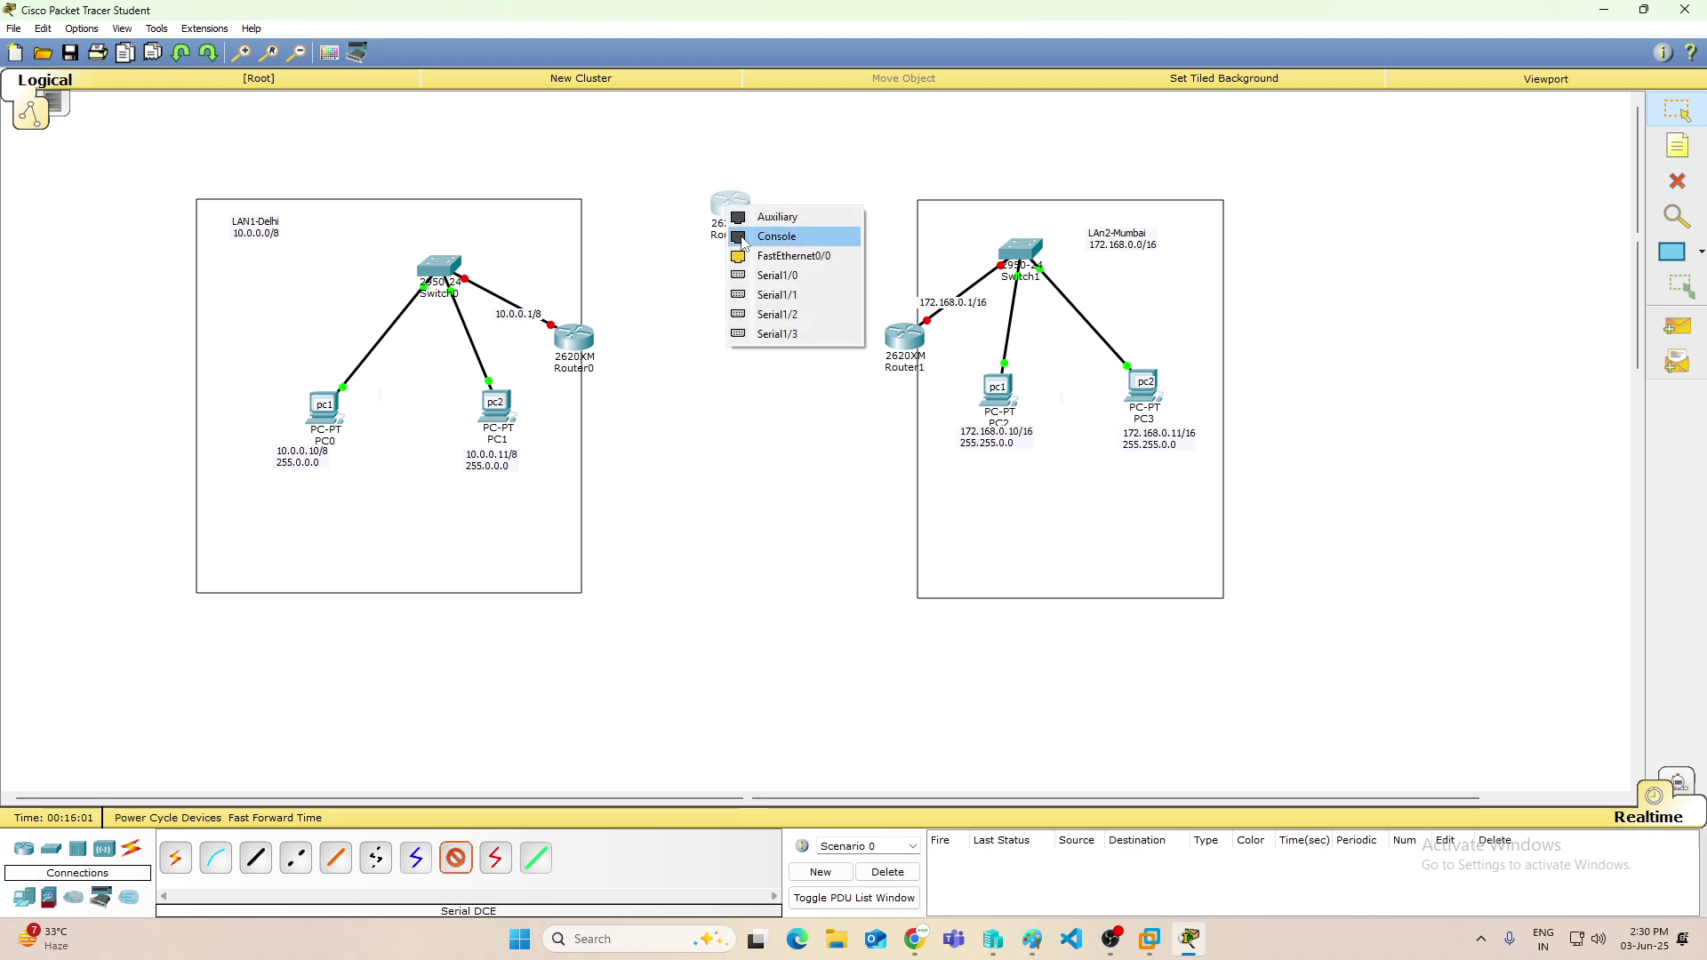
left_click(777, 278)
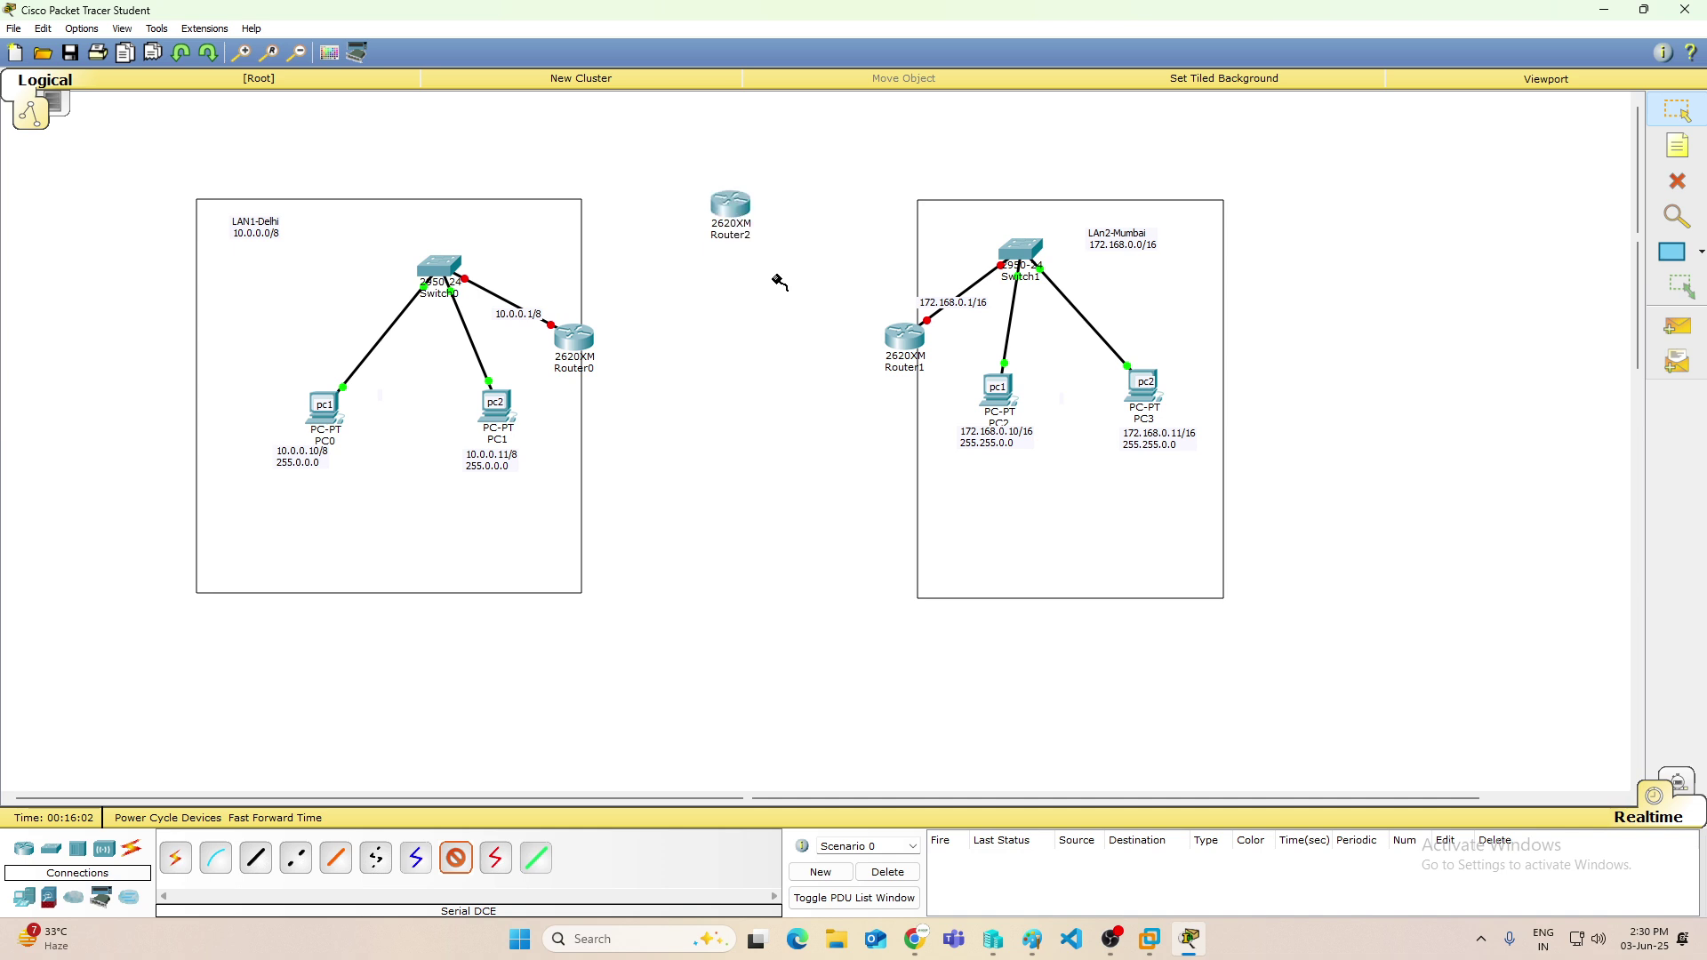
left_click(580, 336)
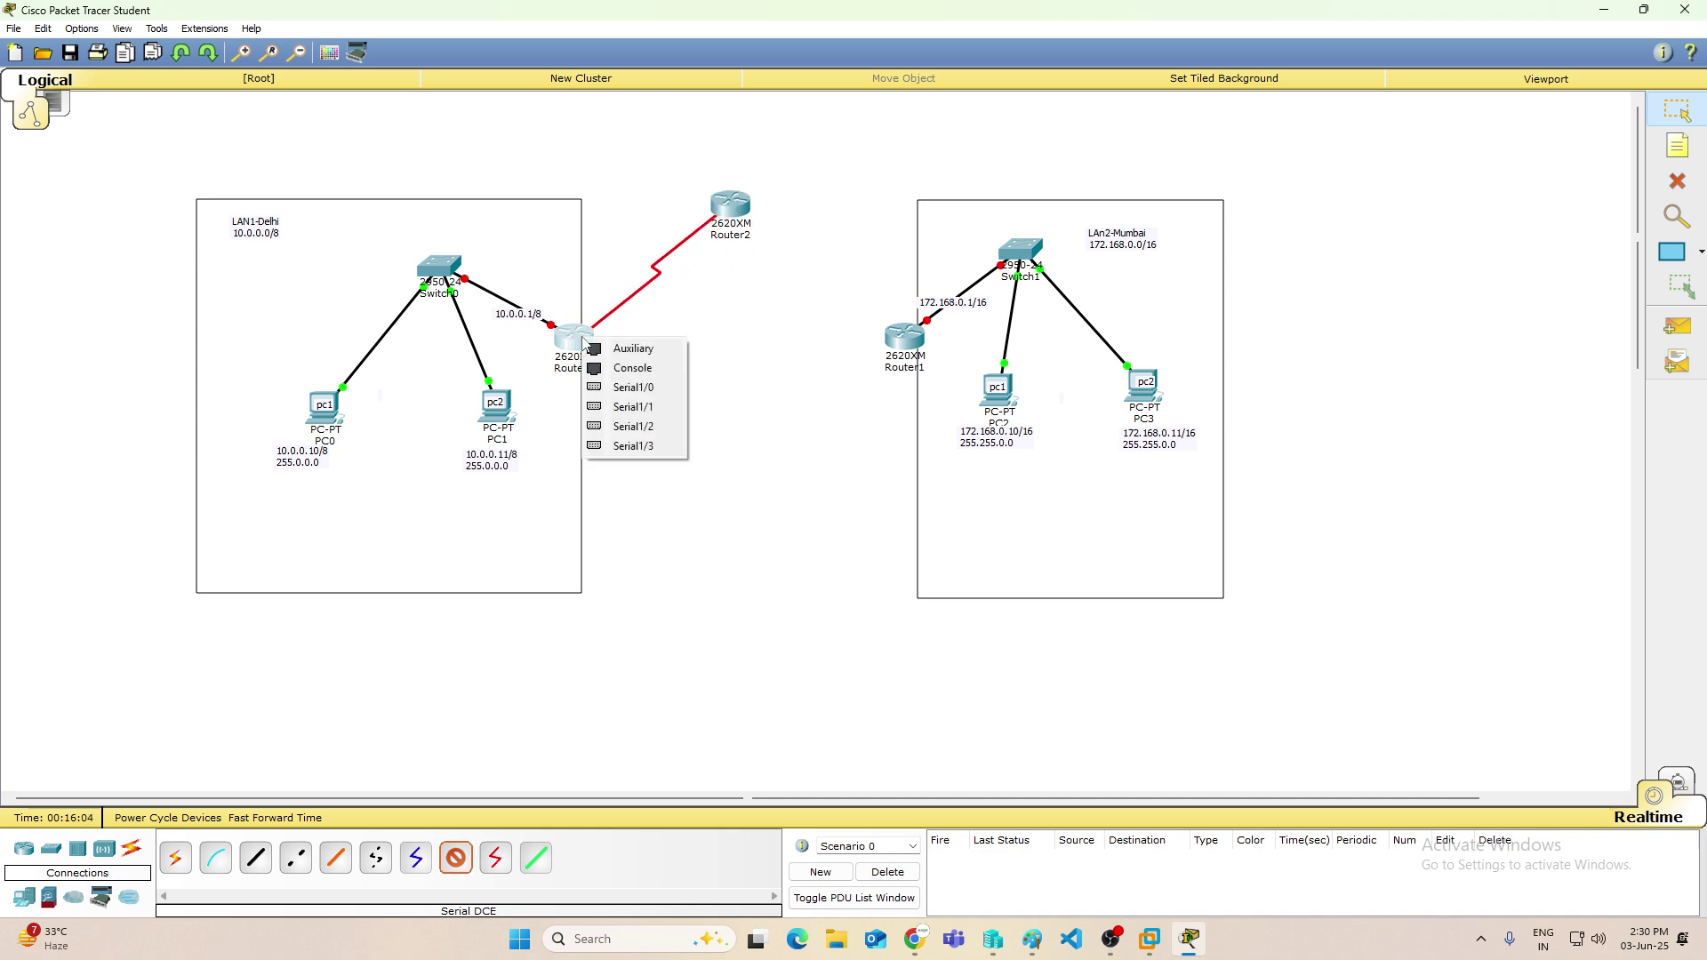
left_click(629, 391)
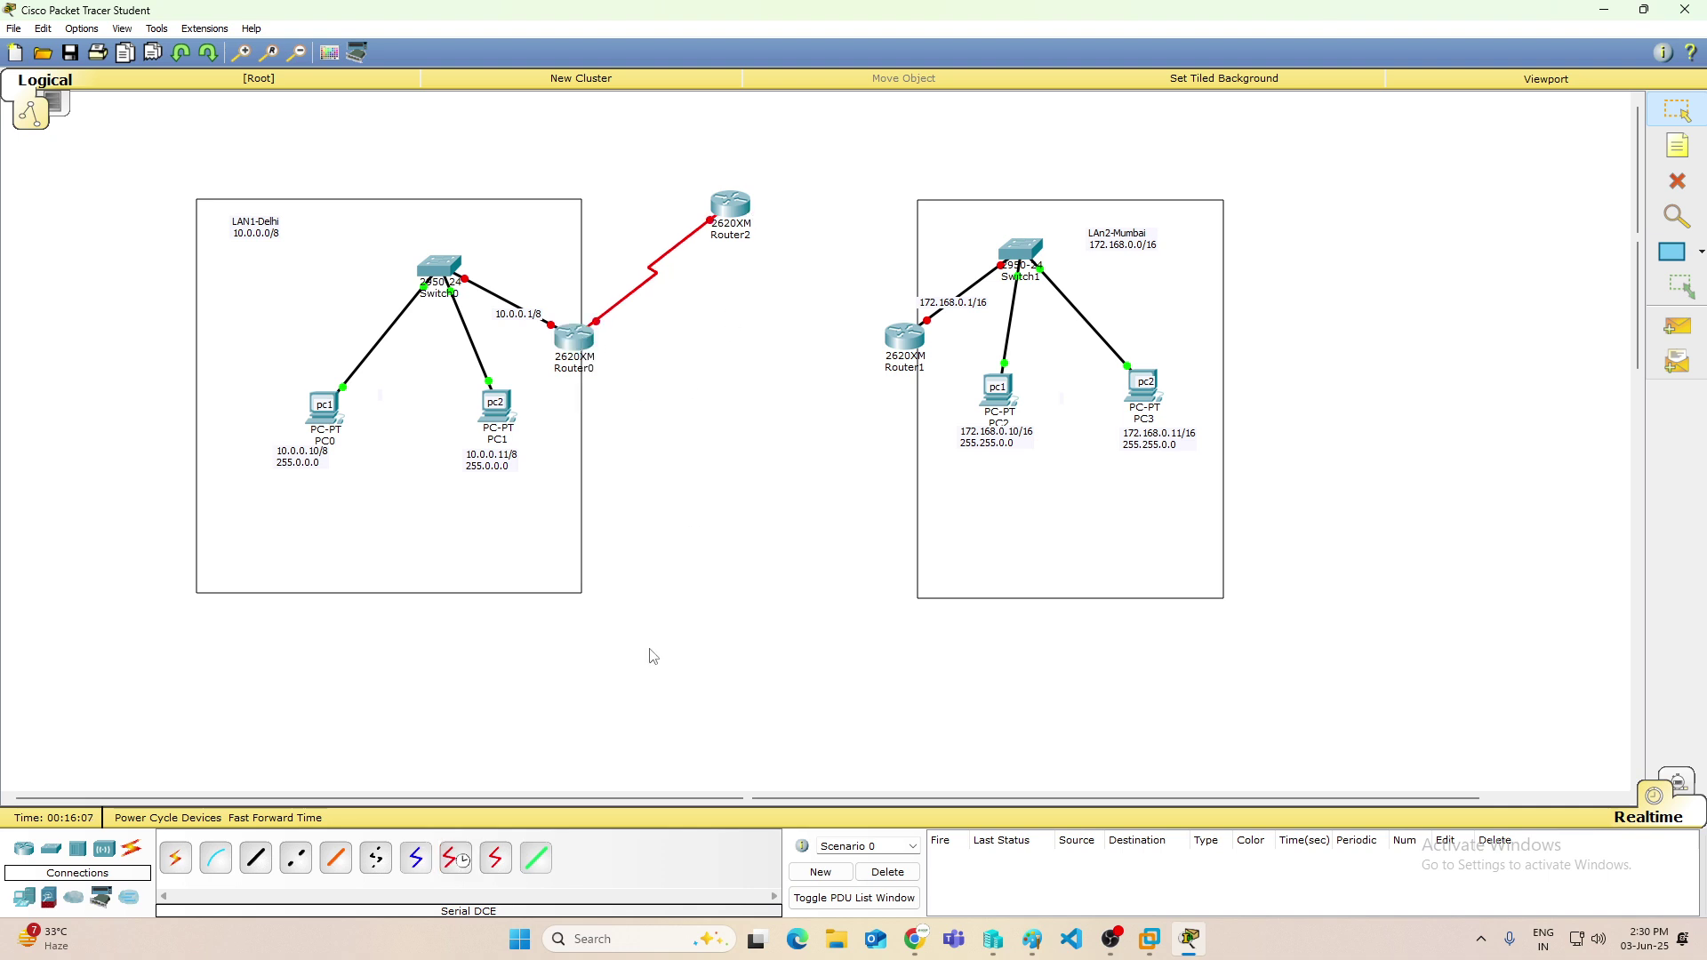
Connect Router2's Serial1/1 to Router1's Serial1/1 with a Serial DCE cable, starting from Router2.
left_click(456, 858)
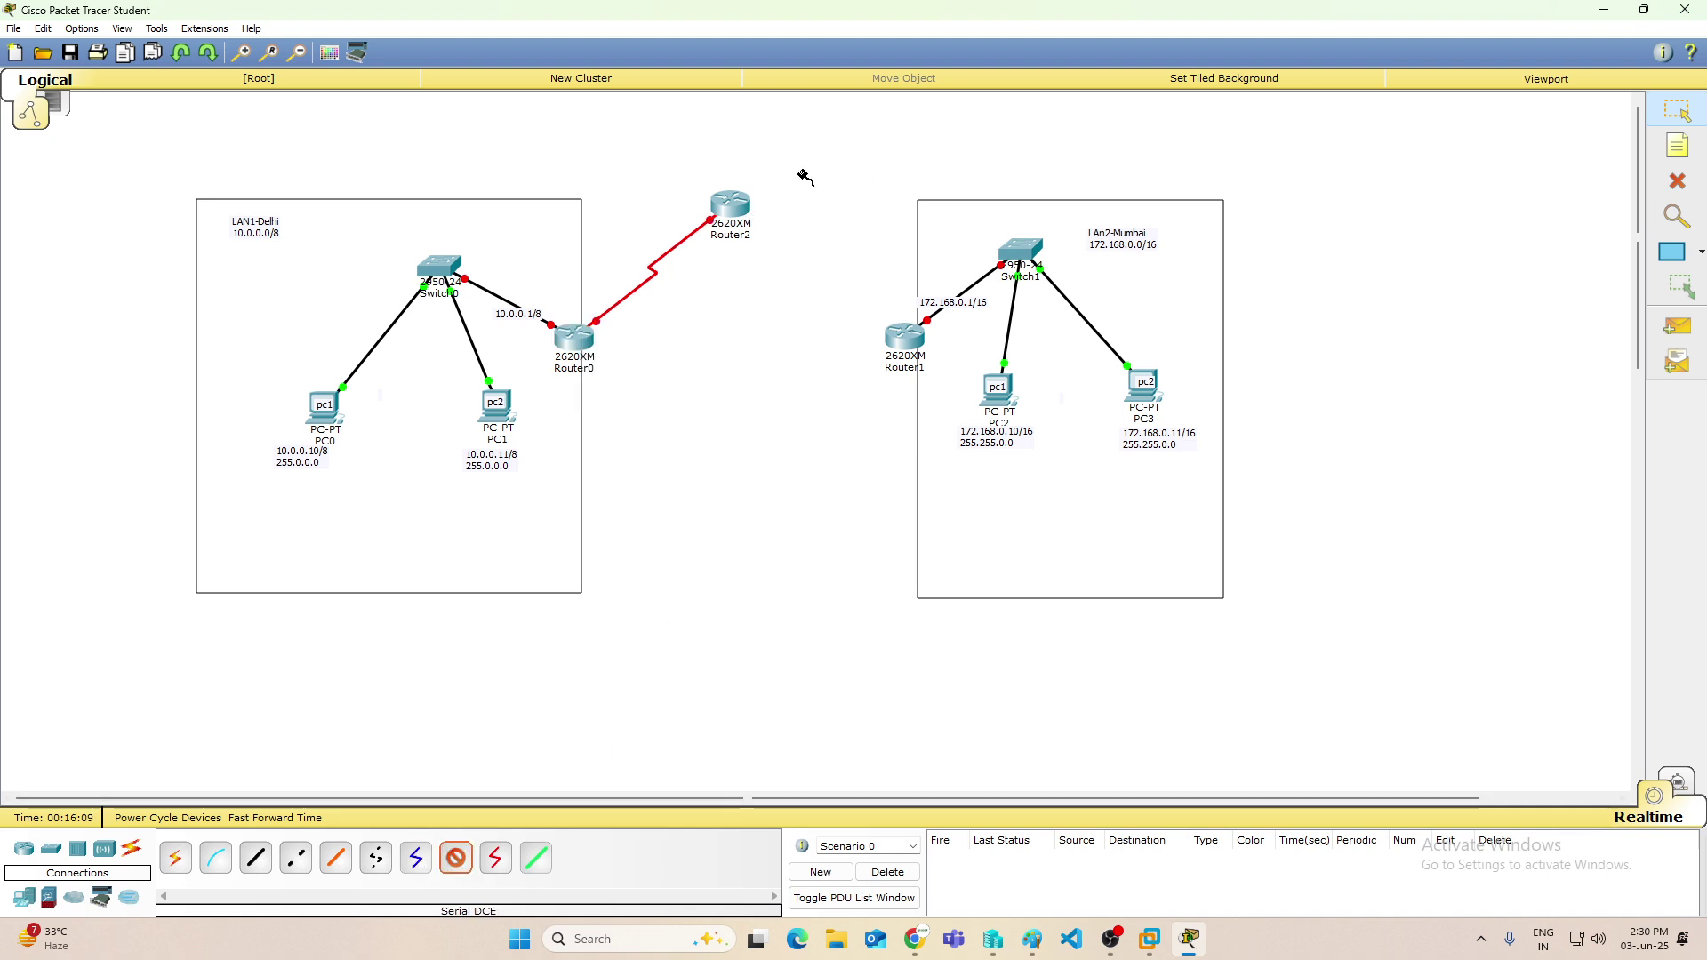
left_click(745, 206)
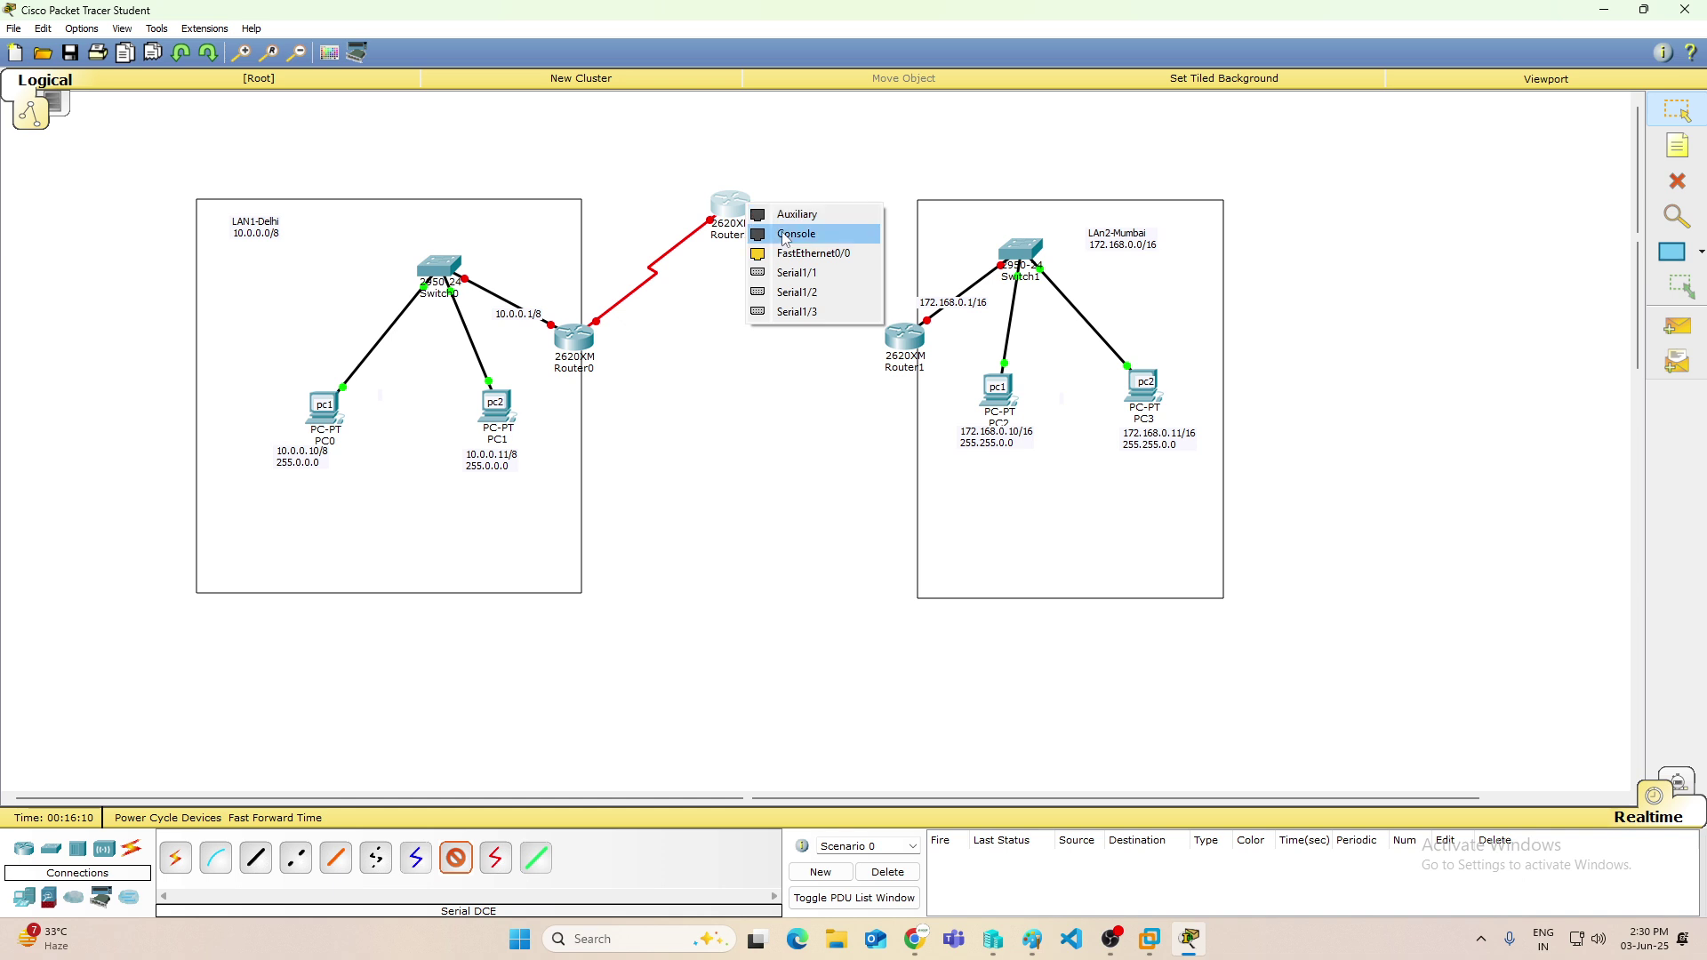
left_click(820, 273)
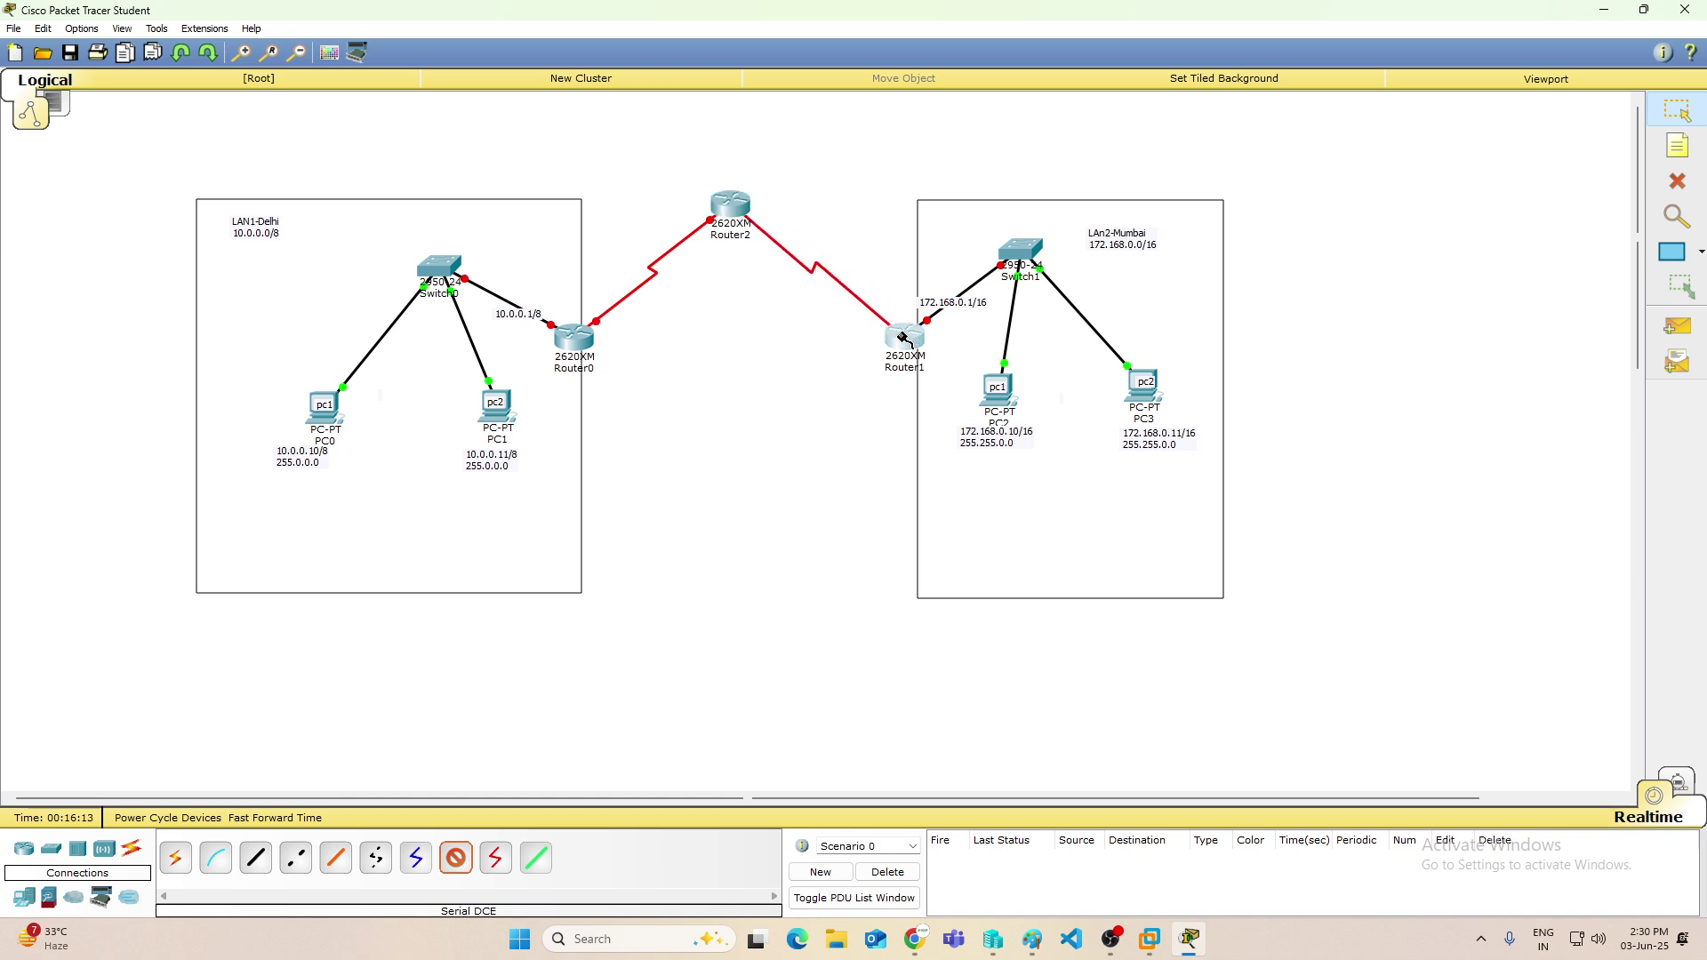
left_click(904, 331)
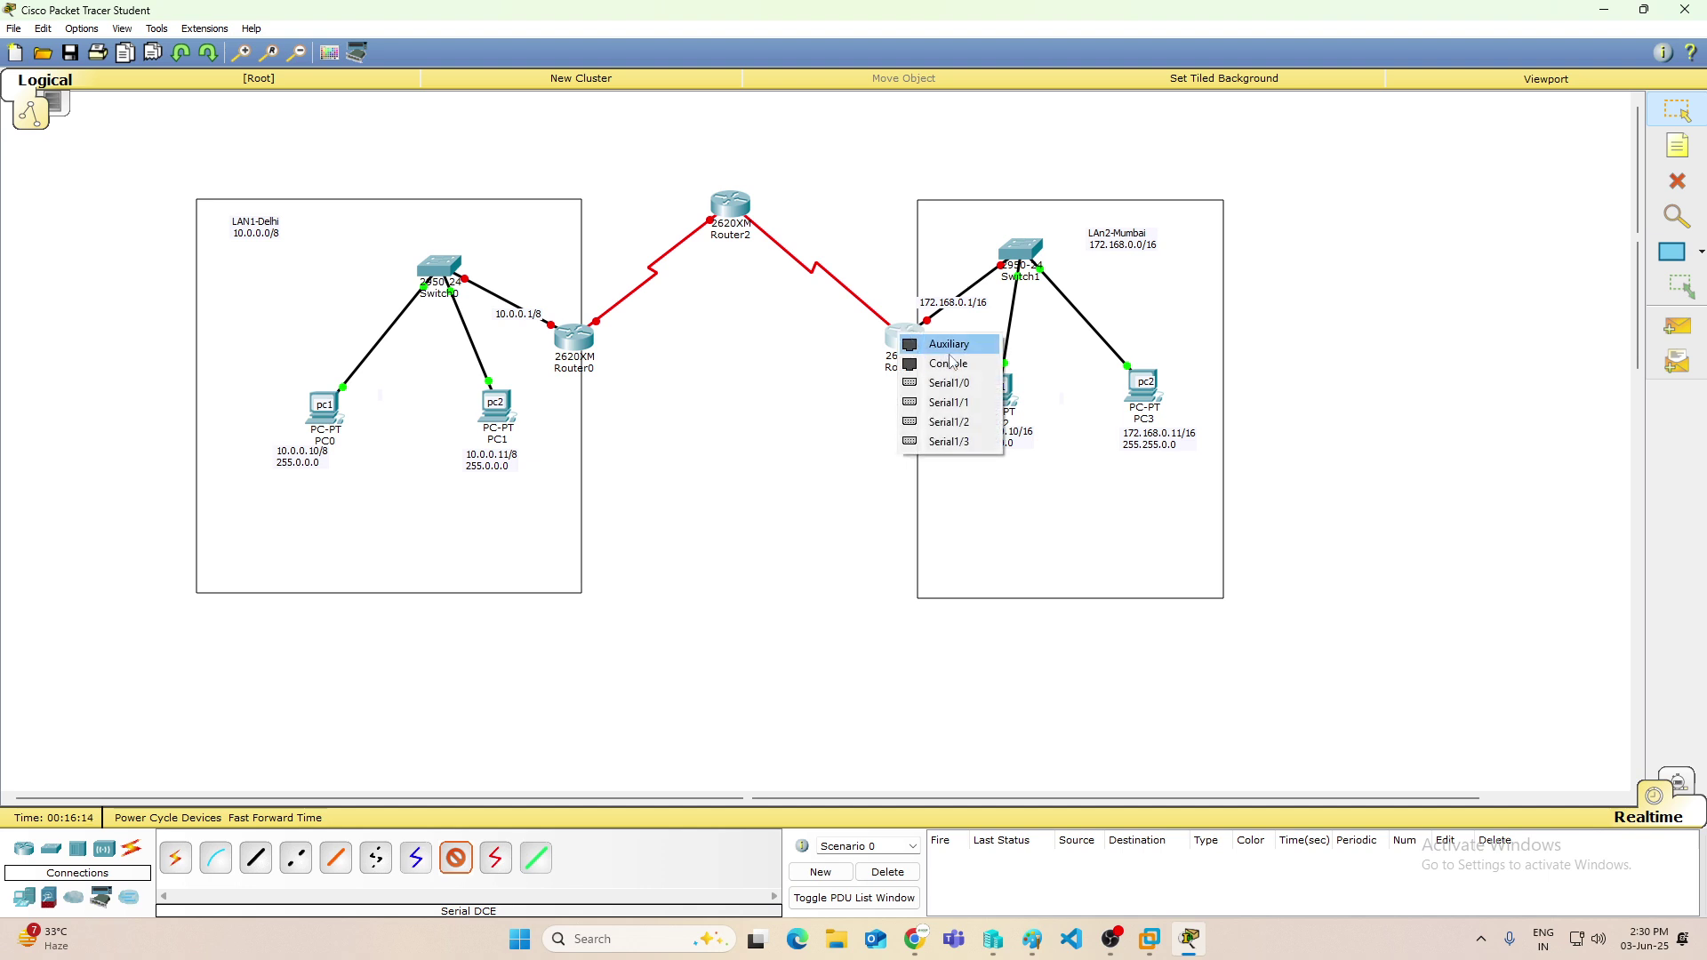
left_click(975, 403)
Annotate the Router0–Router2 serial link with notes reading 11.0.0.1/30 beside Router0 and 11.0.0.2/30 beside Router2.
key("n")
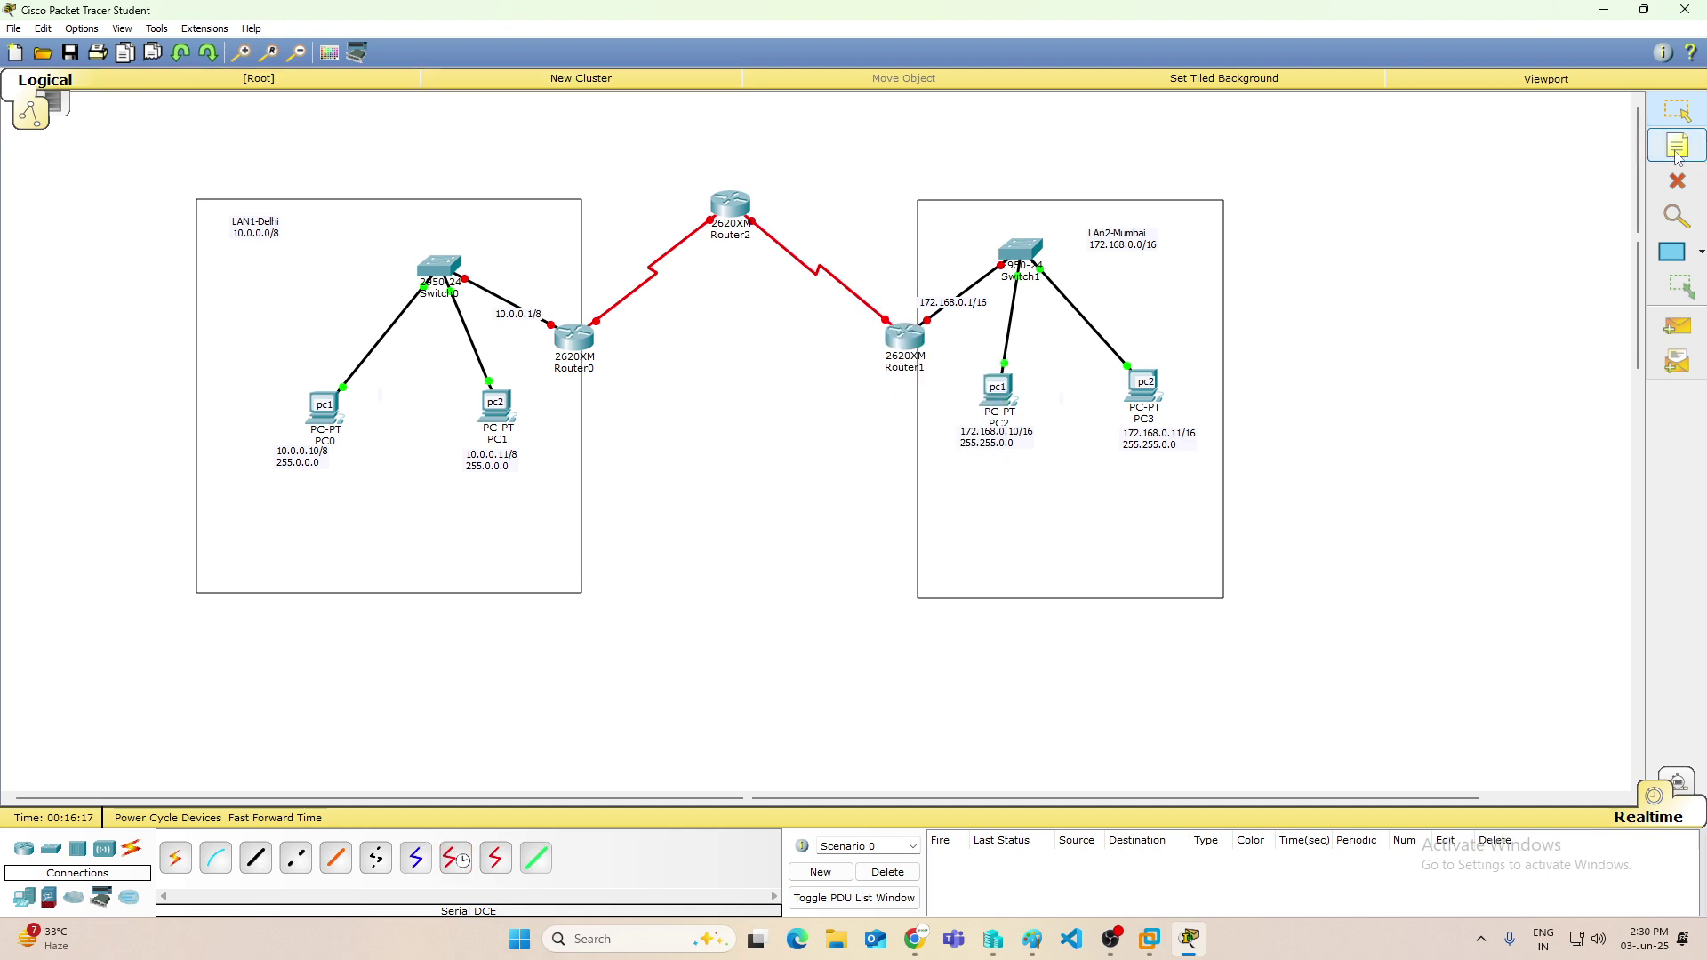
left_click(604, 328)
type("11.0.0.")
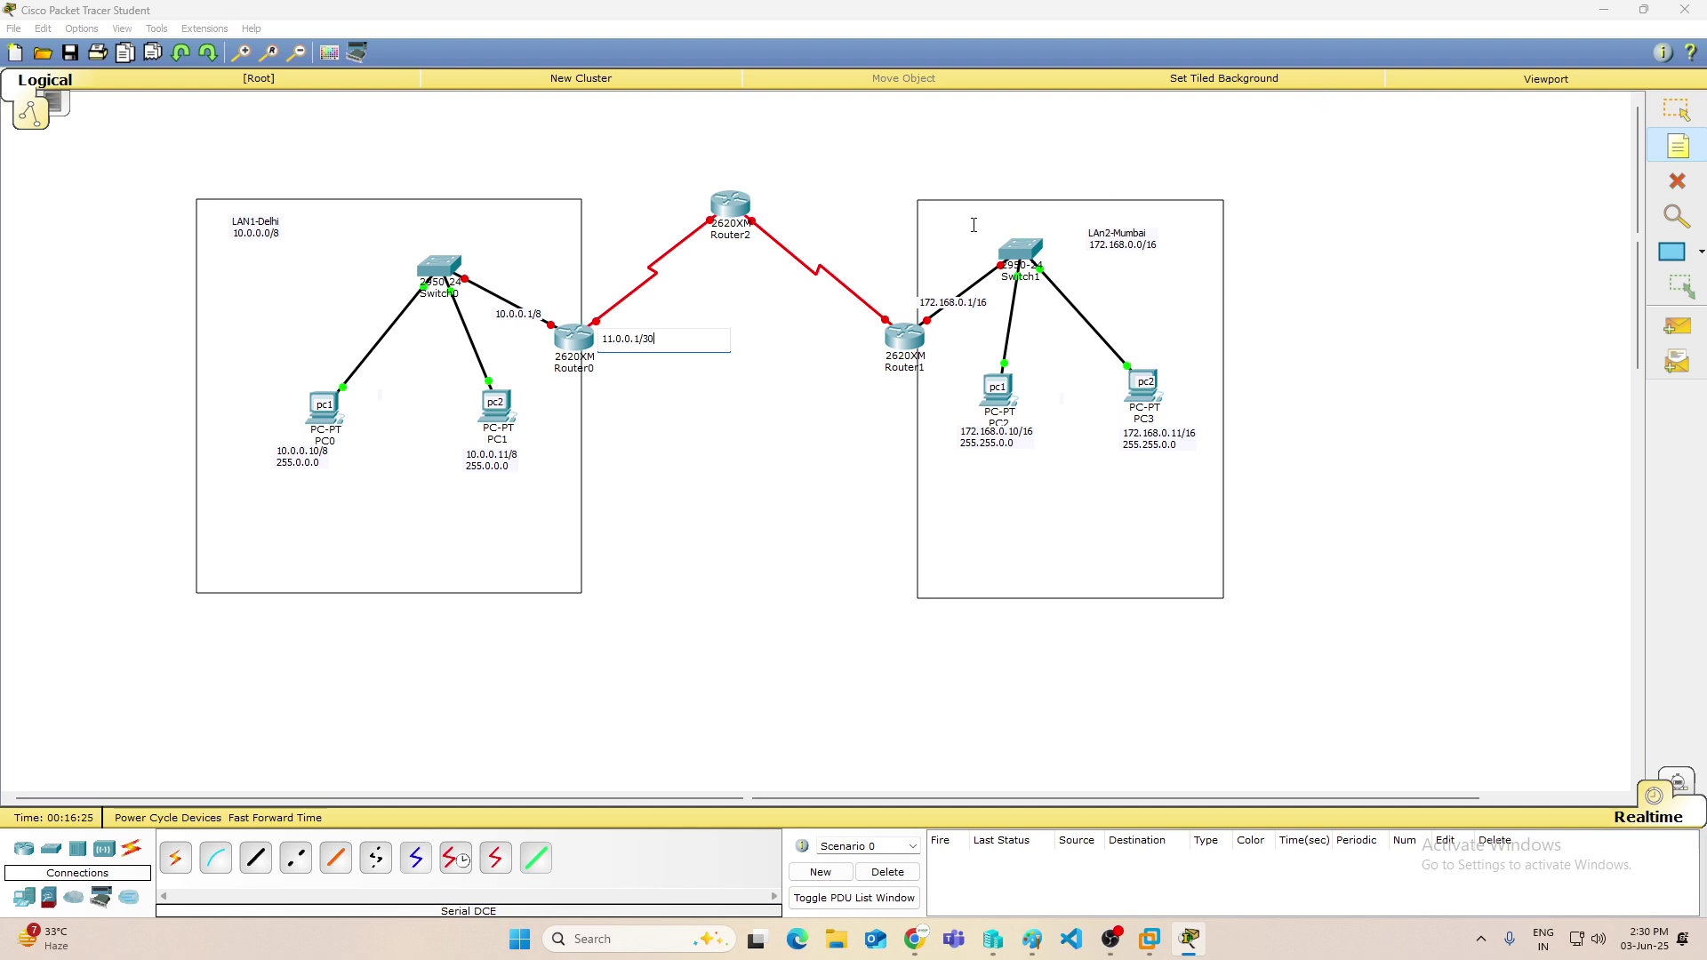
type("1/30")
left_click(739, 332)
left_click(626, 354)
left_click(646, 207)
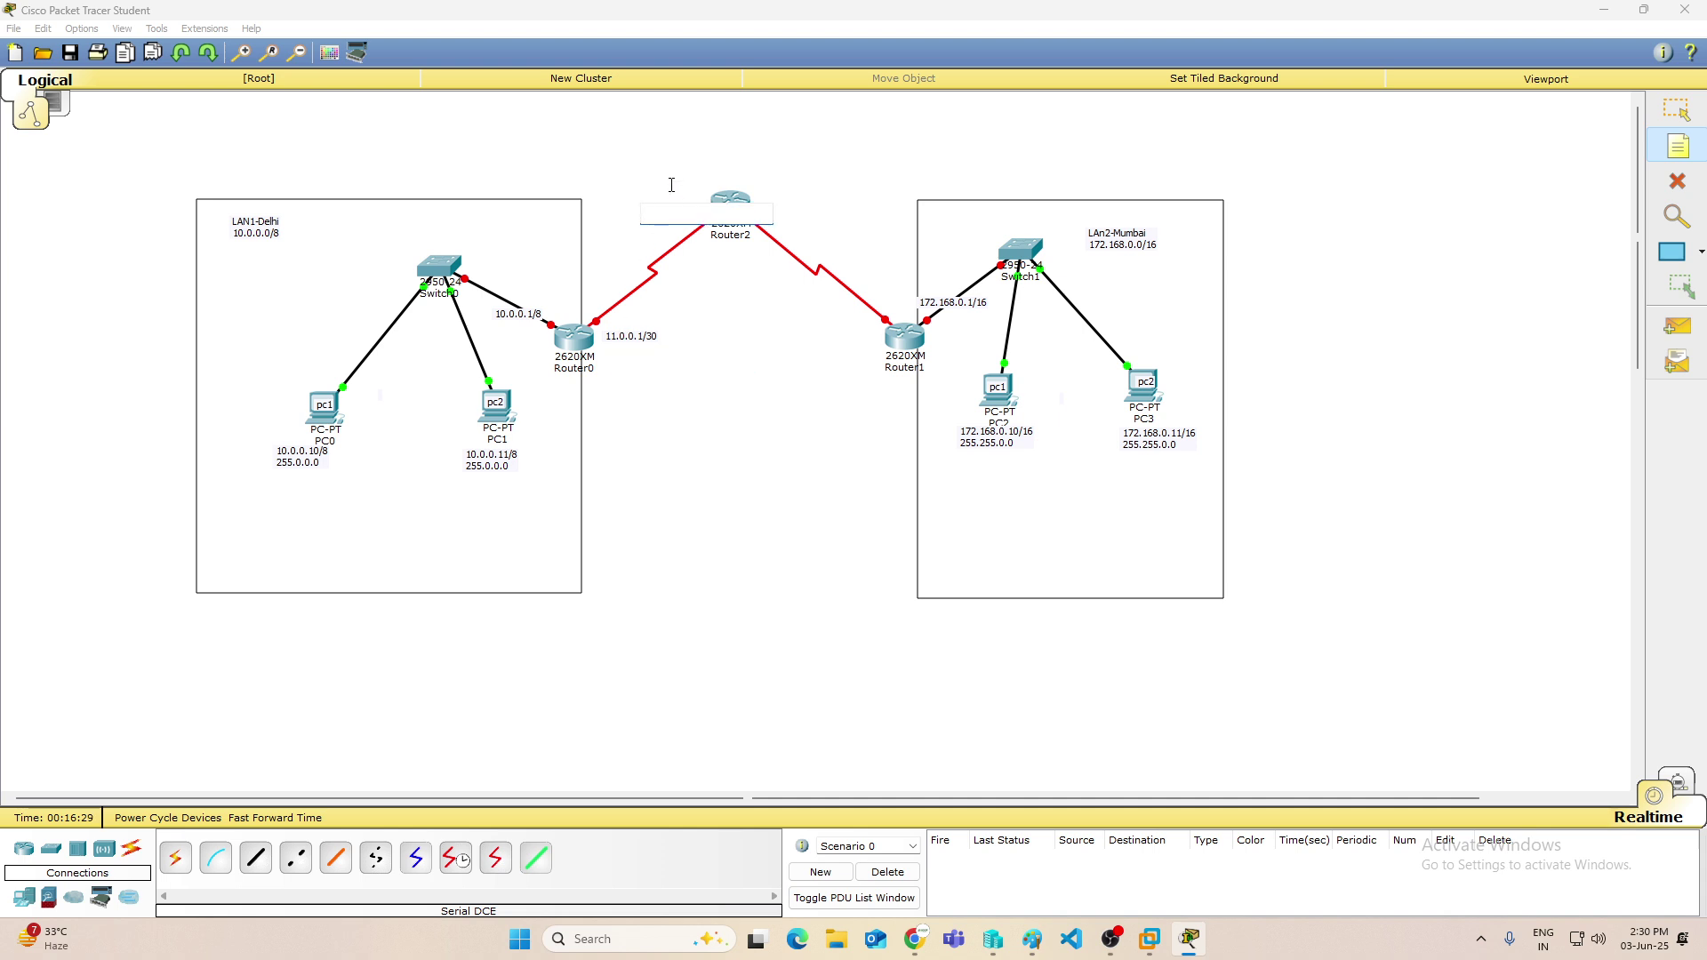
type("11.0.0.2/30")
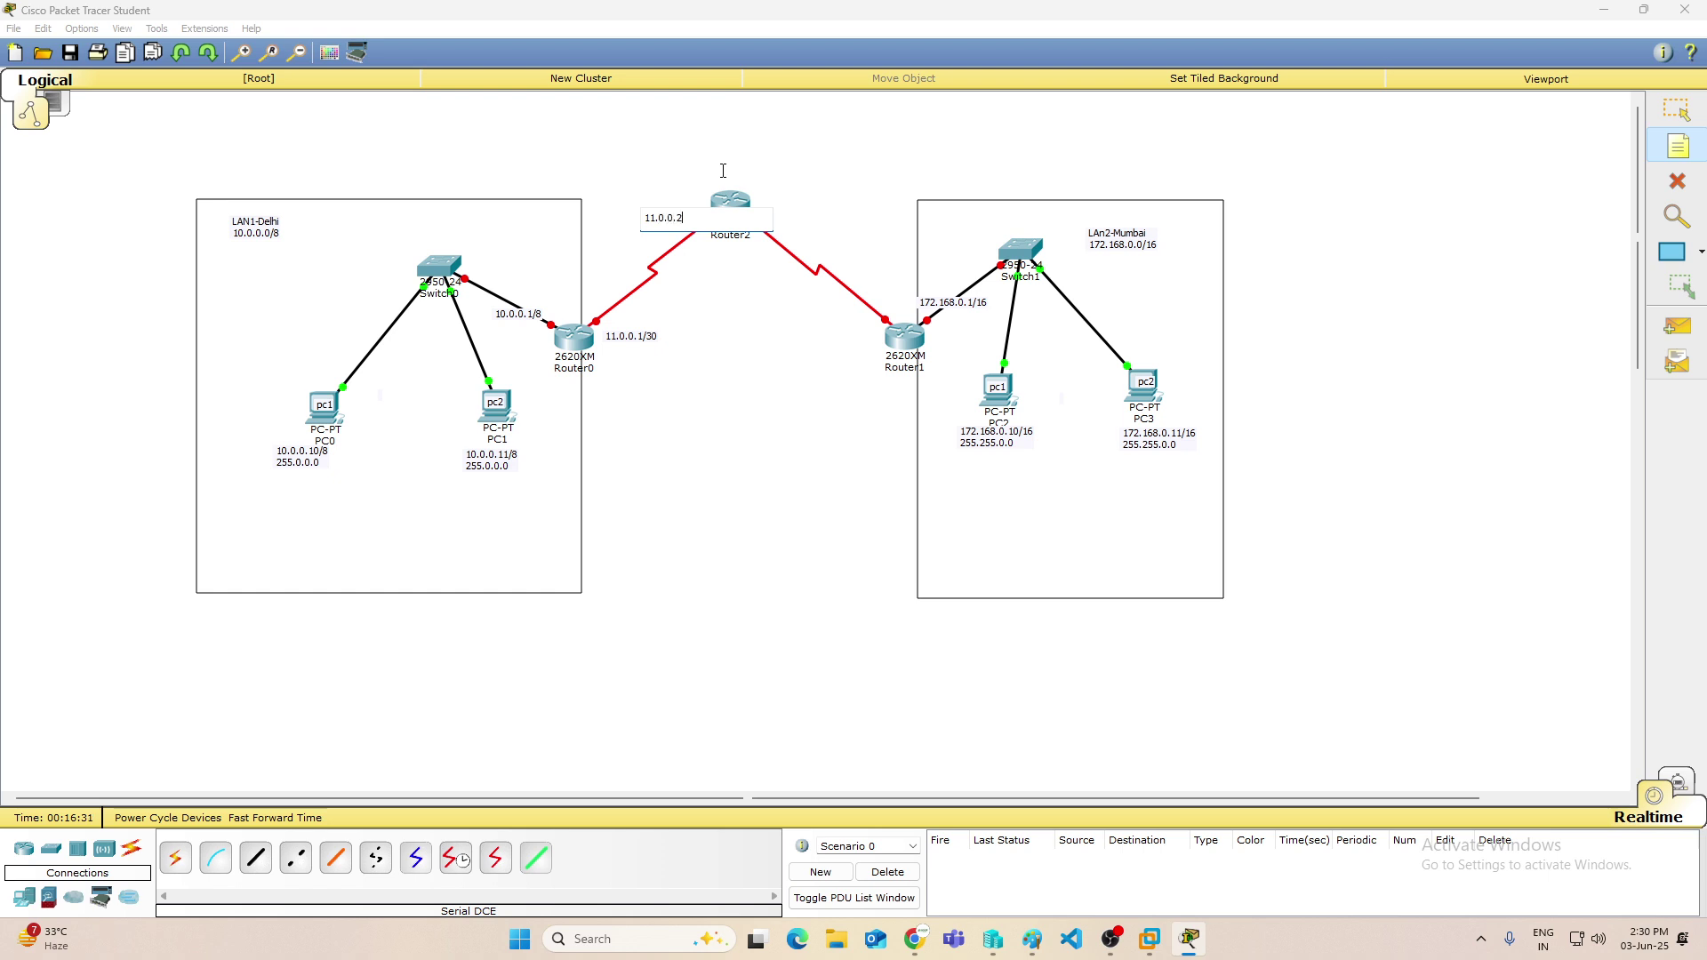
left_click(756, 290)
Annotate the Router2–Router1 serial link with notes reading 12.0.0.2/30 beside Router2 and 12.0.0.1/30 beside Router1.
left_click(767, 209)
type("12.0.0.2/30")
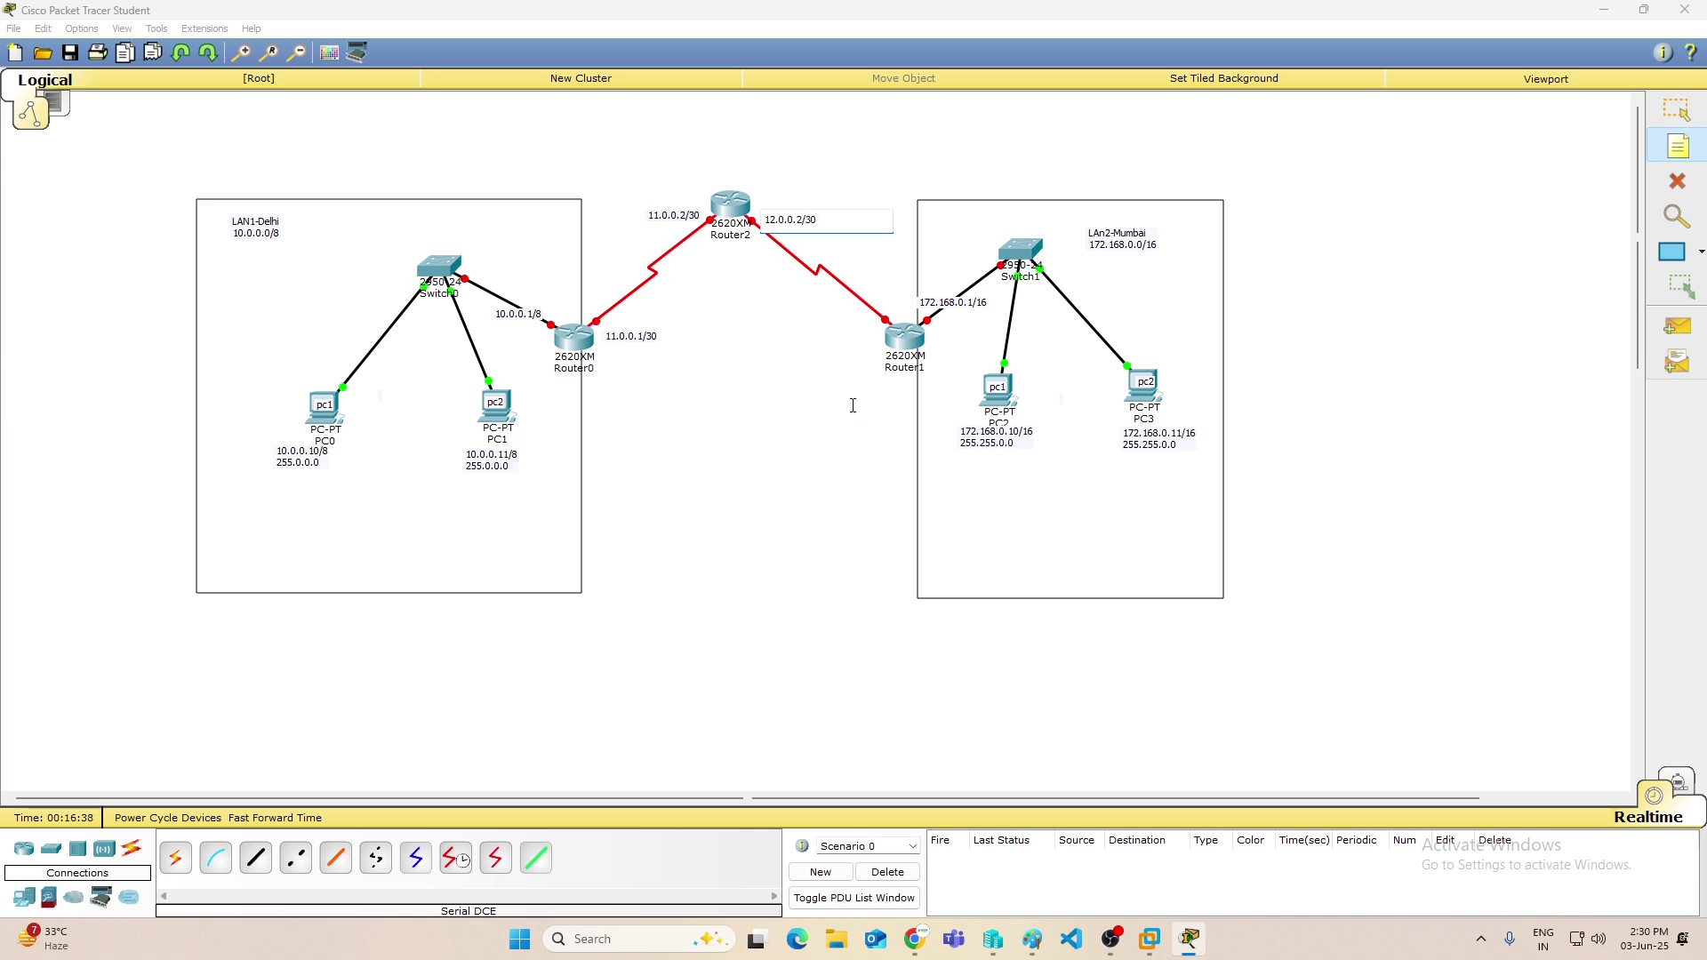
left_click(853, 406)
left_click(831, 316)
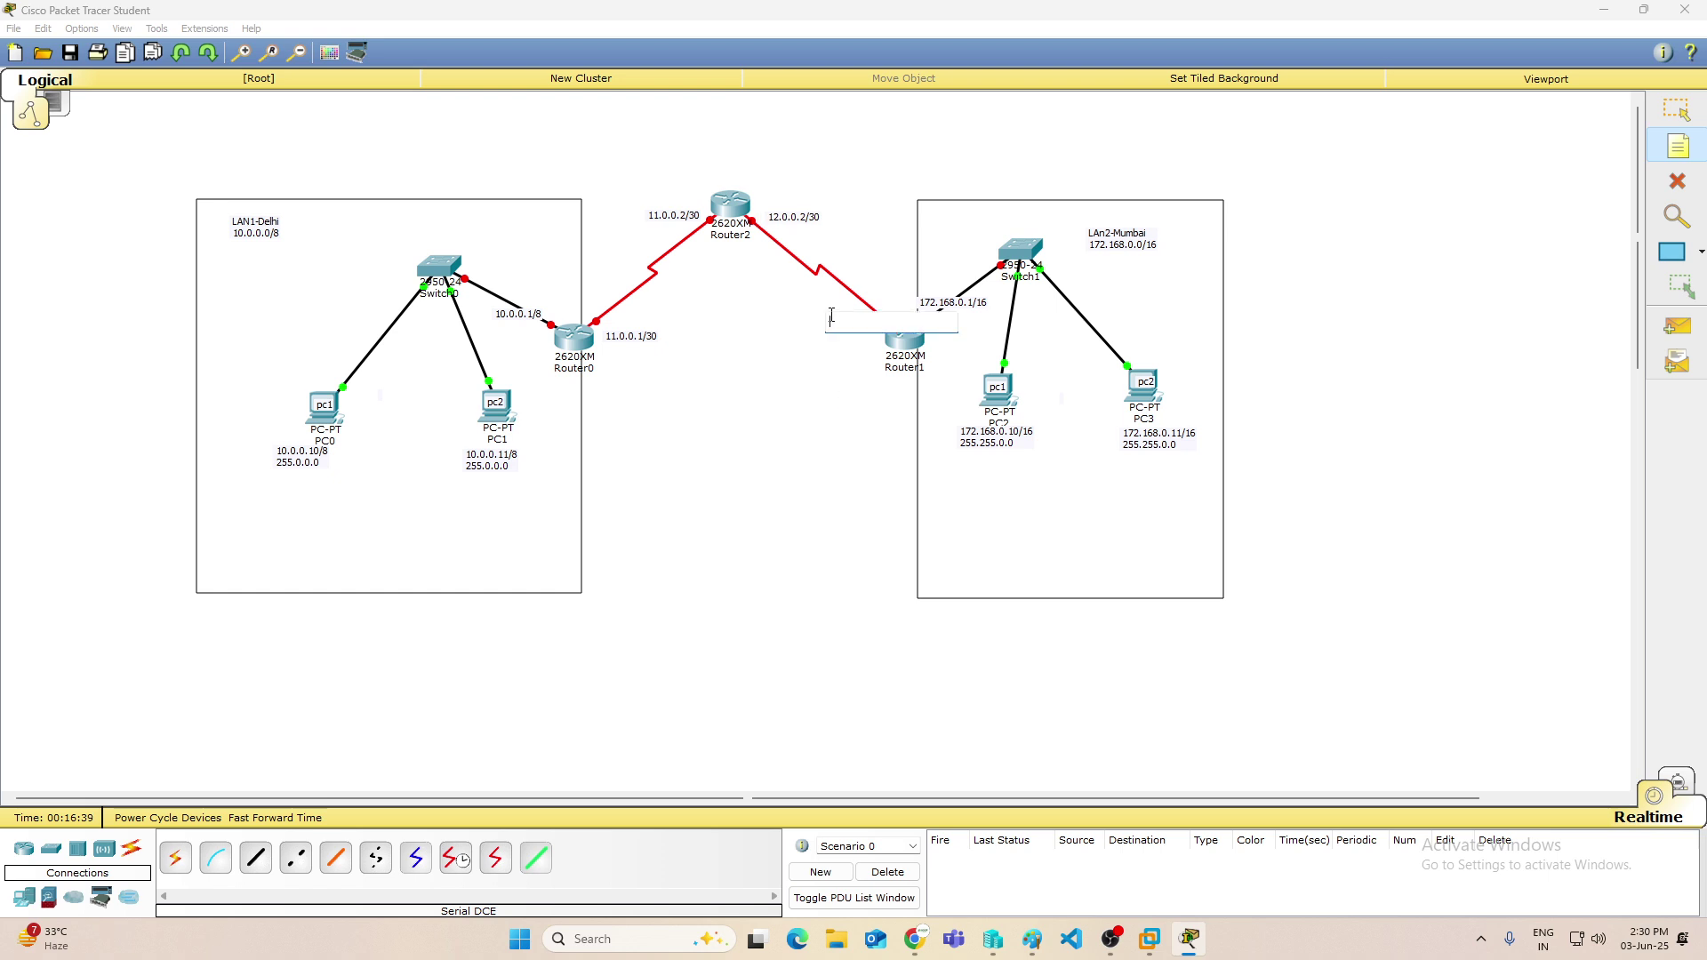
type("12.0.0.1/30")
left_click(829, 402)
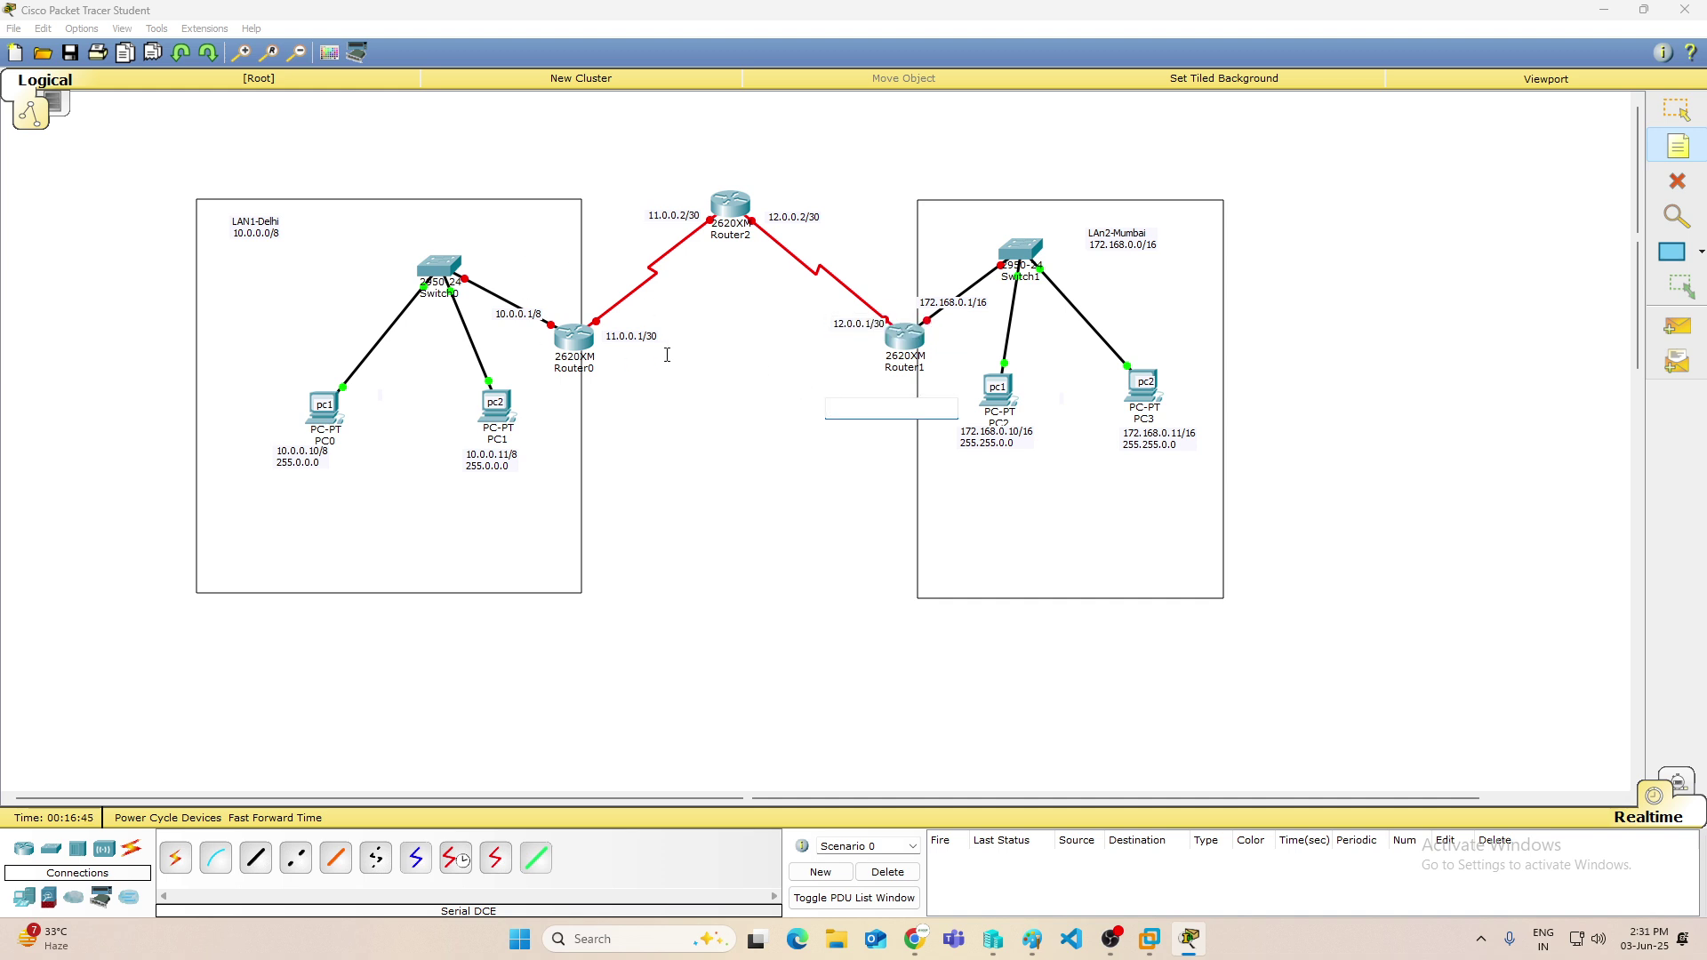
Add s0/0 port notes at both ends of the Router2–Router0 link, next to their 11.0.0.x addresses.
left_click(659, 230)
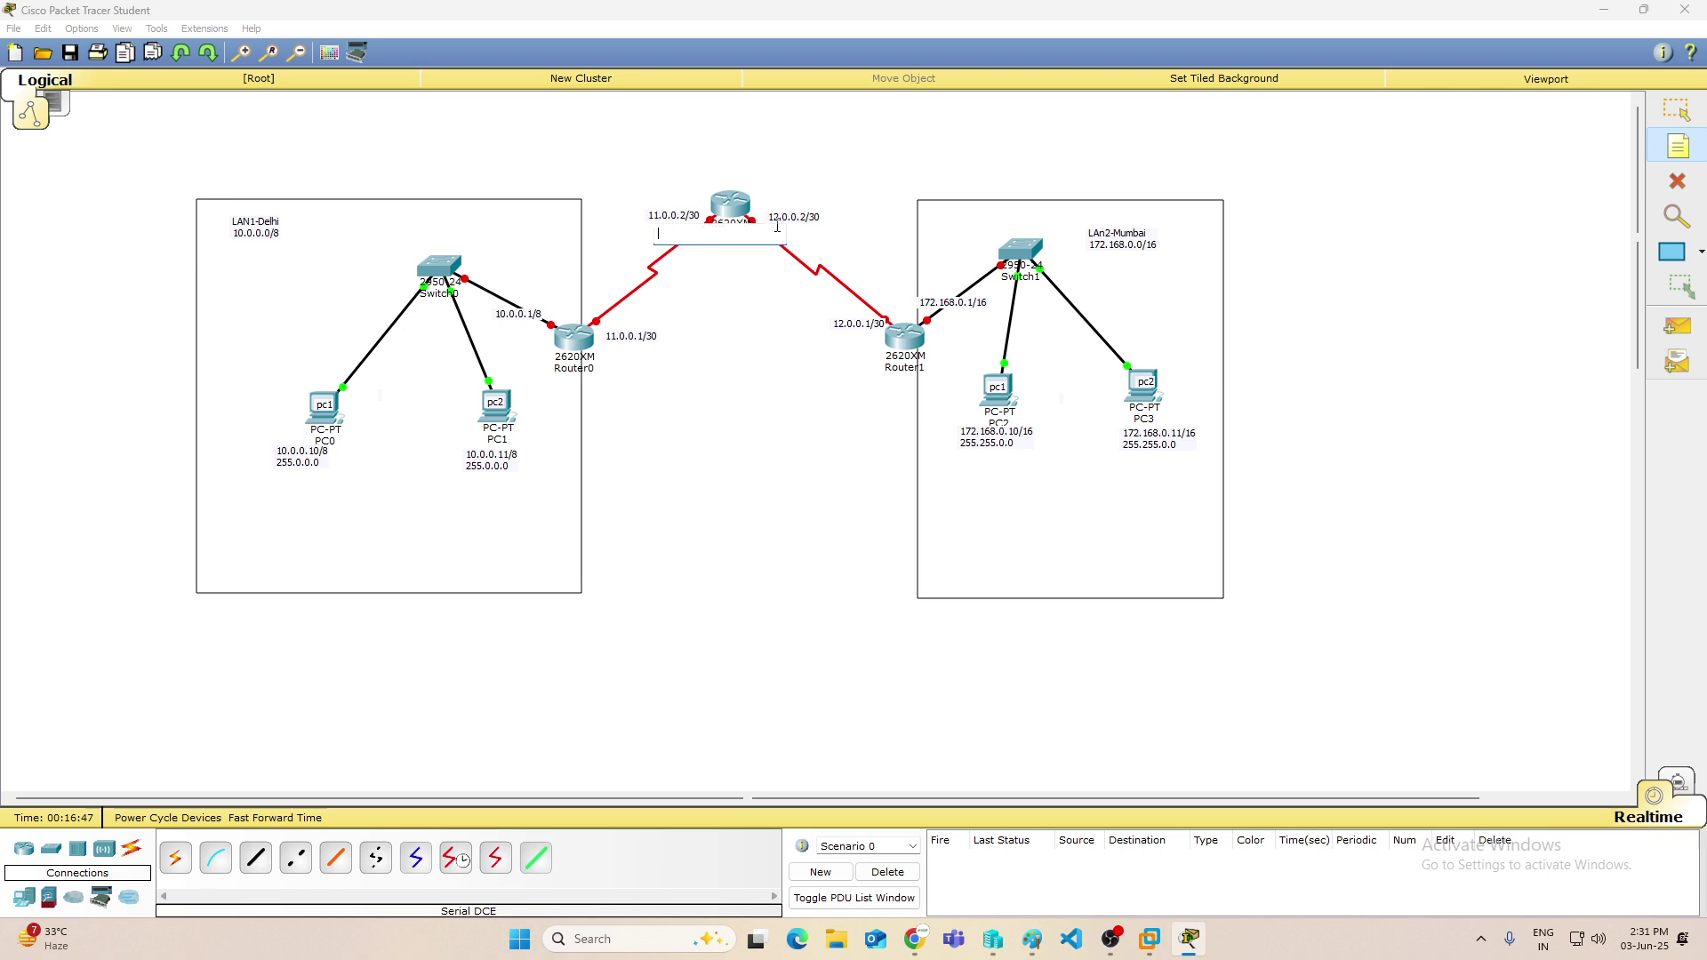
type("s0/0")
left_click(717, 294)
left_click(622, 323)
type("s")
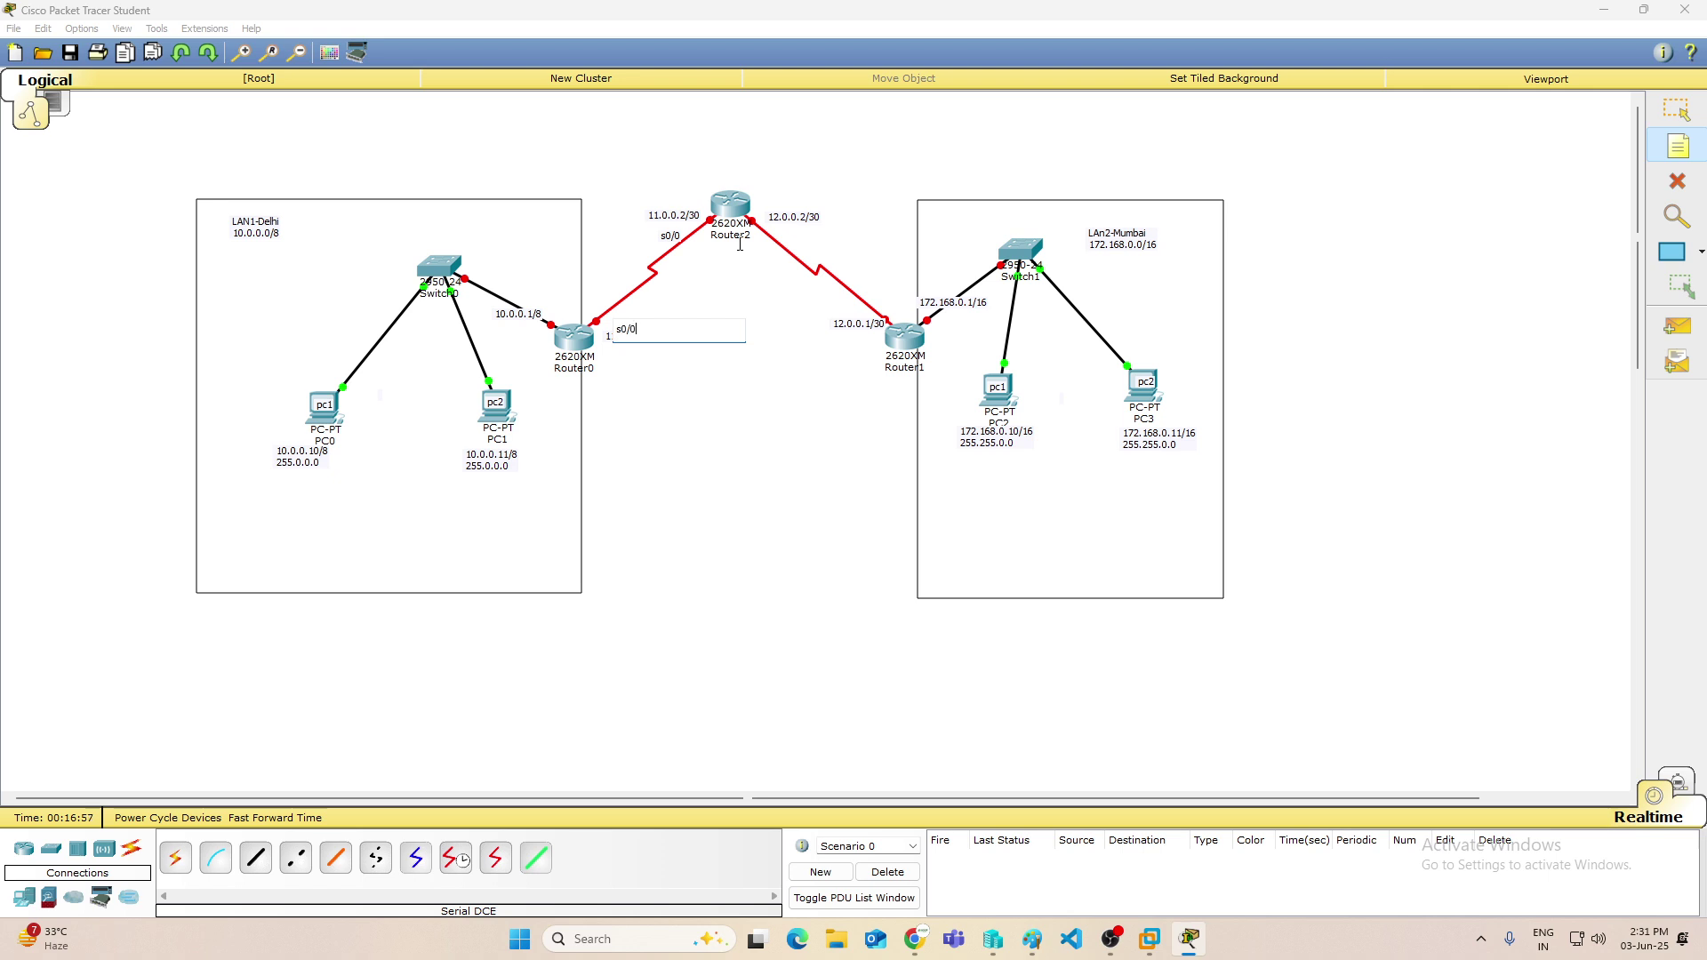
left_click(770, 378)
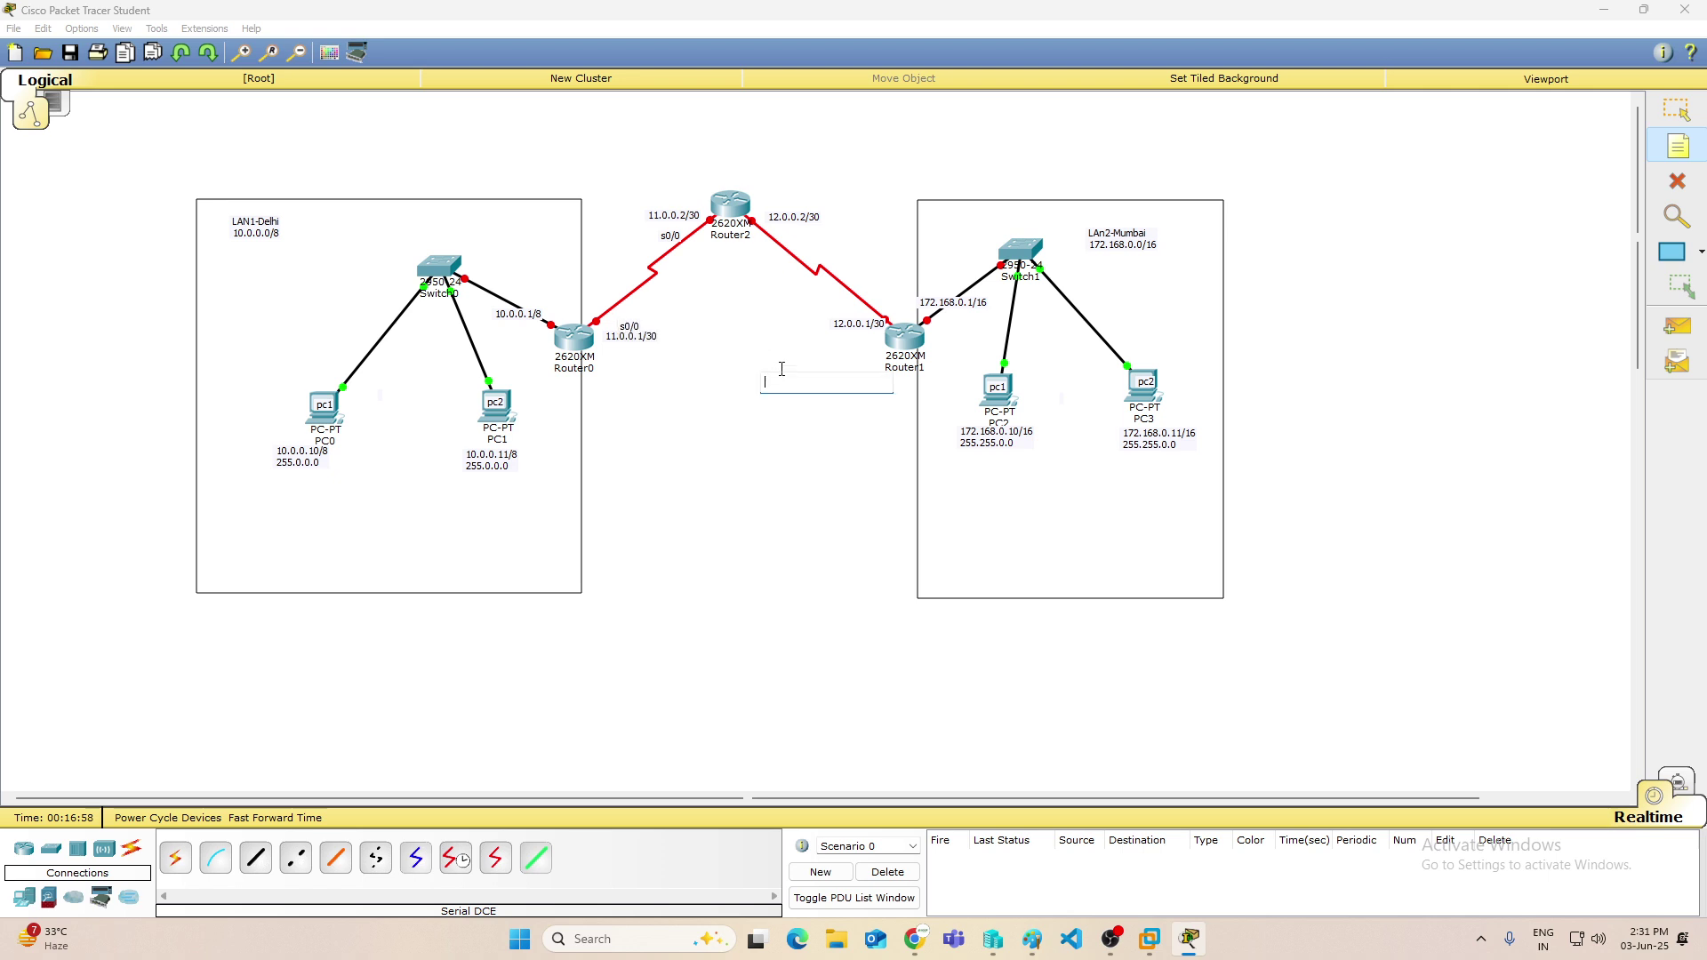
Add a port note reading s0/1 under the 12.0.0.1/30 address beside Router1.
left_click(852, 336)
type("s")
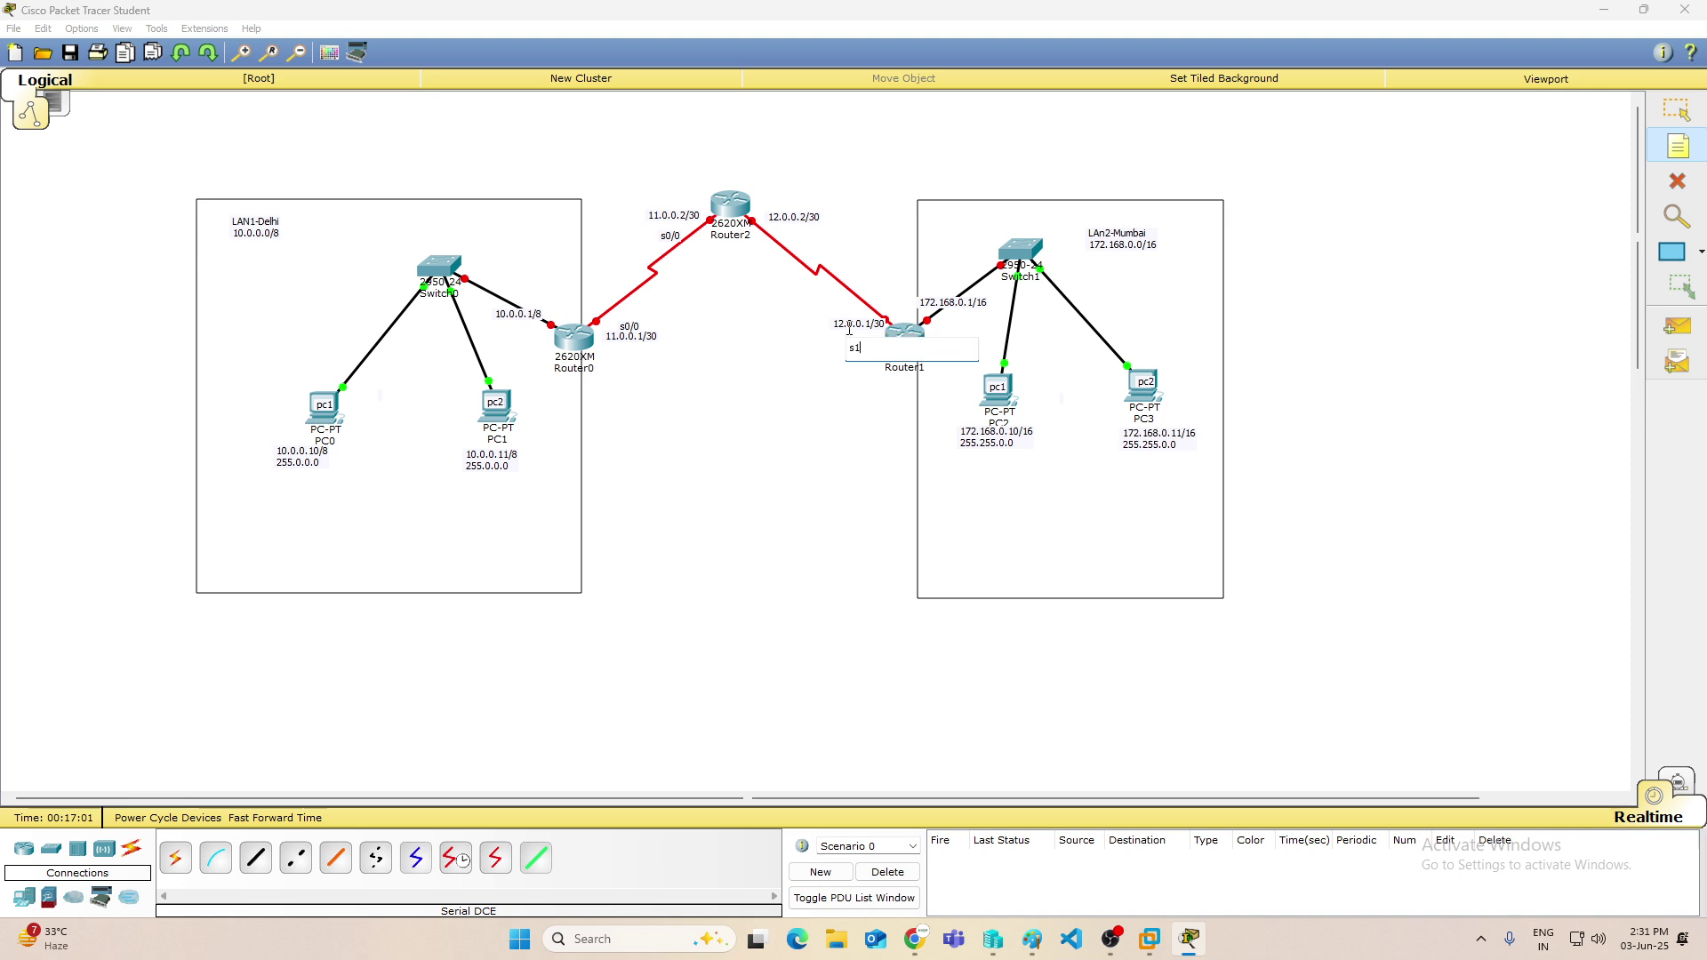
type("0/1")
left_click(785, 415)
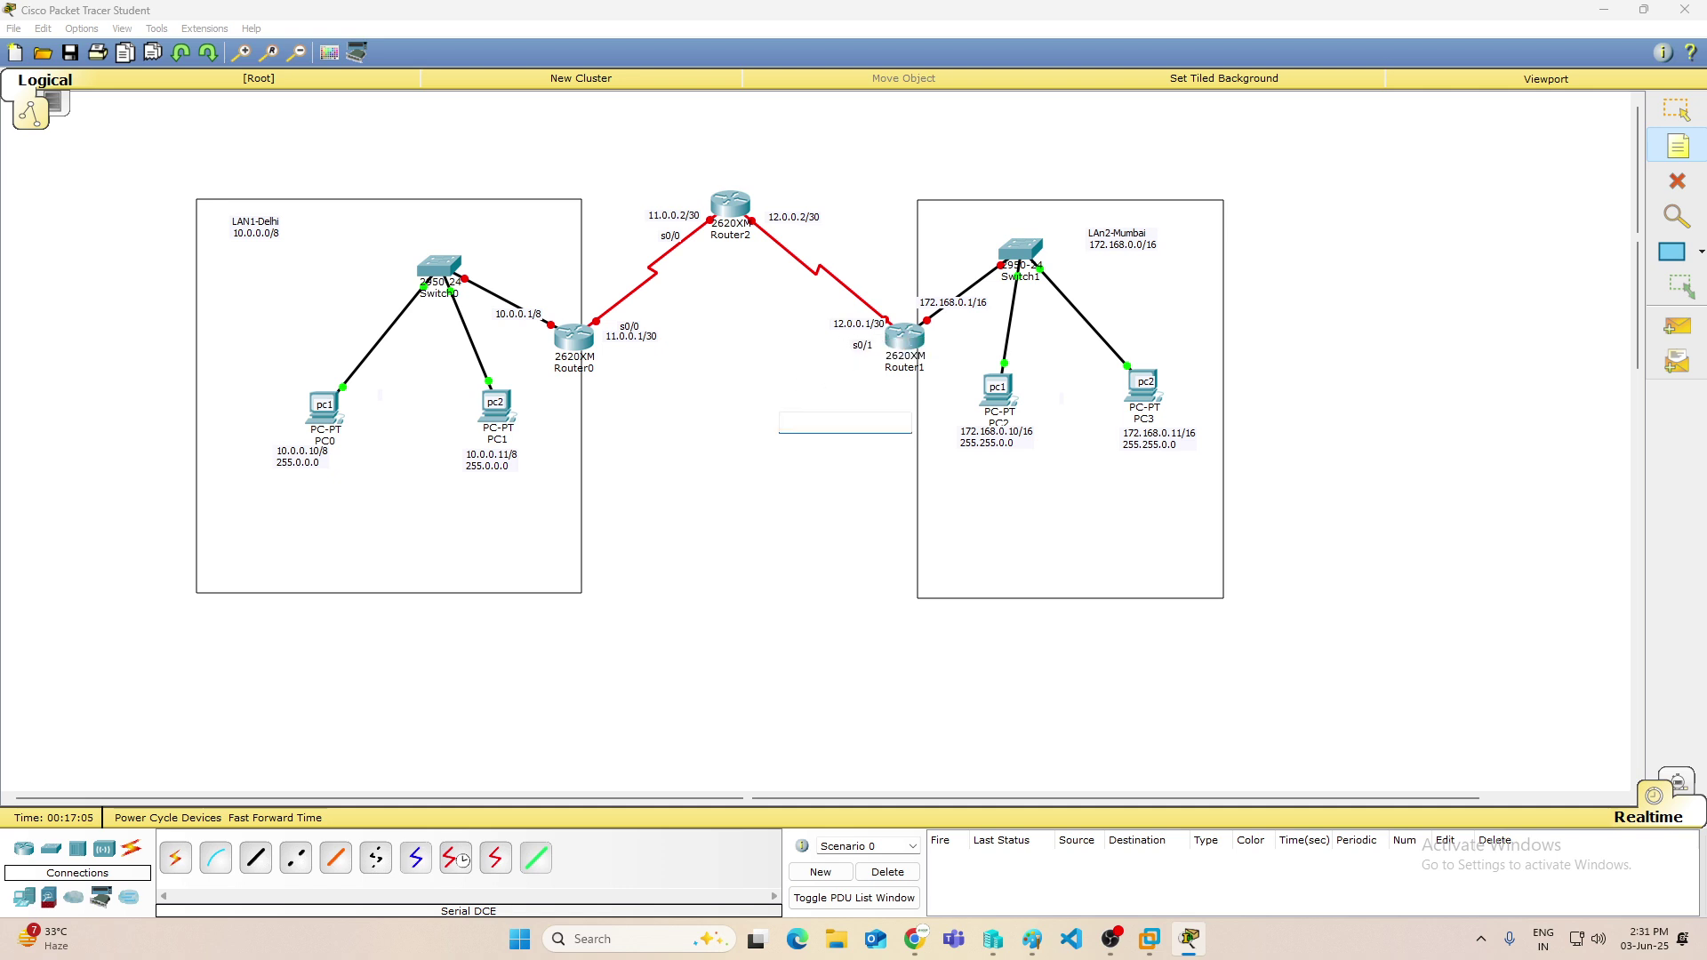
left_click(765, 550)
key("Escape")
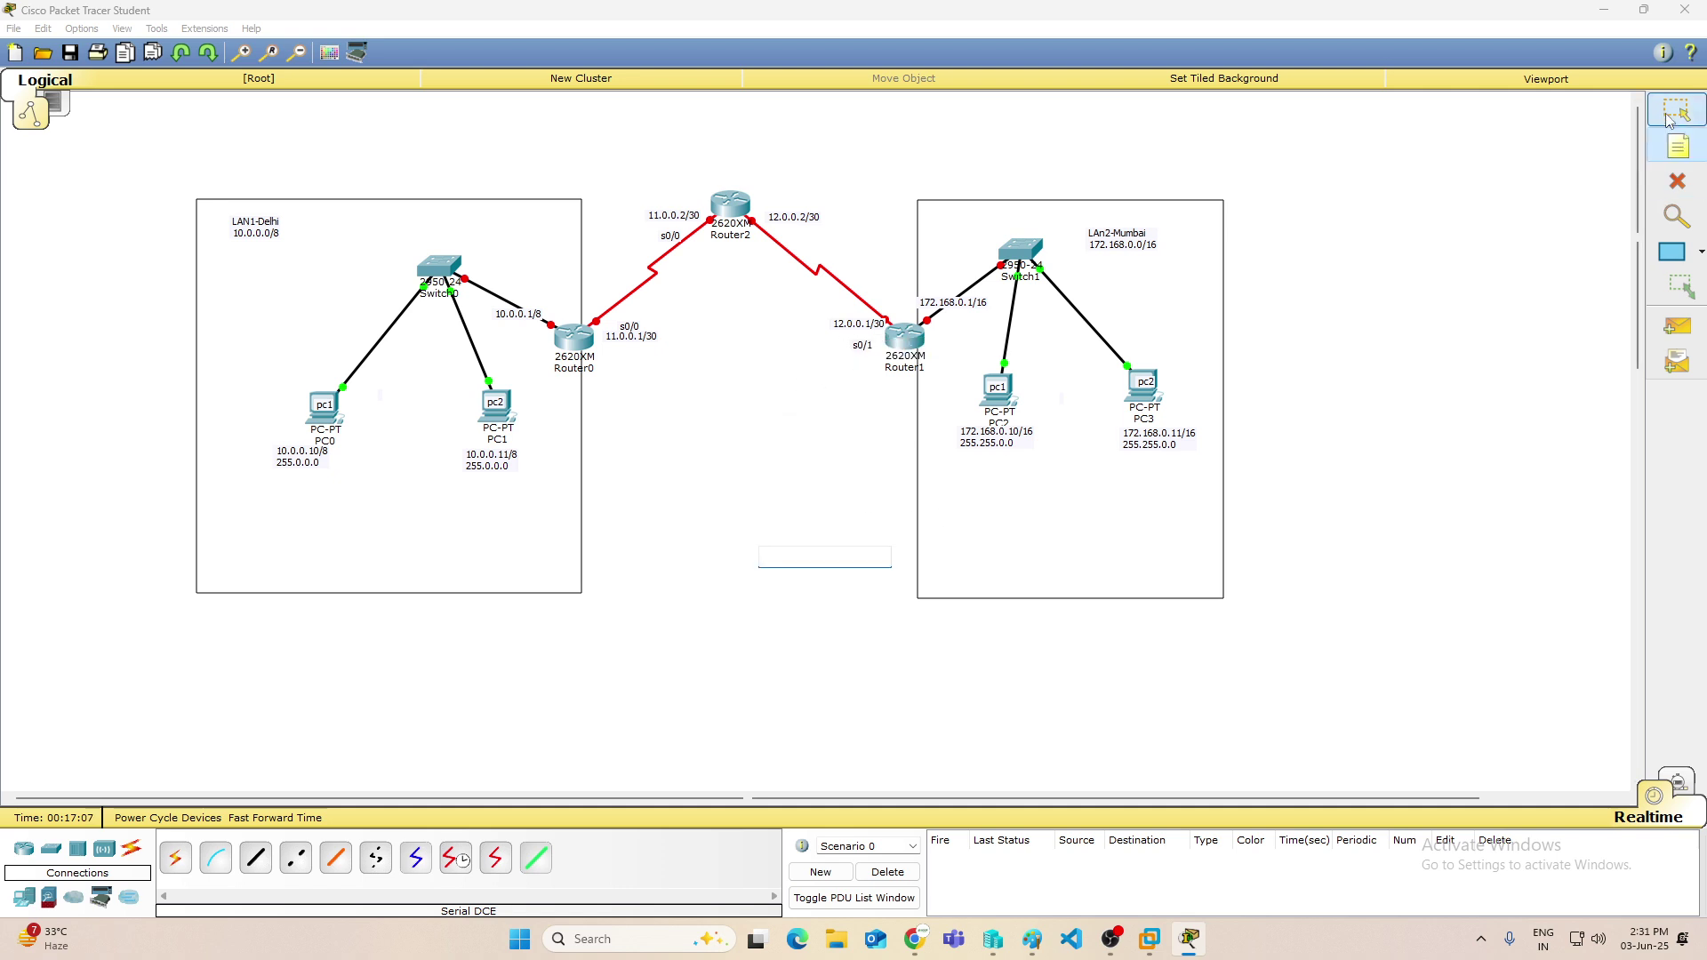
Add a port note reading s1/0 under the 12.0.0.2/30 address beside Router2.
mouse_move(907, 342)
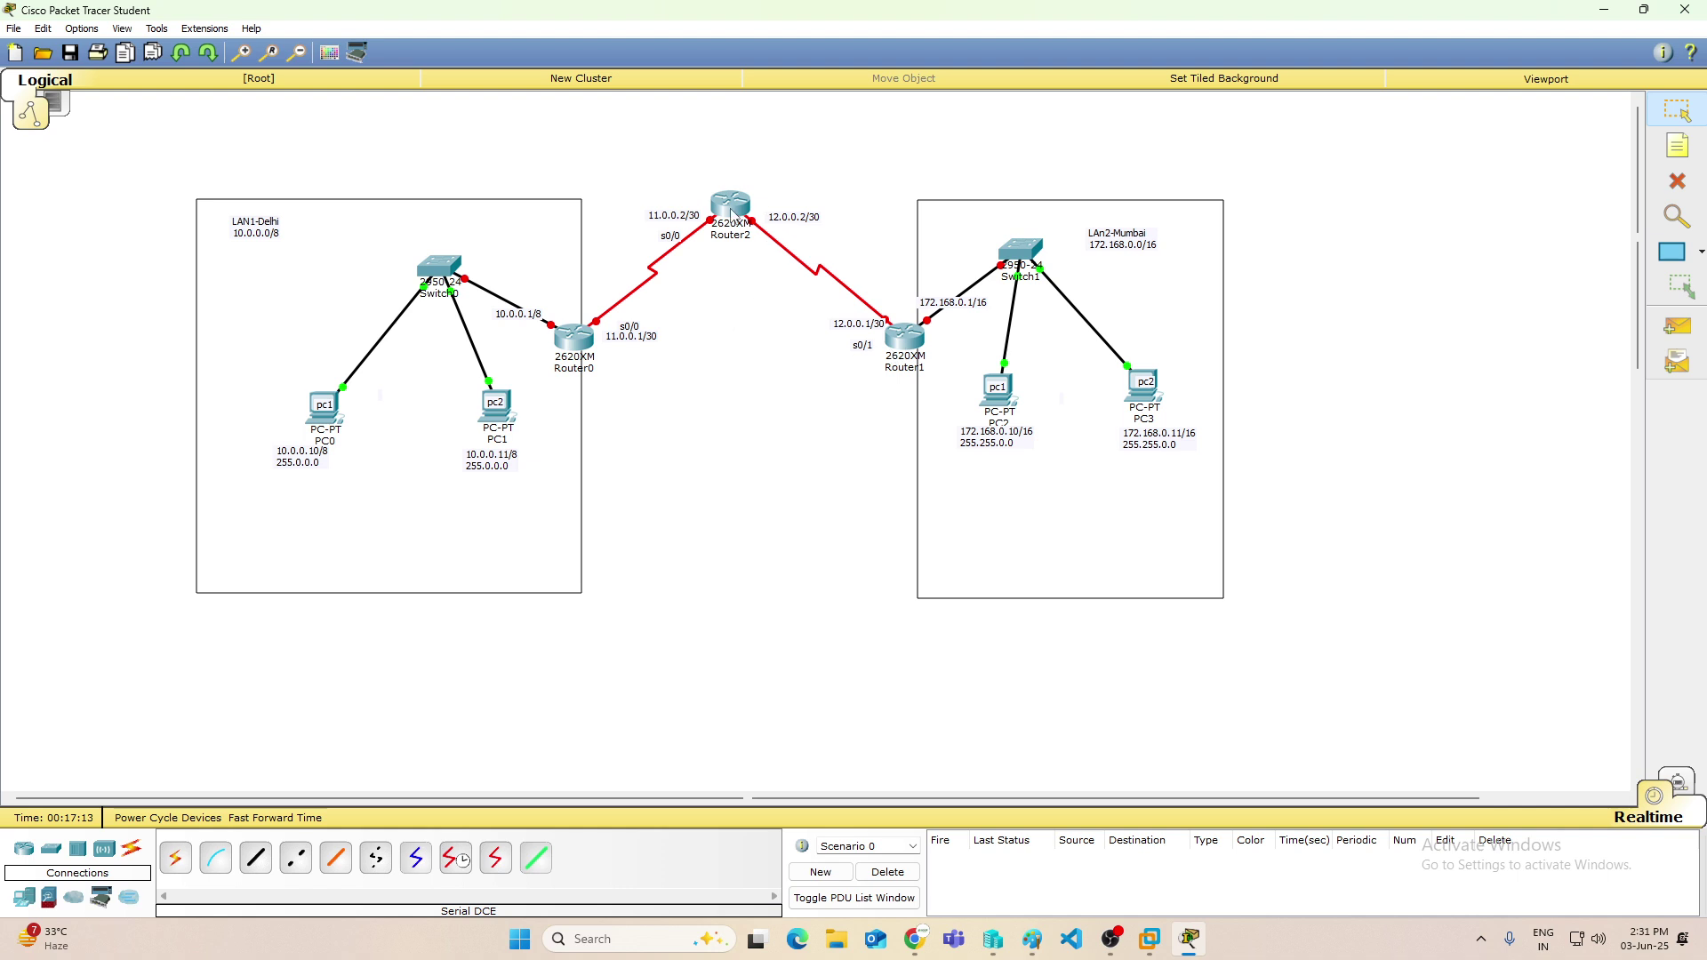
mouse_move(732, 210)
left_click(1678, 145)
left_click(787, 224)
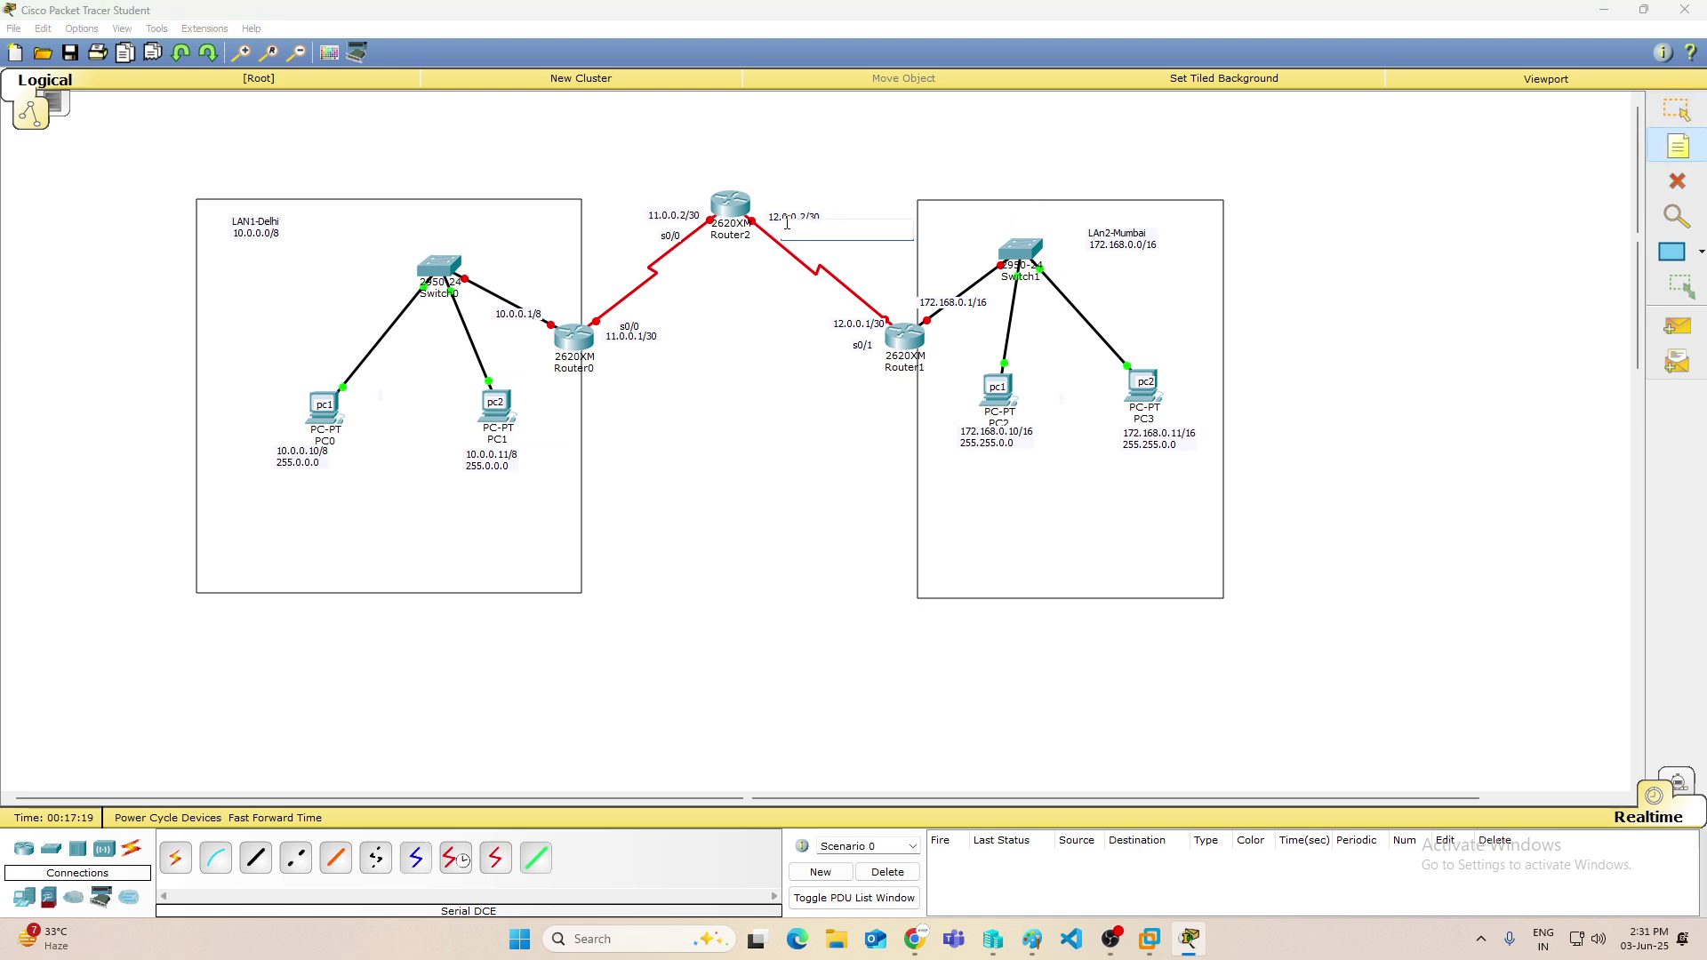
type("s1/0")
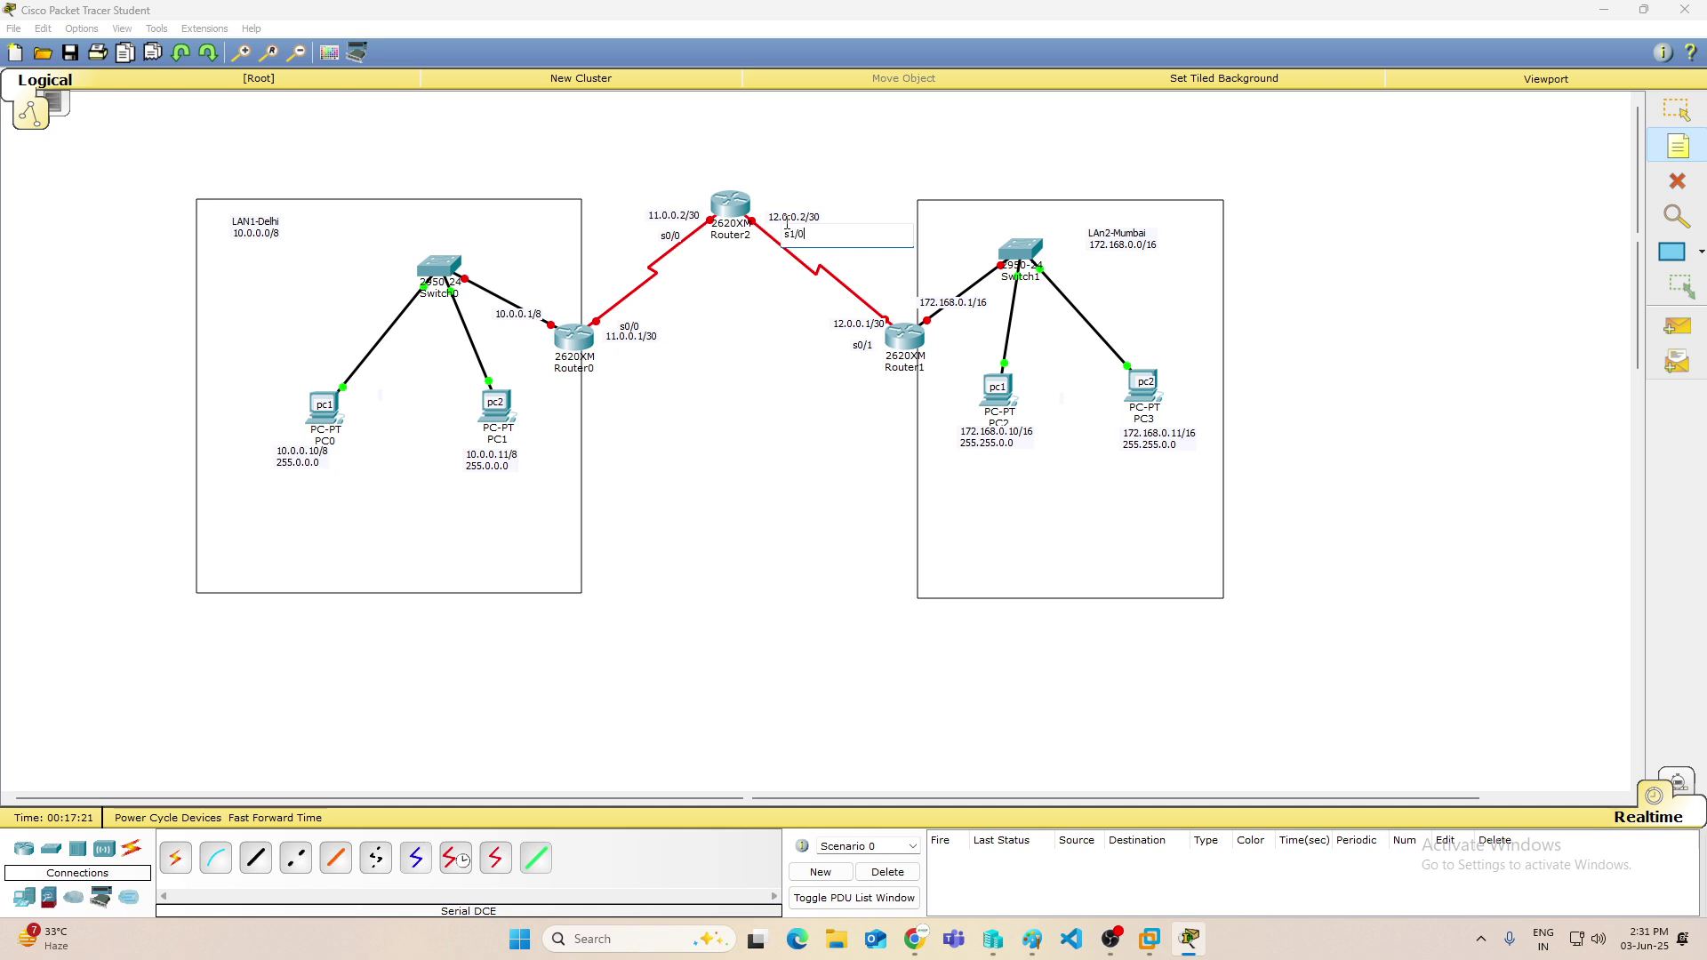
left_click(724, 304)
left_click(811, 226)
left_click(788, 373)
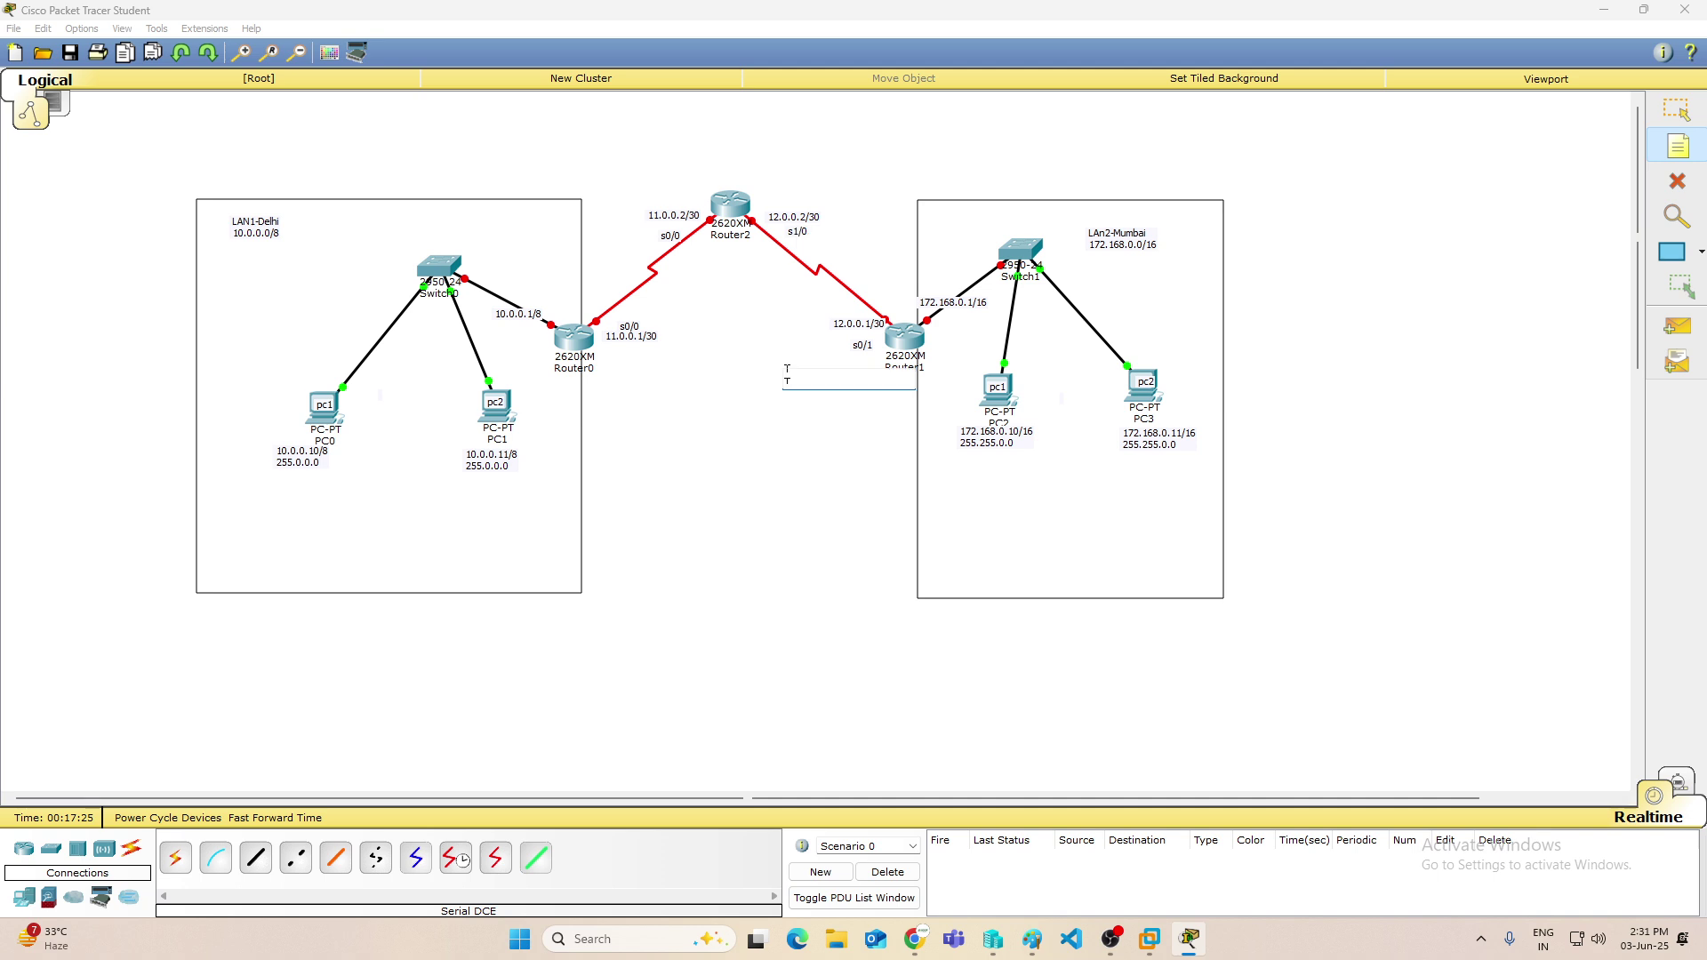
Change Router2's port notes to s1/1 under 12.0.0.2/30 and s1/0 under 11.0.0.2/30.
left_click(1677, 108)
left_click(828, 235)
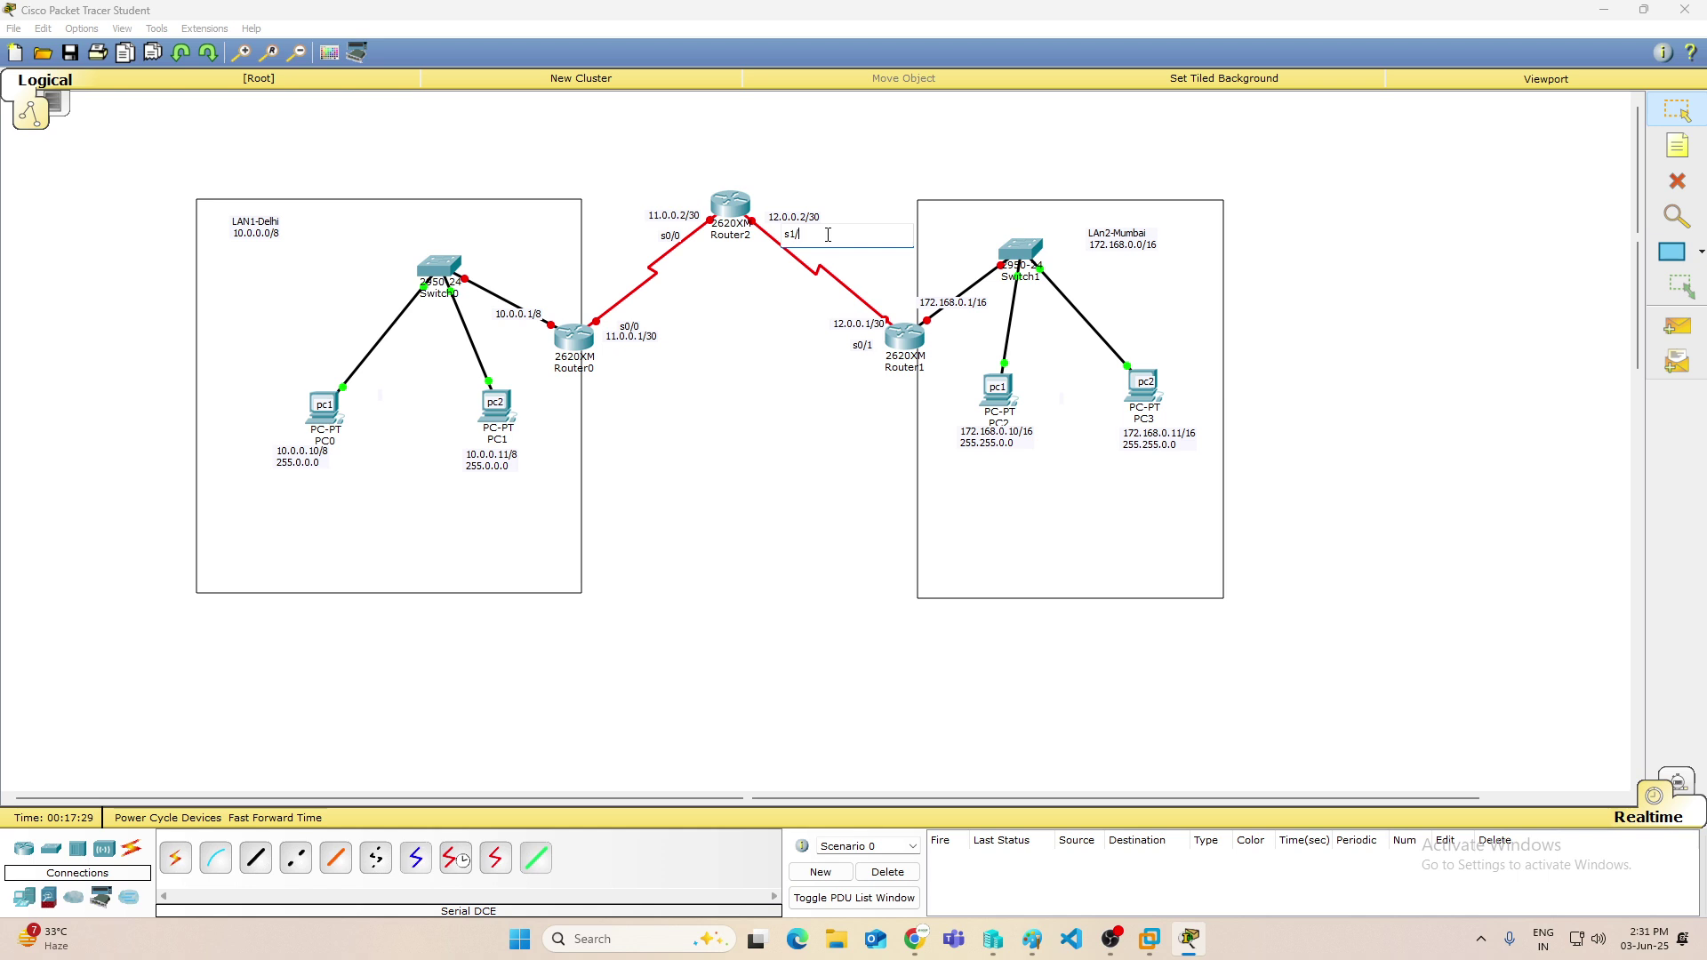
left_click(674, 234)
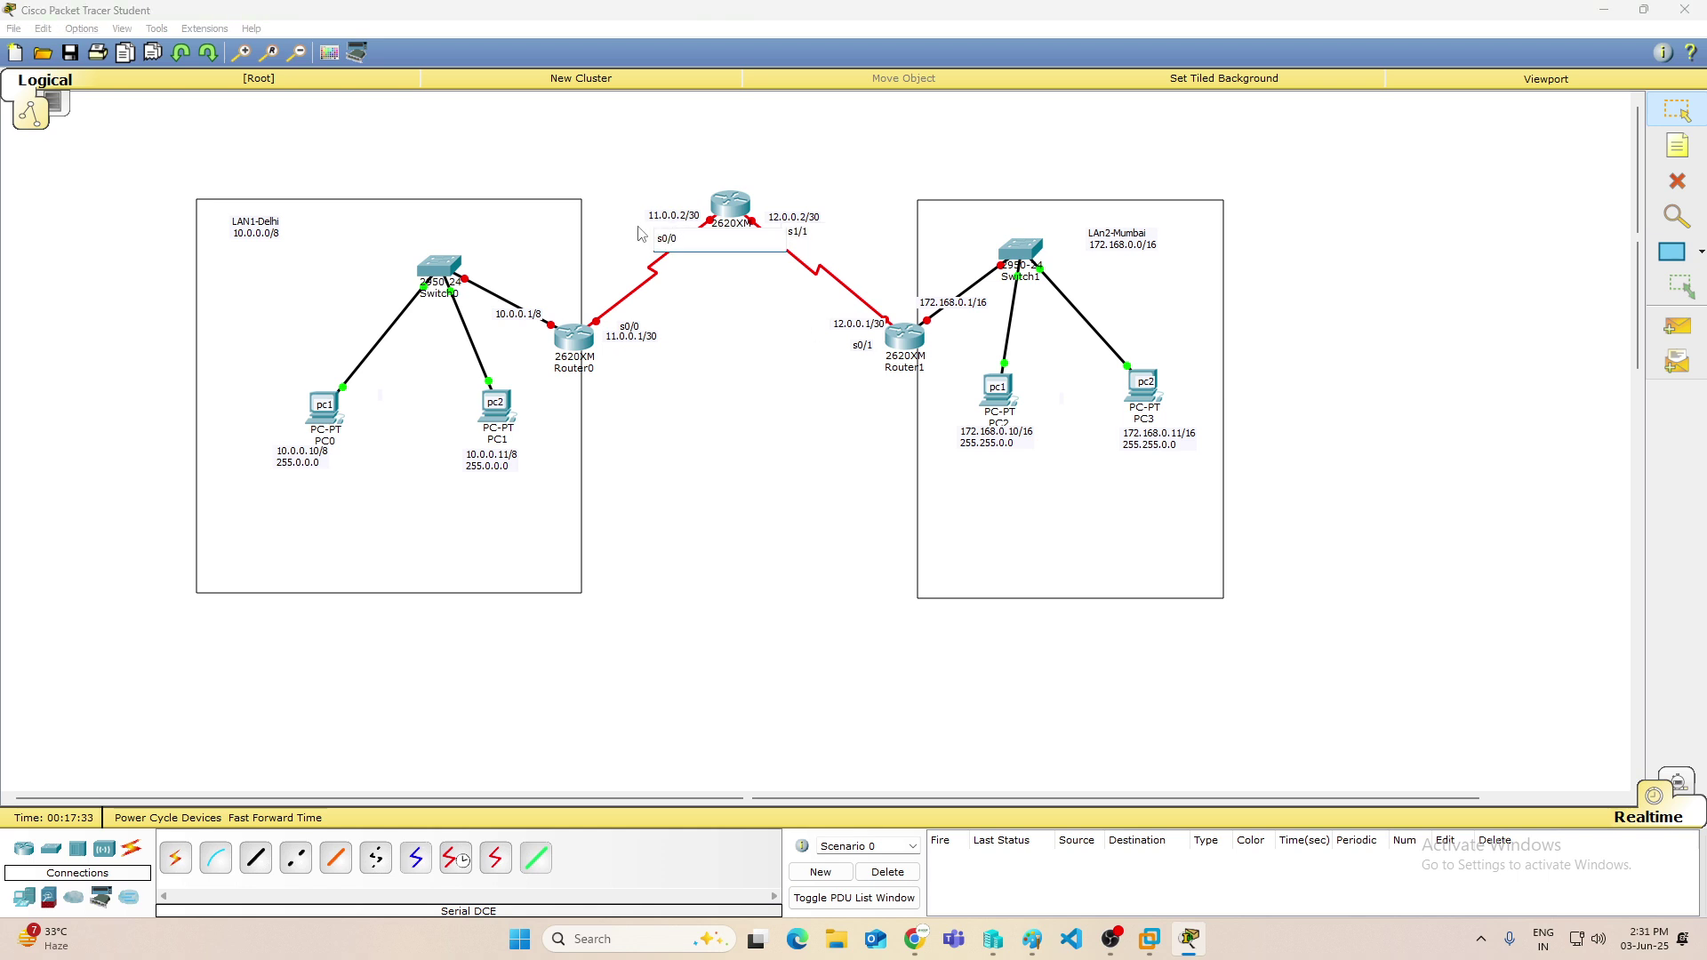
key("BackSpace")
type("1")
left_click(686, 335)
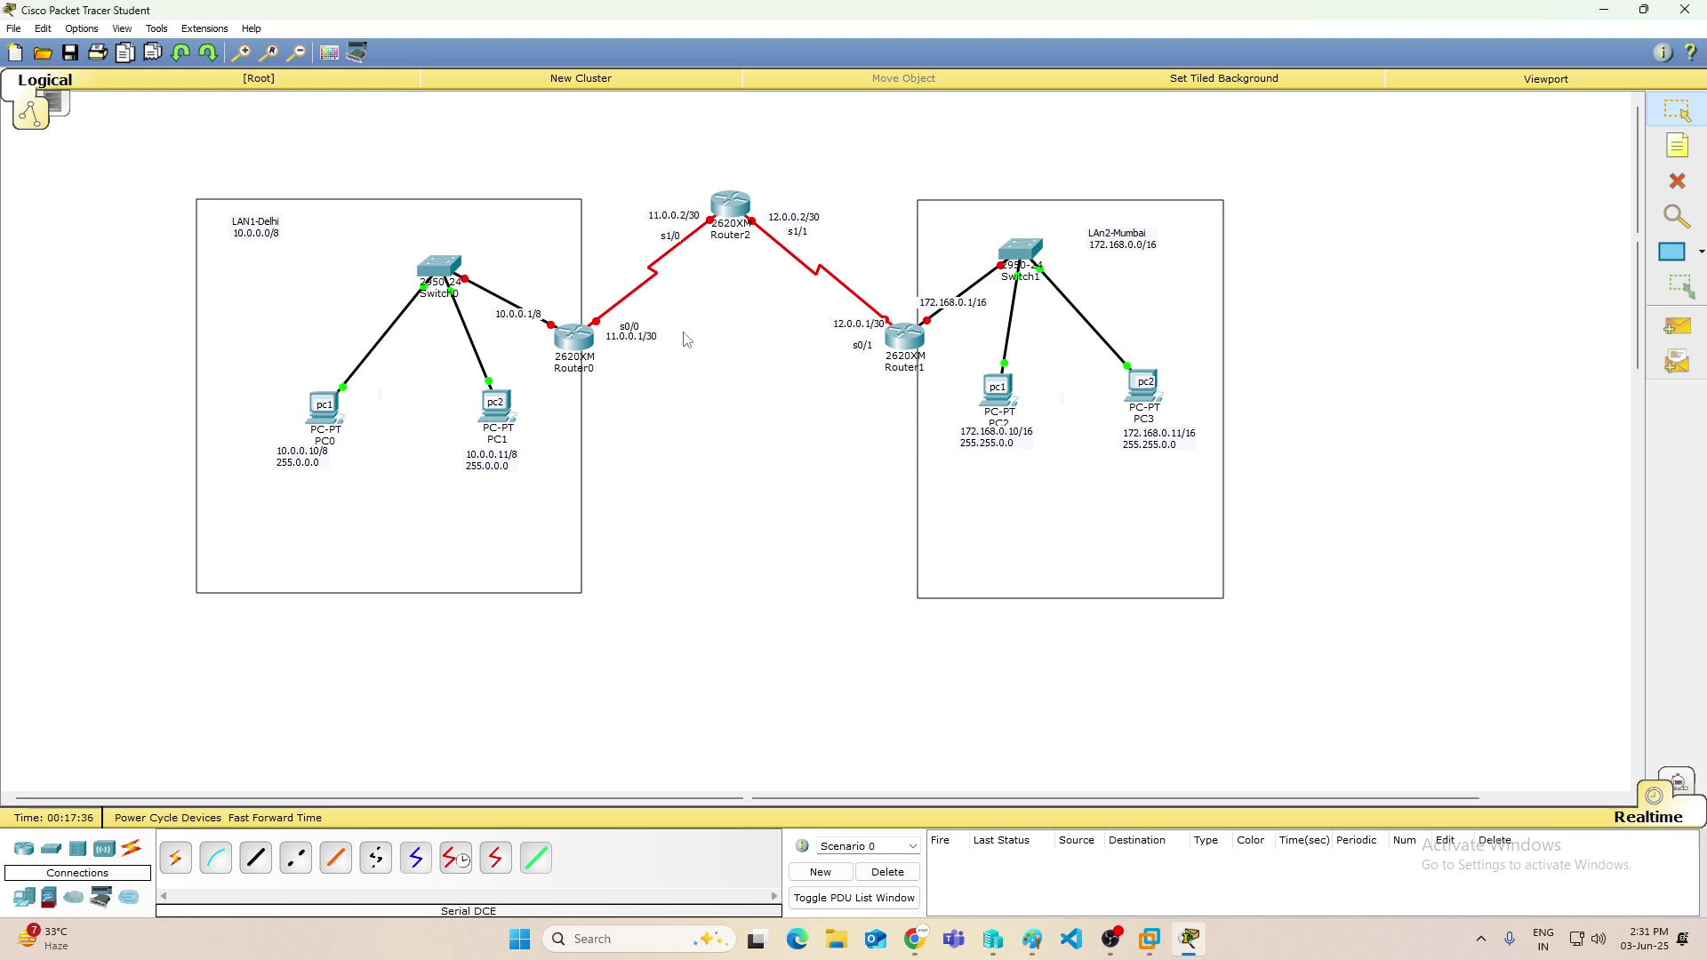
Change the port note beside Router0 to s1/0 and the one beside Router1 to s1/1.
double_click(629, 327)
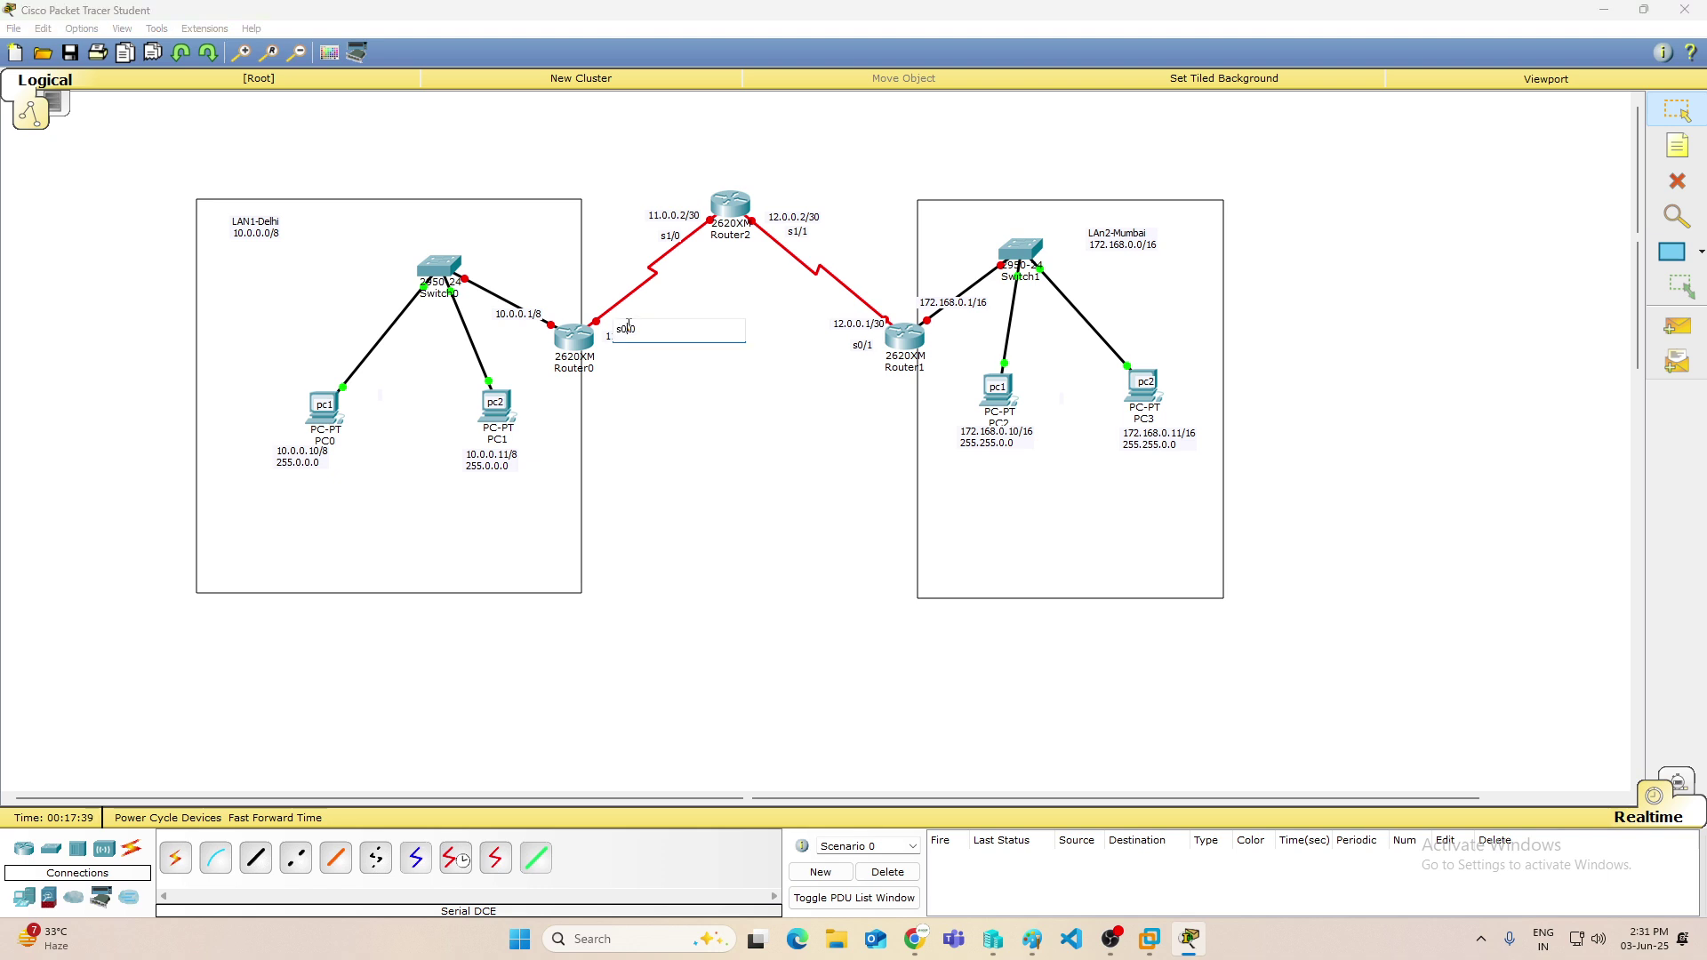
key("BackSpace")
type("1")
left_click(689, 385)
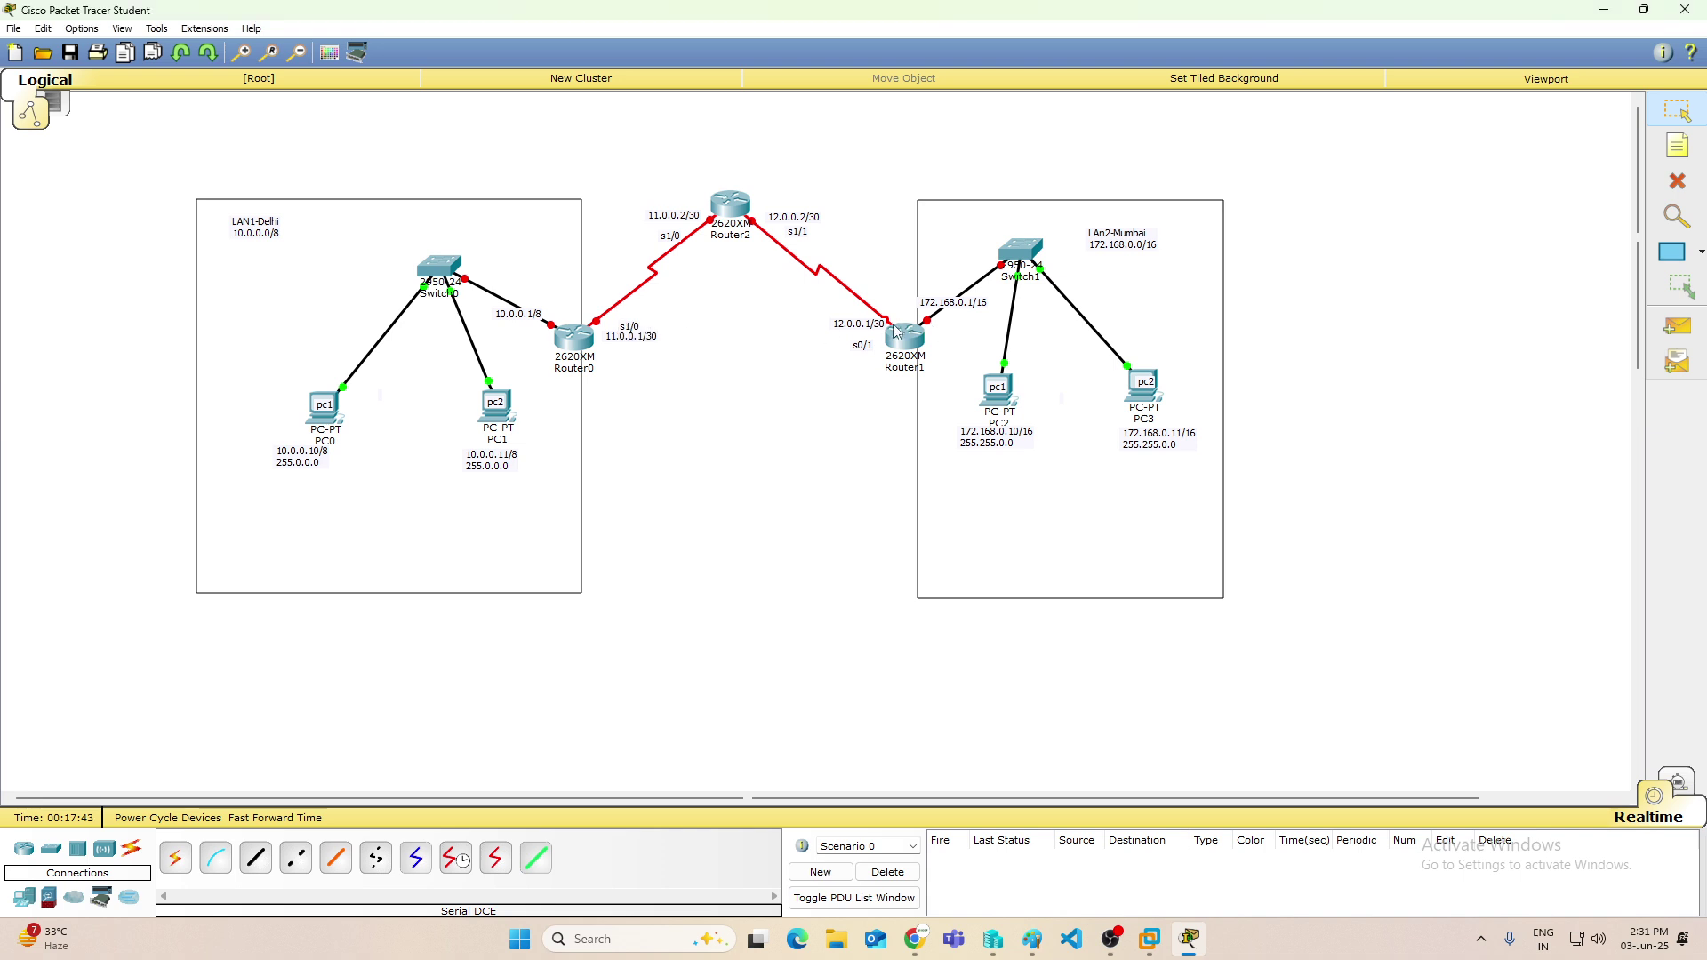
double_click(859, 345)
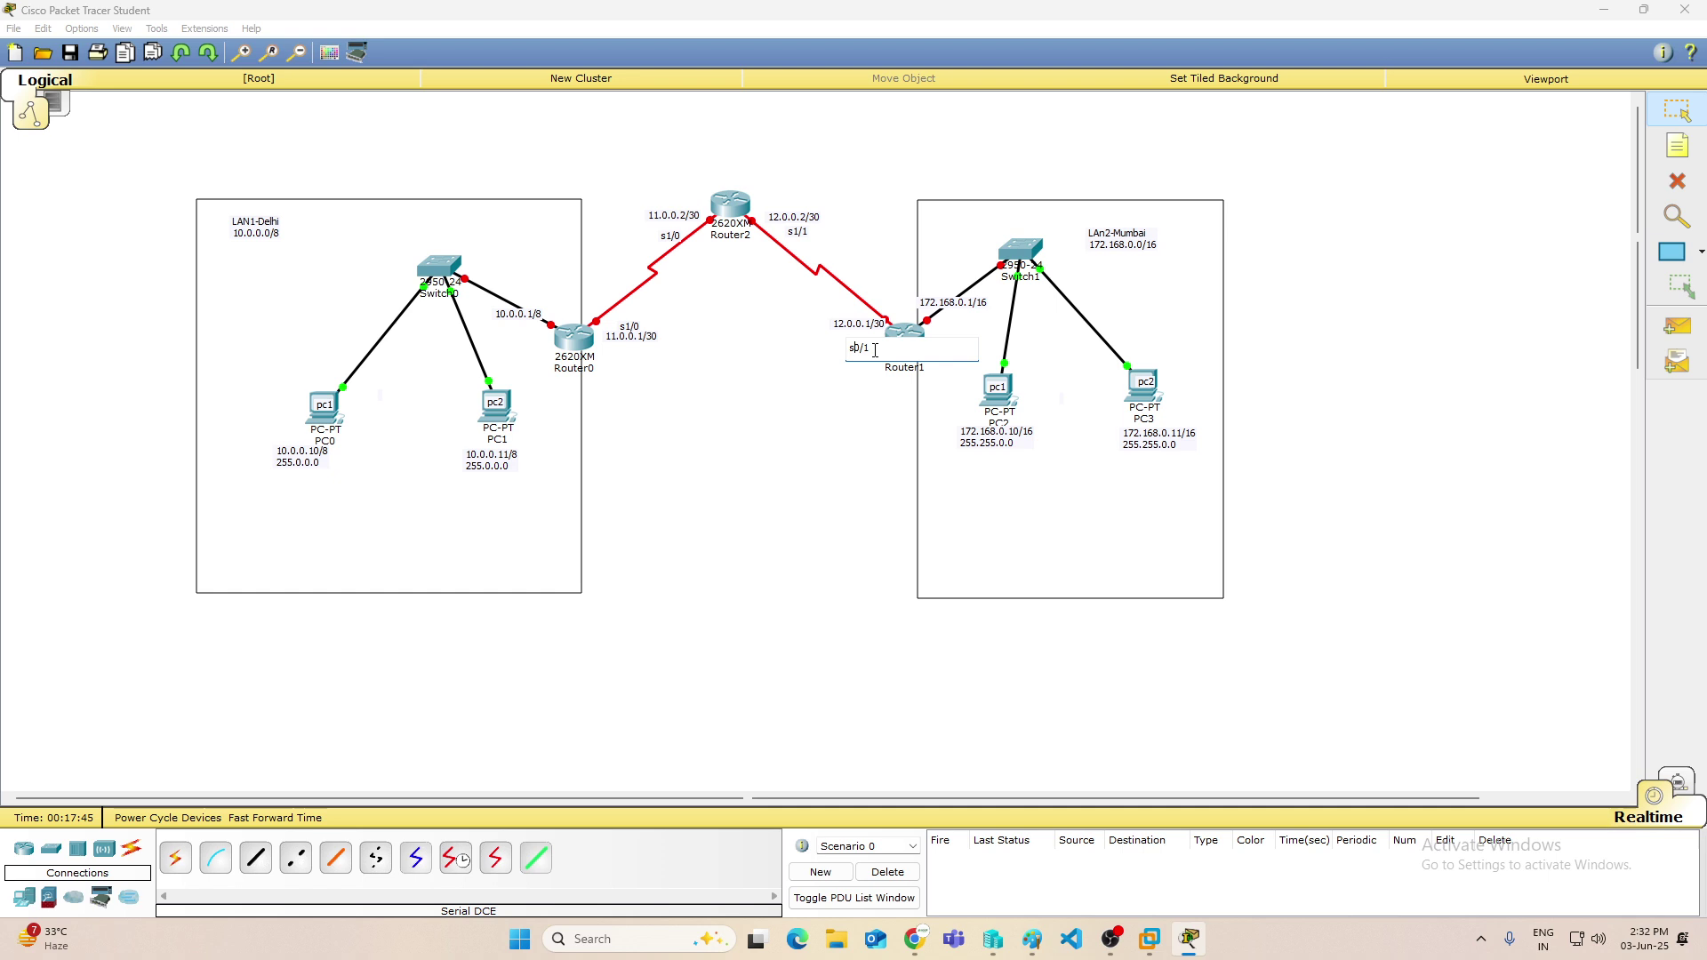
type("1")
left_click(791, 374)
Test connectivity inside the Delhi LAN by sending a simple PDU from PC0 to PC1.
mouse_move(1011, 316)
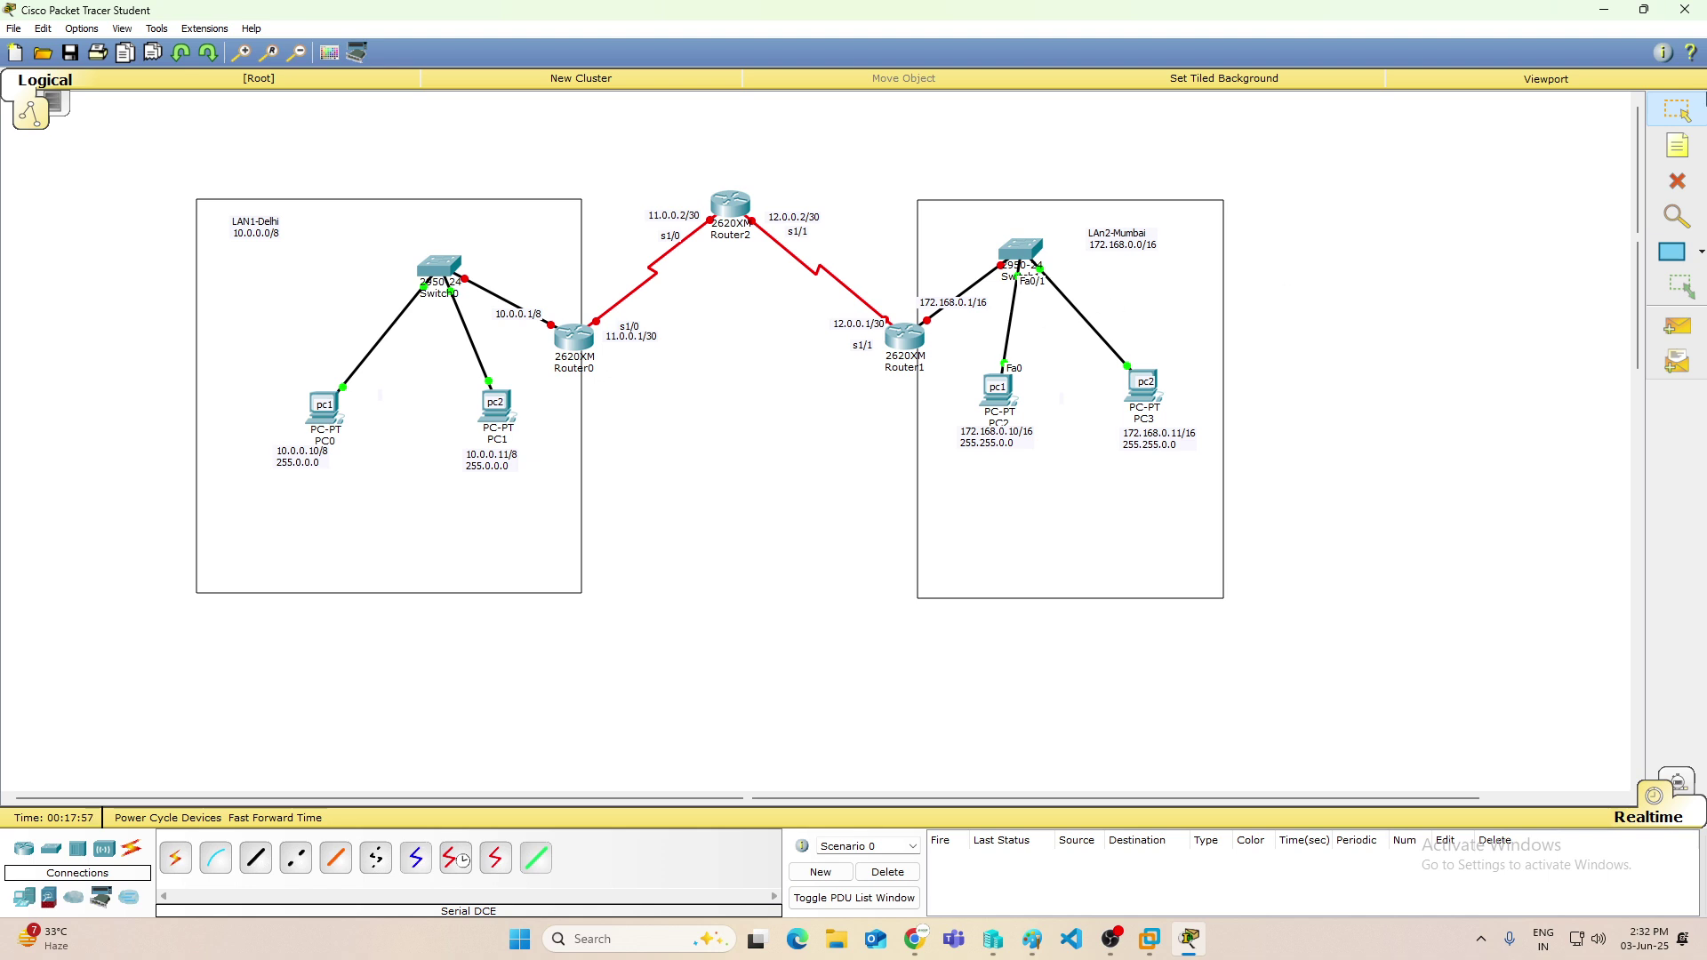
left_click(1678, 145)
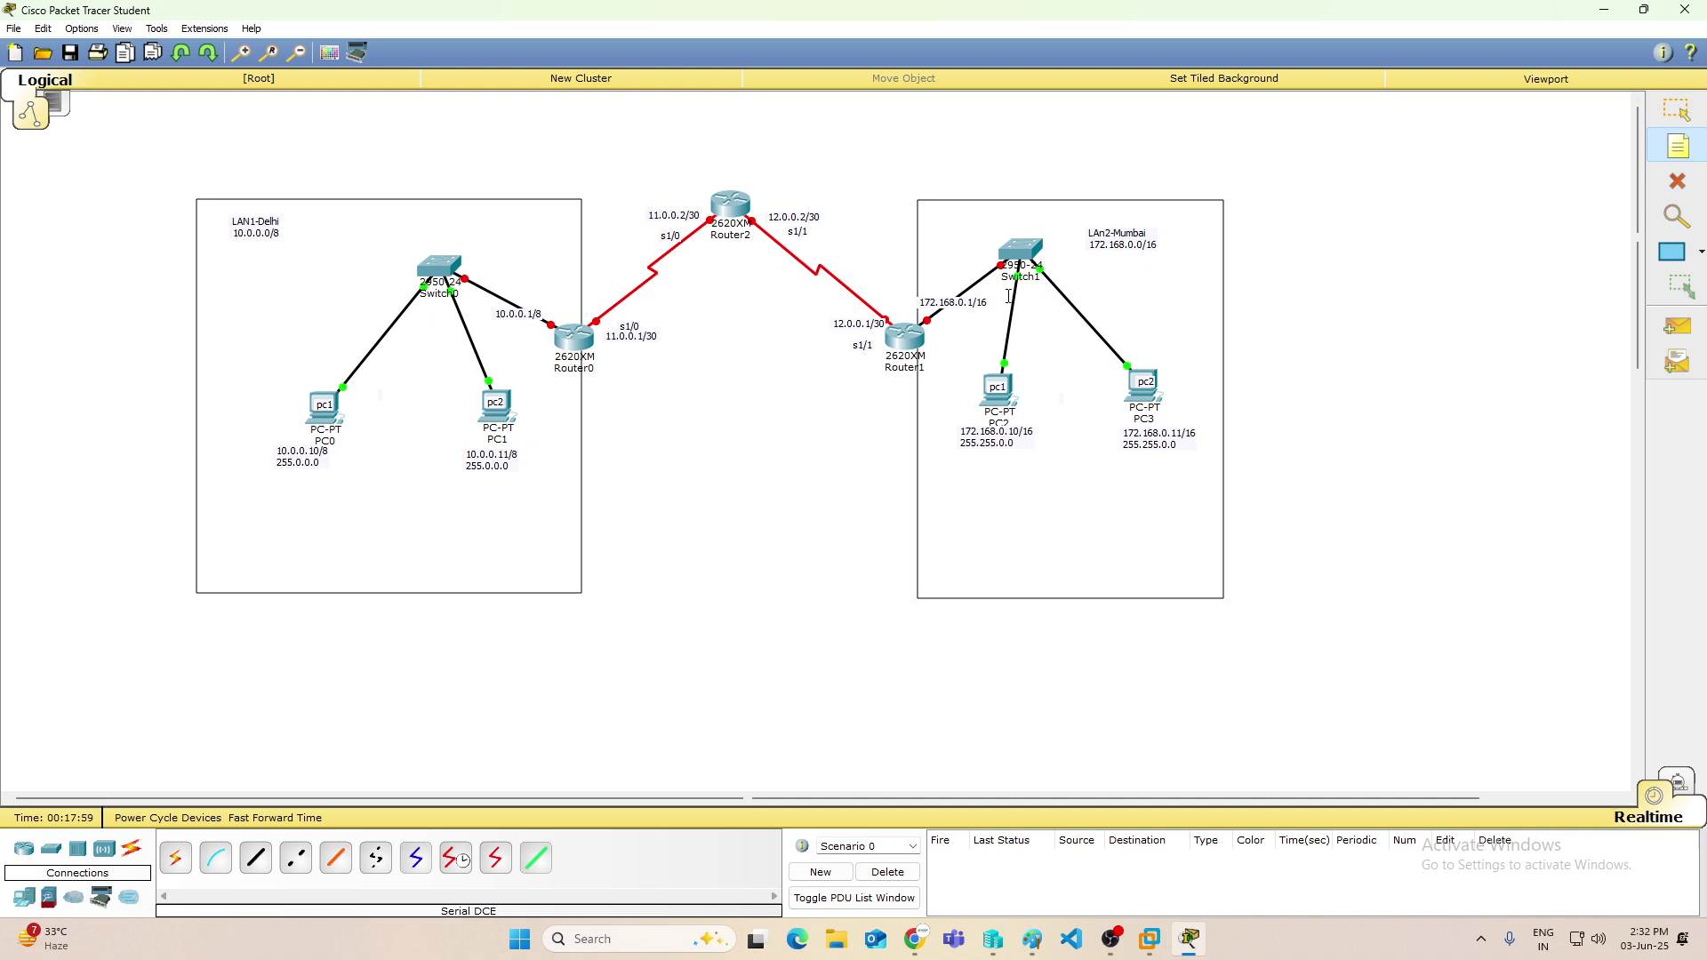
left_click(1678, 327)
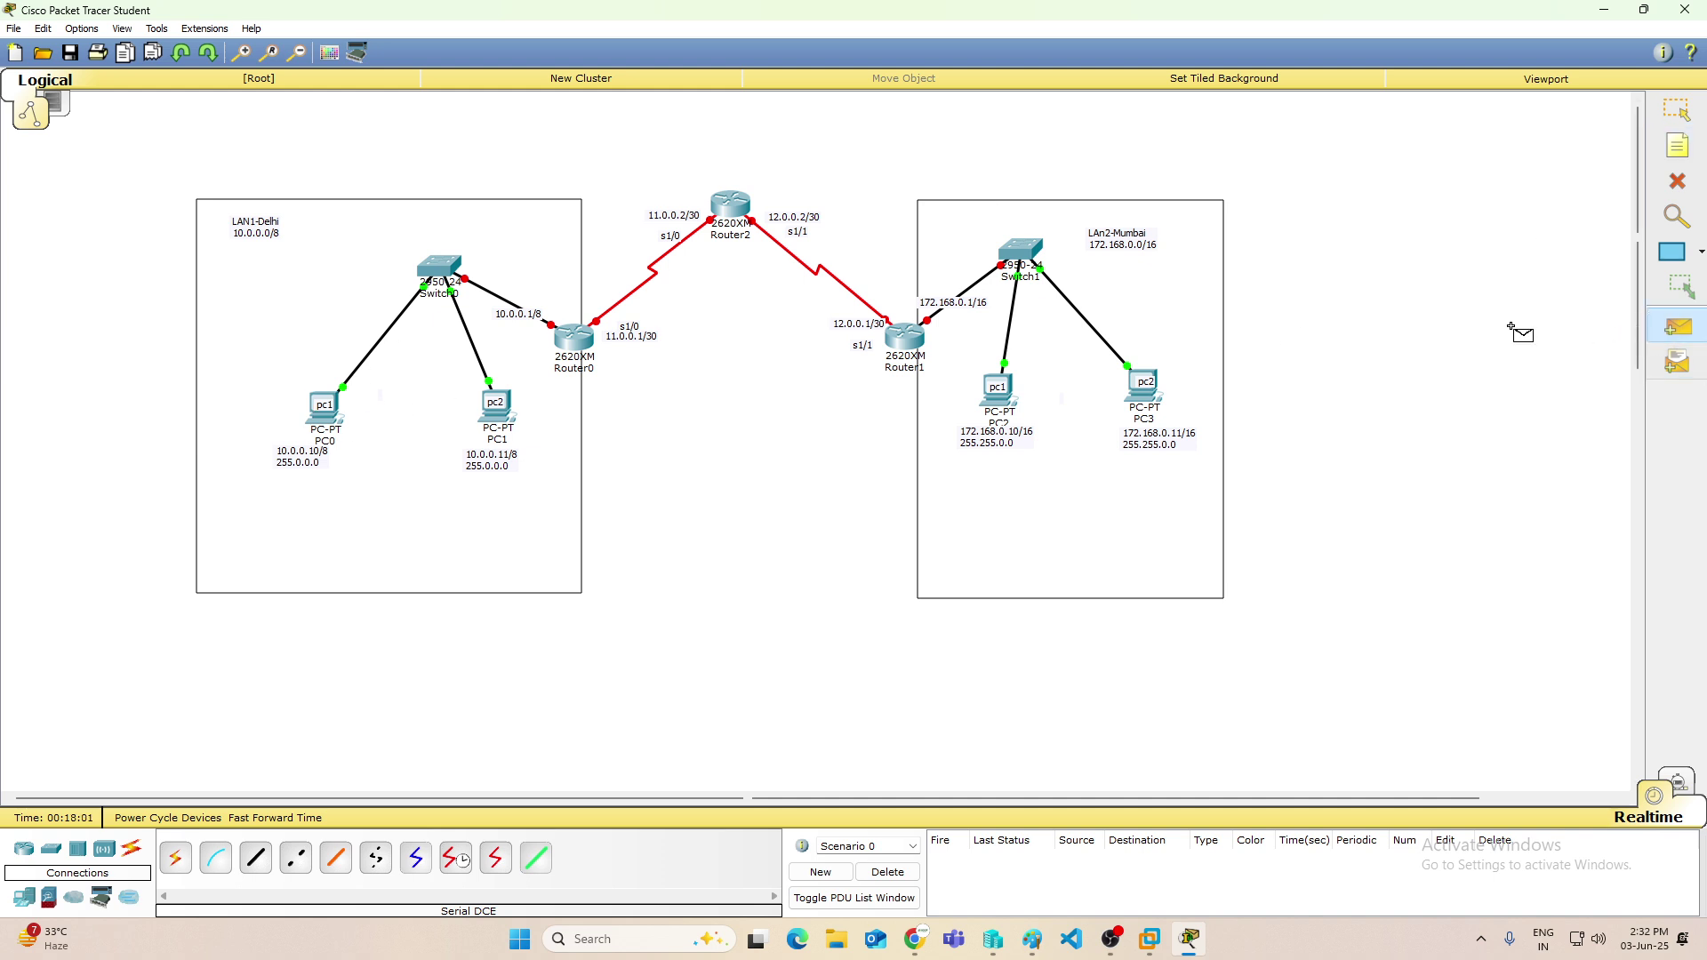
left_click(327, 405)
left_click(507, 398)
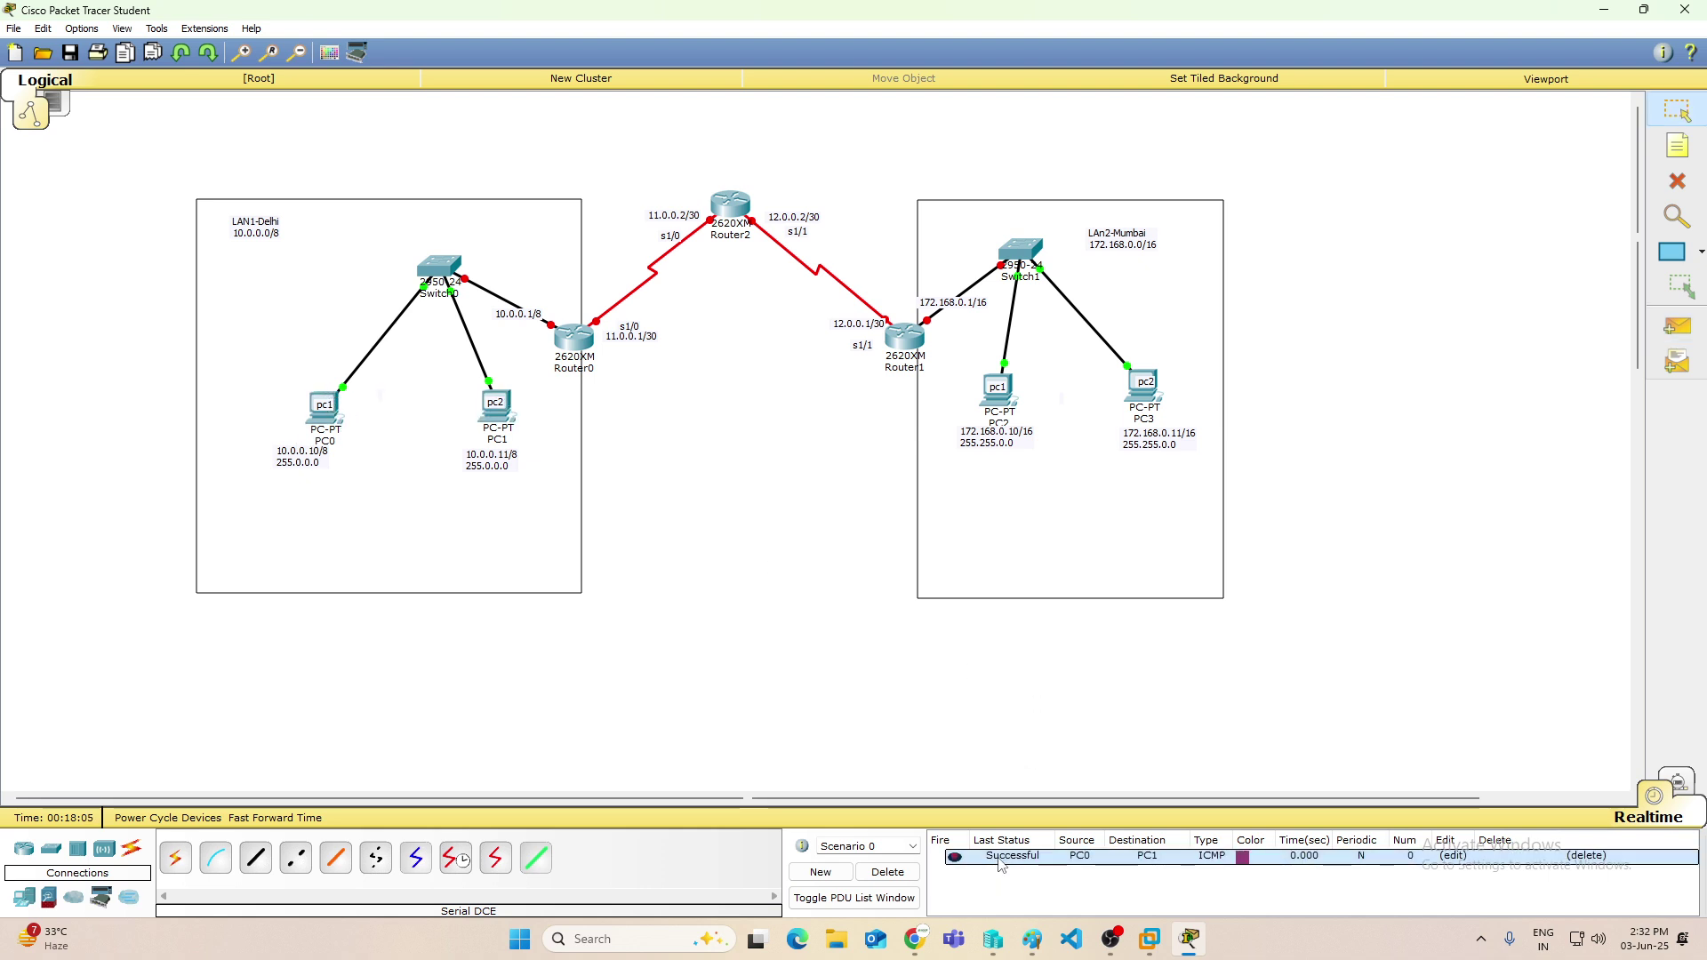
Test the Mumbai LAN with a simple PDU from PC2 to PC3, and delete the scenario's PDUs.
left_click(1678, 326)
left_click(1005, 402)
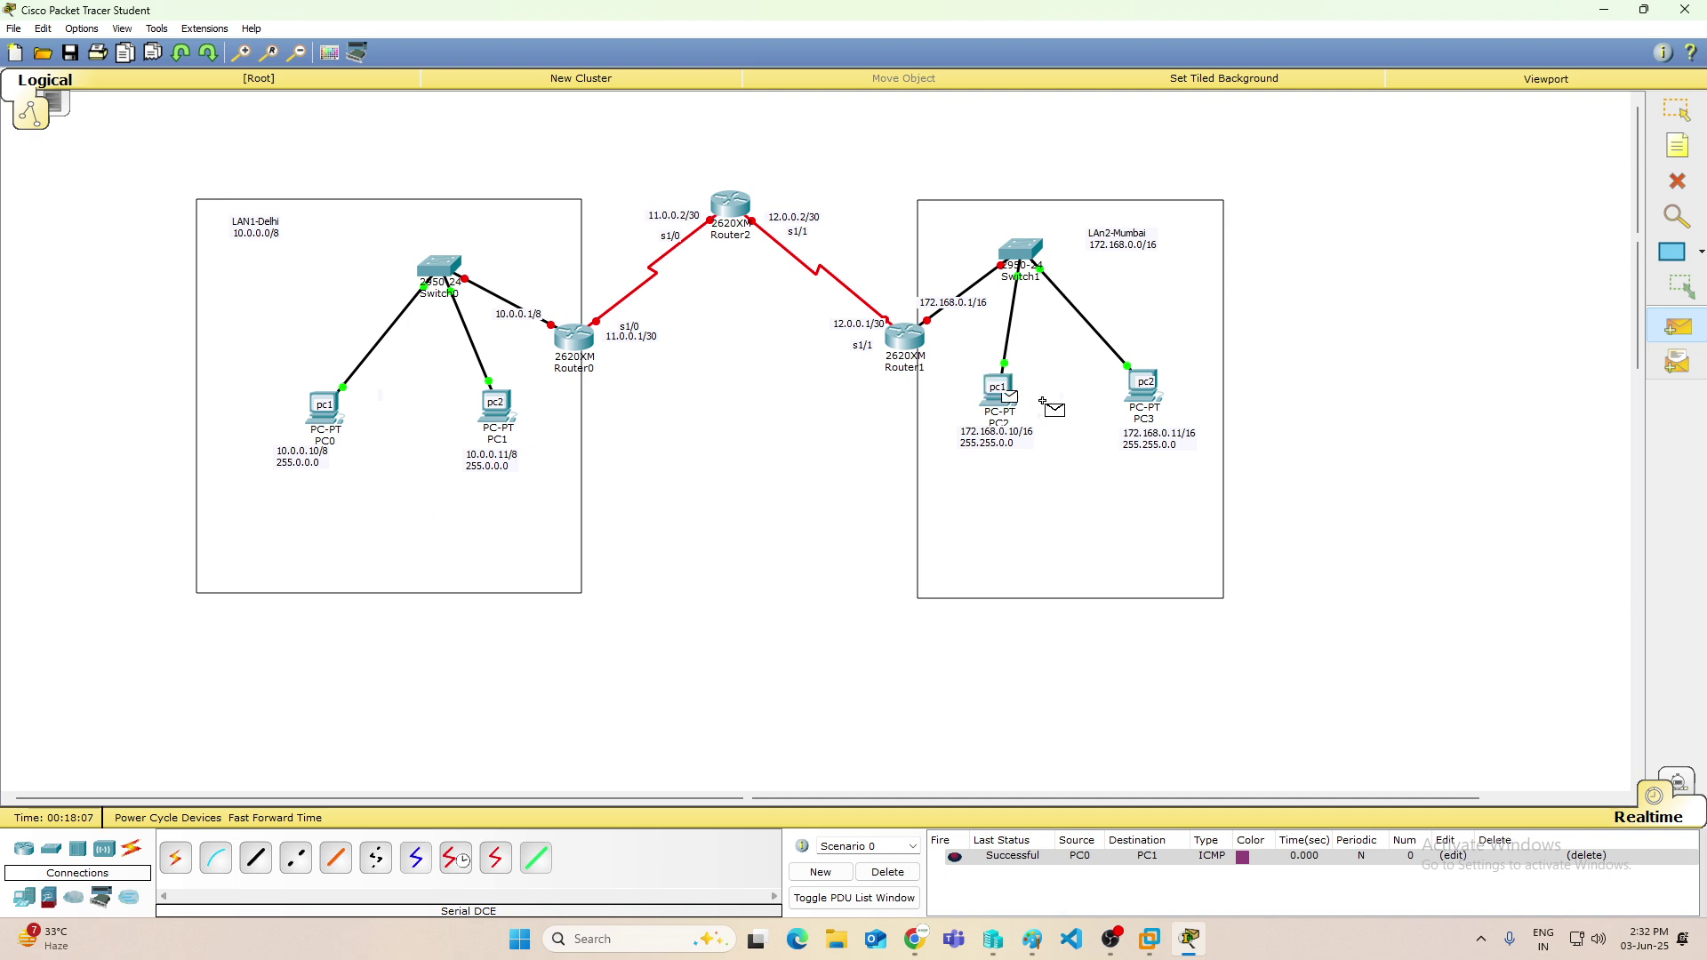
left_click(1144, 389)
left_click(889, 872)
Test connectivity between the two LANs by sending a simple PDU from PC0 to PC2.
left_click(1678, 326)
left_click(320, 406)
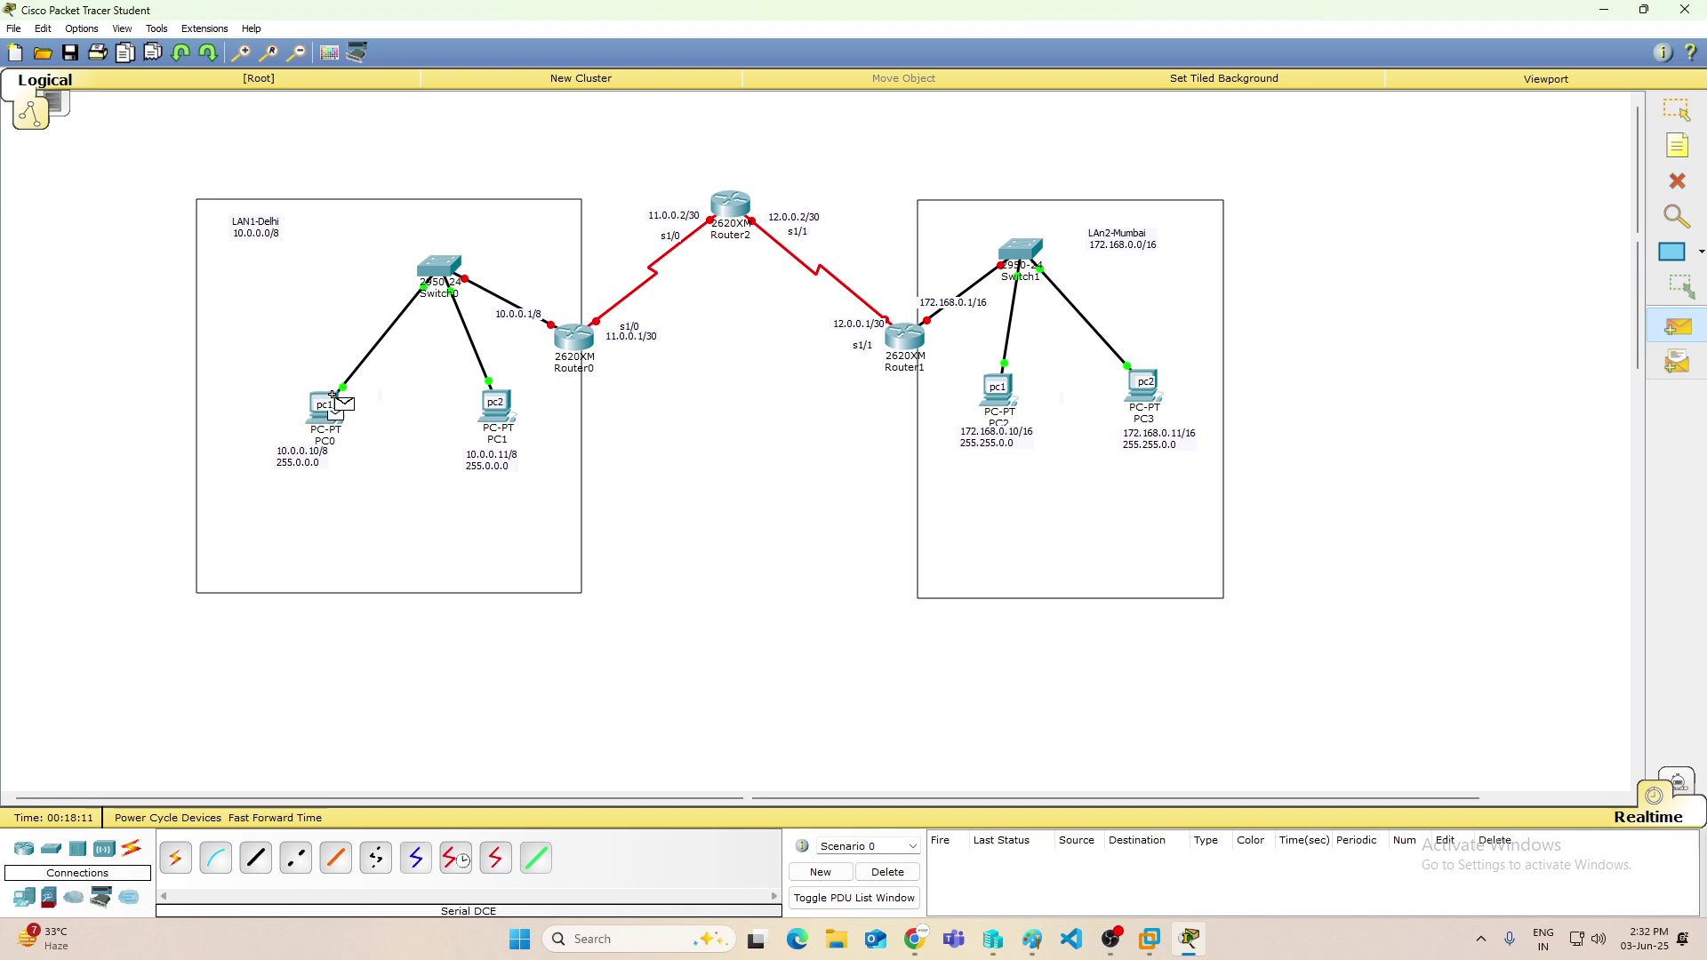
left_click(993, 401)
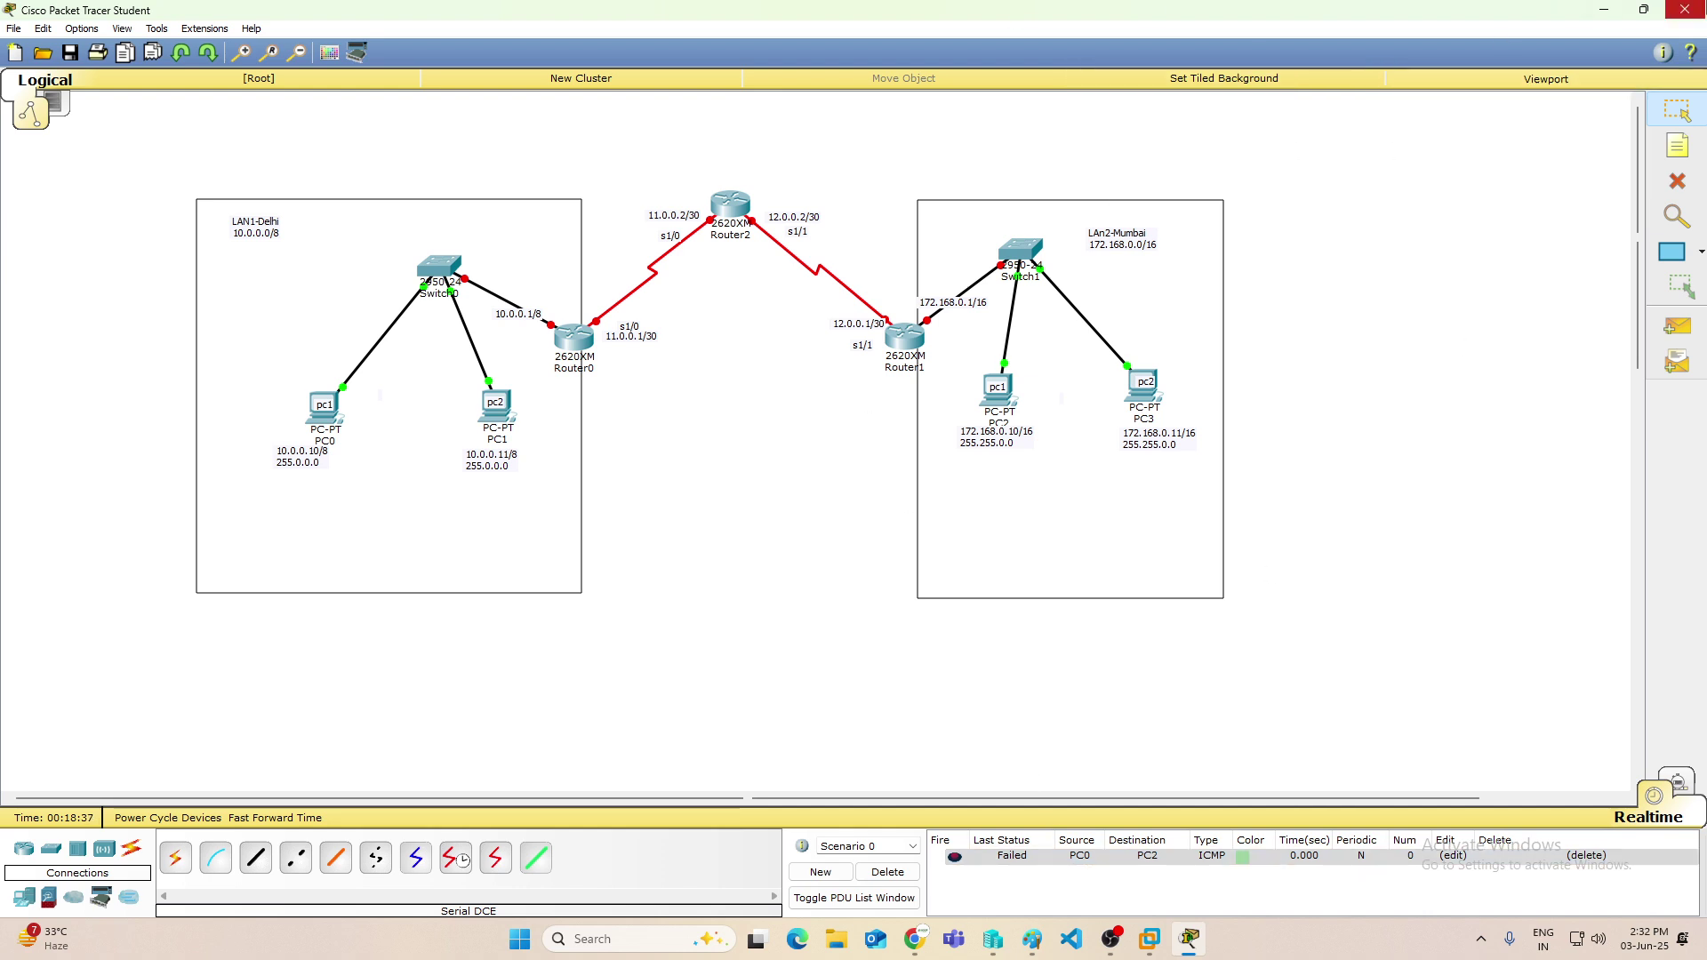
Start saving the network as a new file, choosing the Desktop and the file name ccna LAb1.
left_click(14, 29)
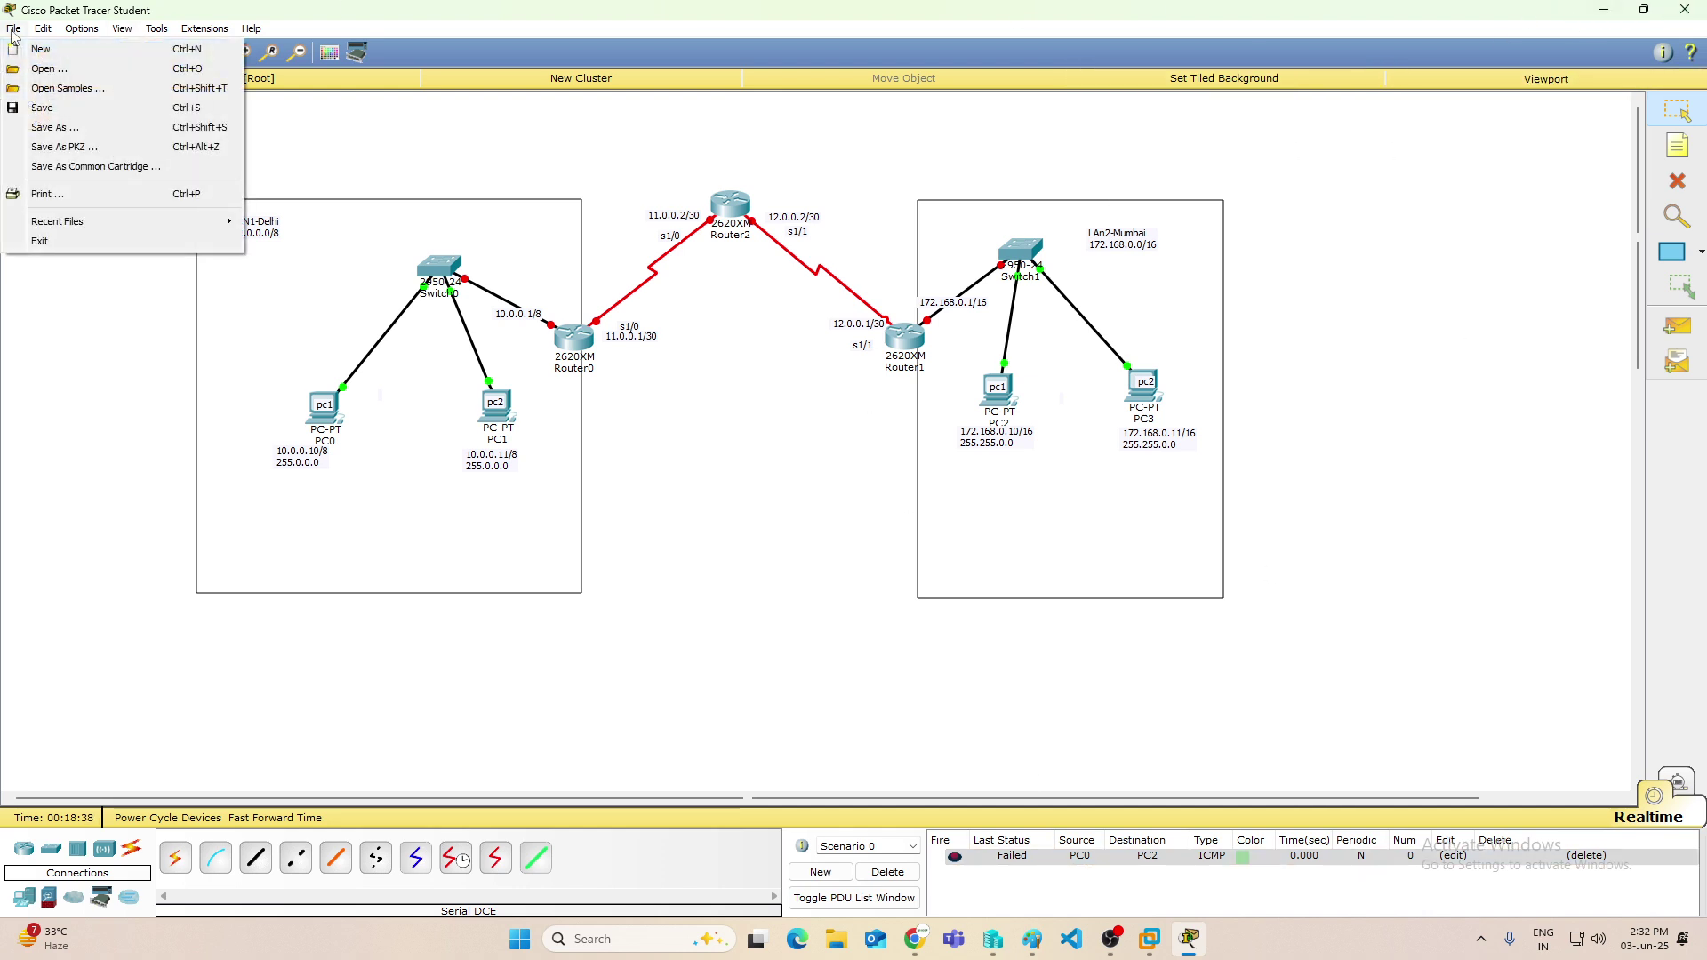
left_click(82, 129)
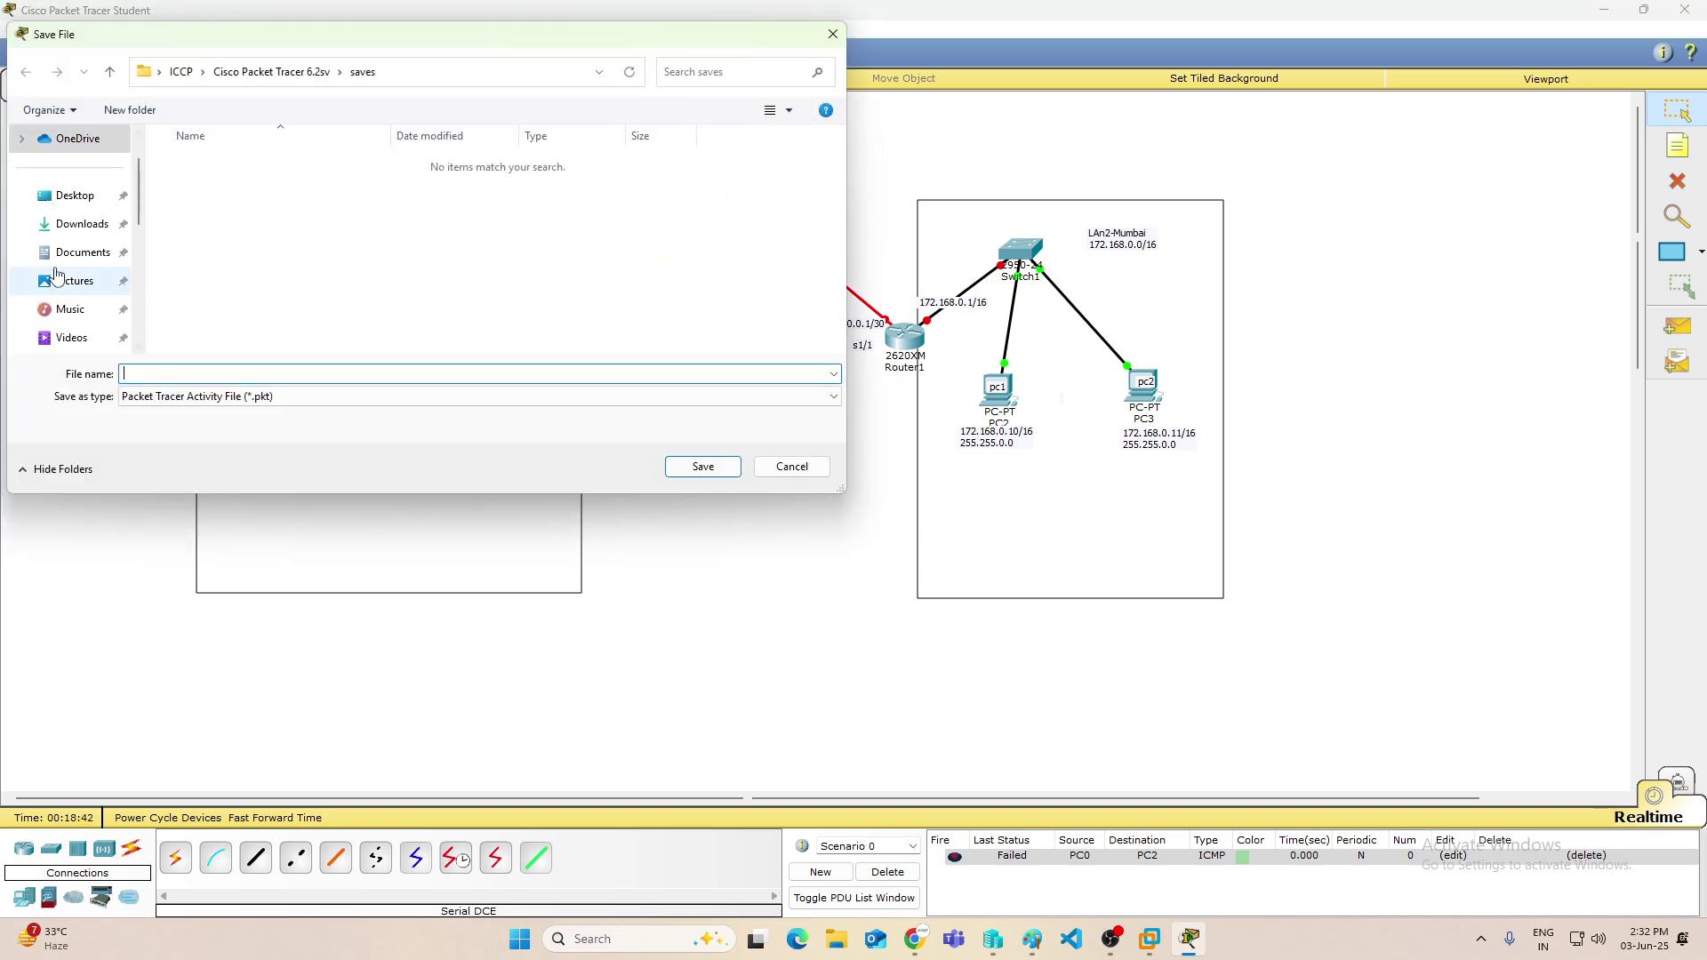
left_click(74, 196)
left_click(160, 369)
type("c")
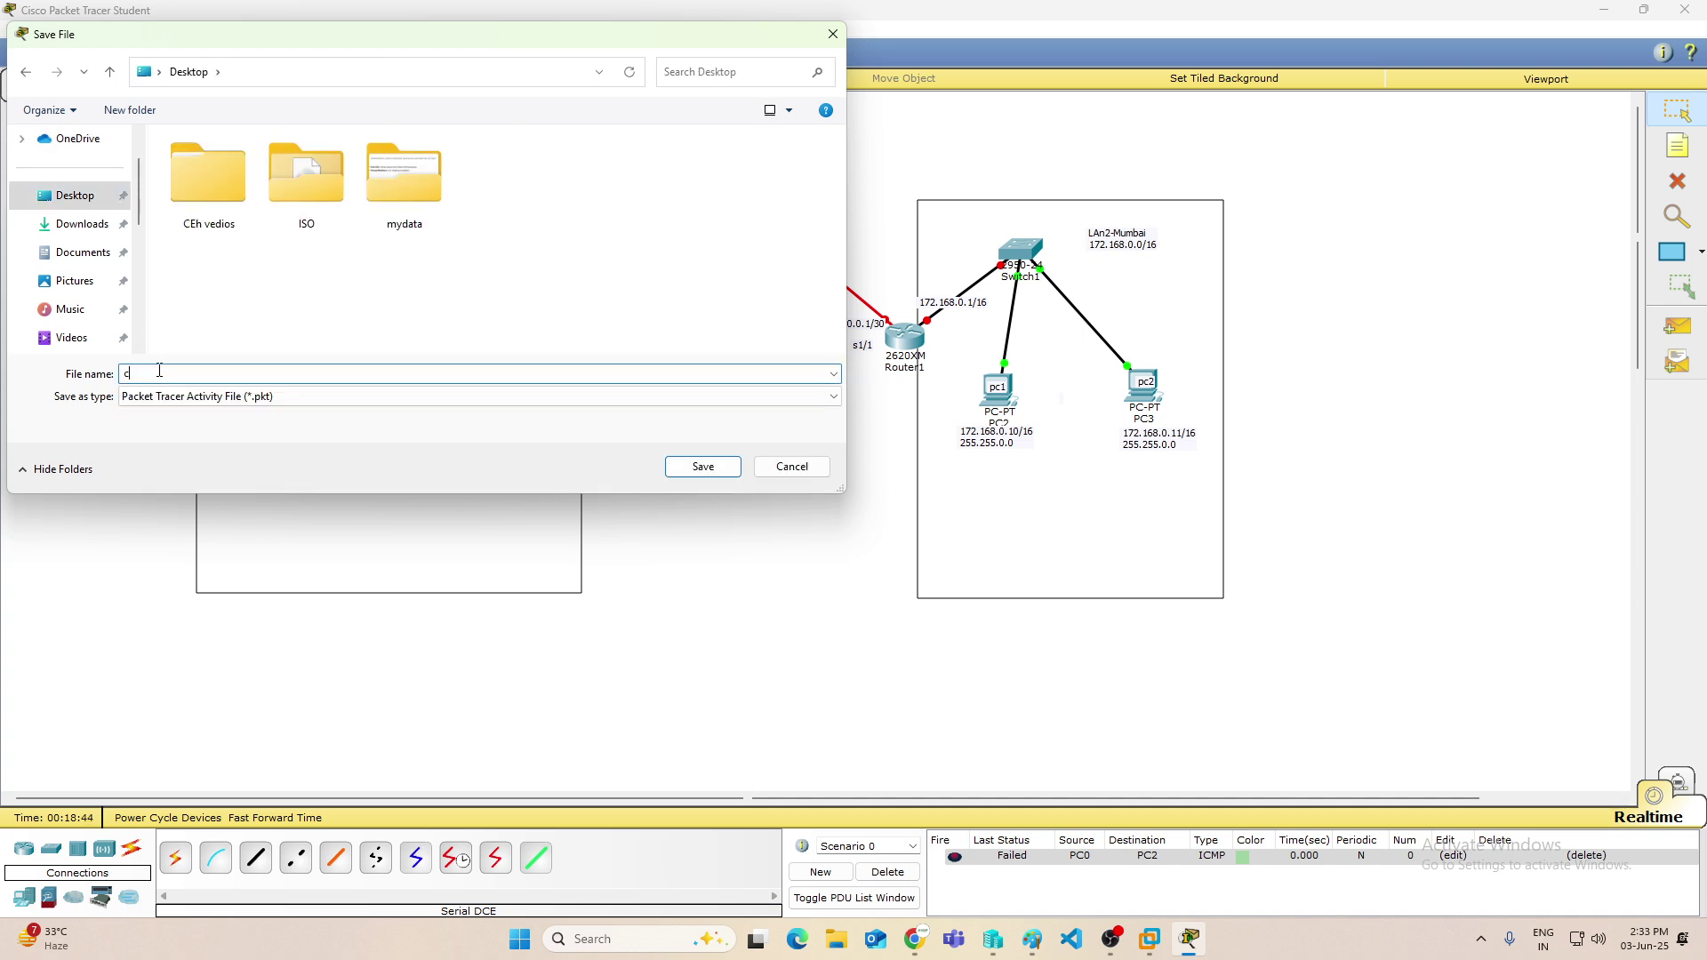
type("cna LAb1")
Create a folder named ccna on the Desktop from the save dialog and open it as the save location.
right_click(291, 264)
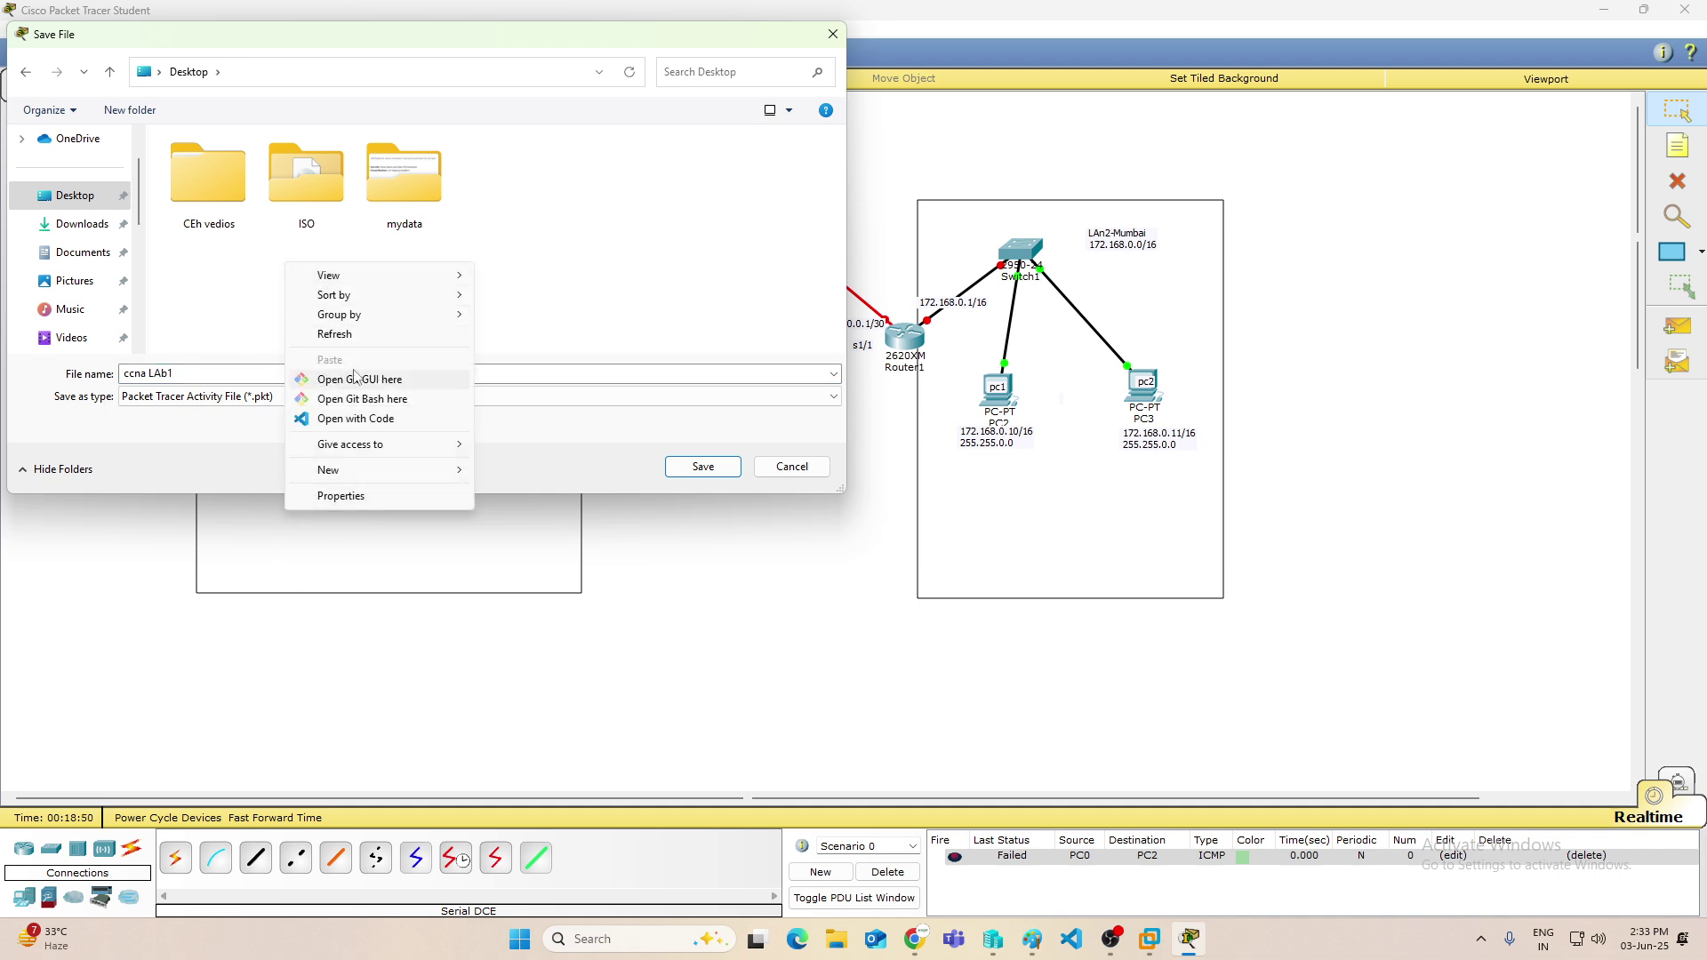
mouse_move(414, 479)
left_click(512, 474)
type("ccna")
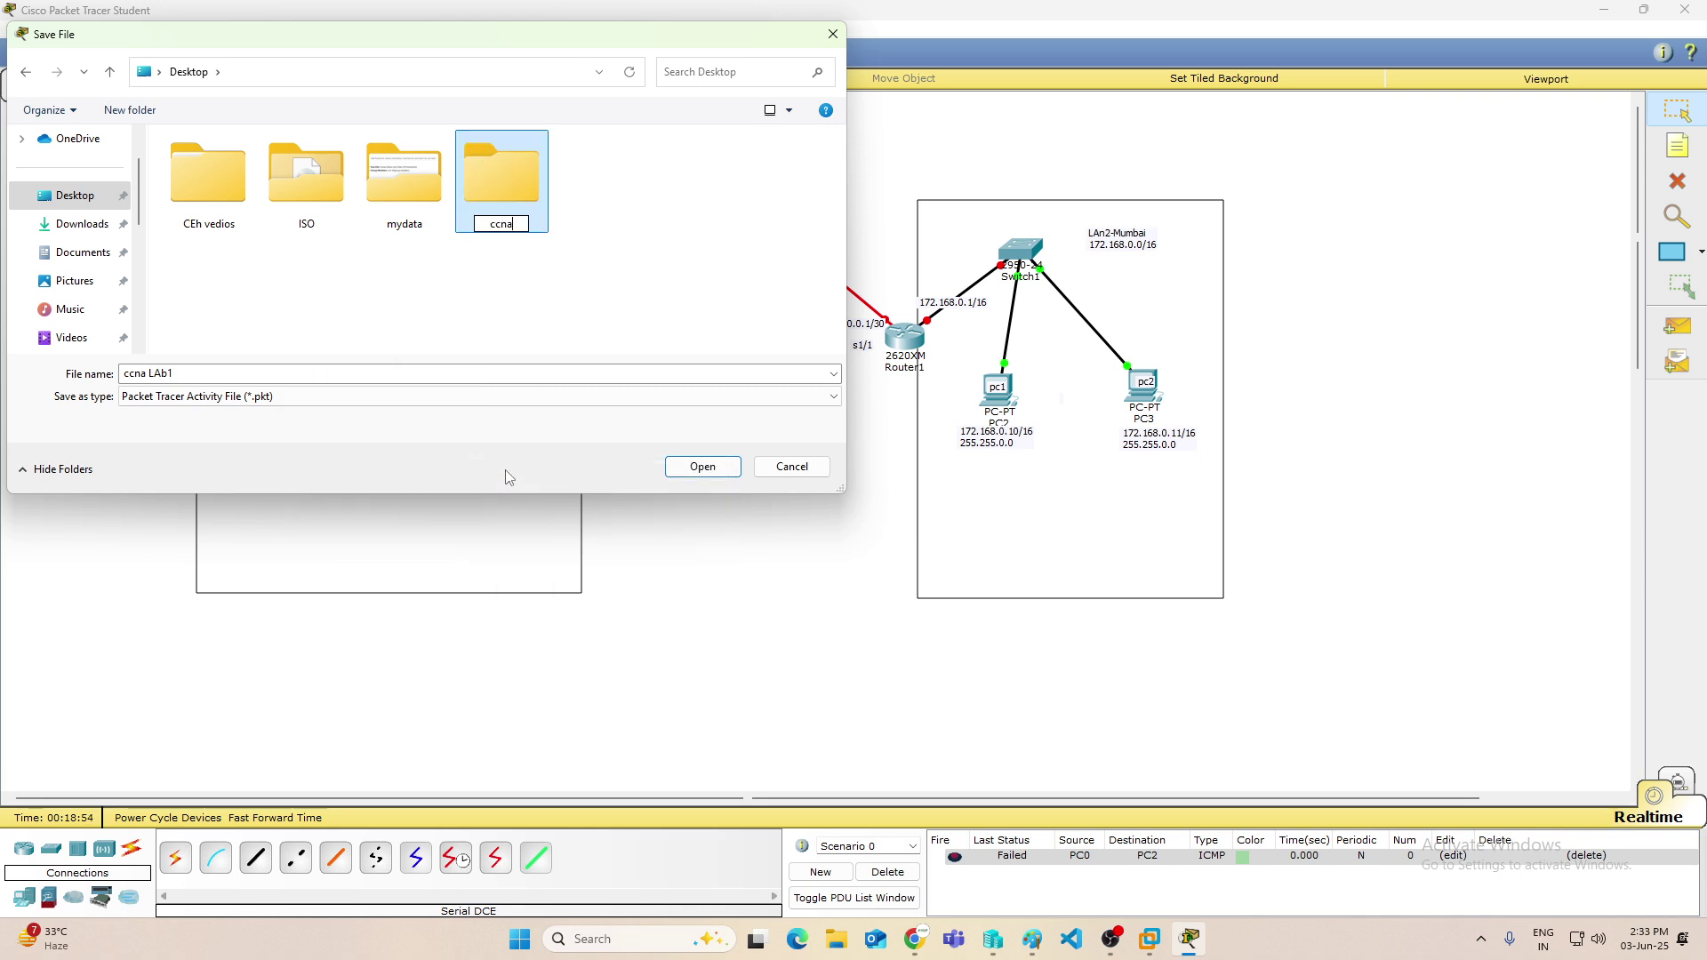
key("Return")
key("Return")
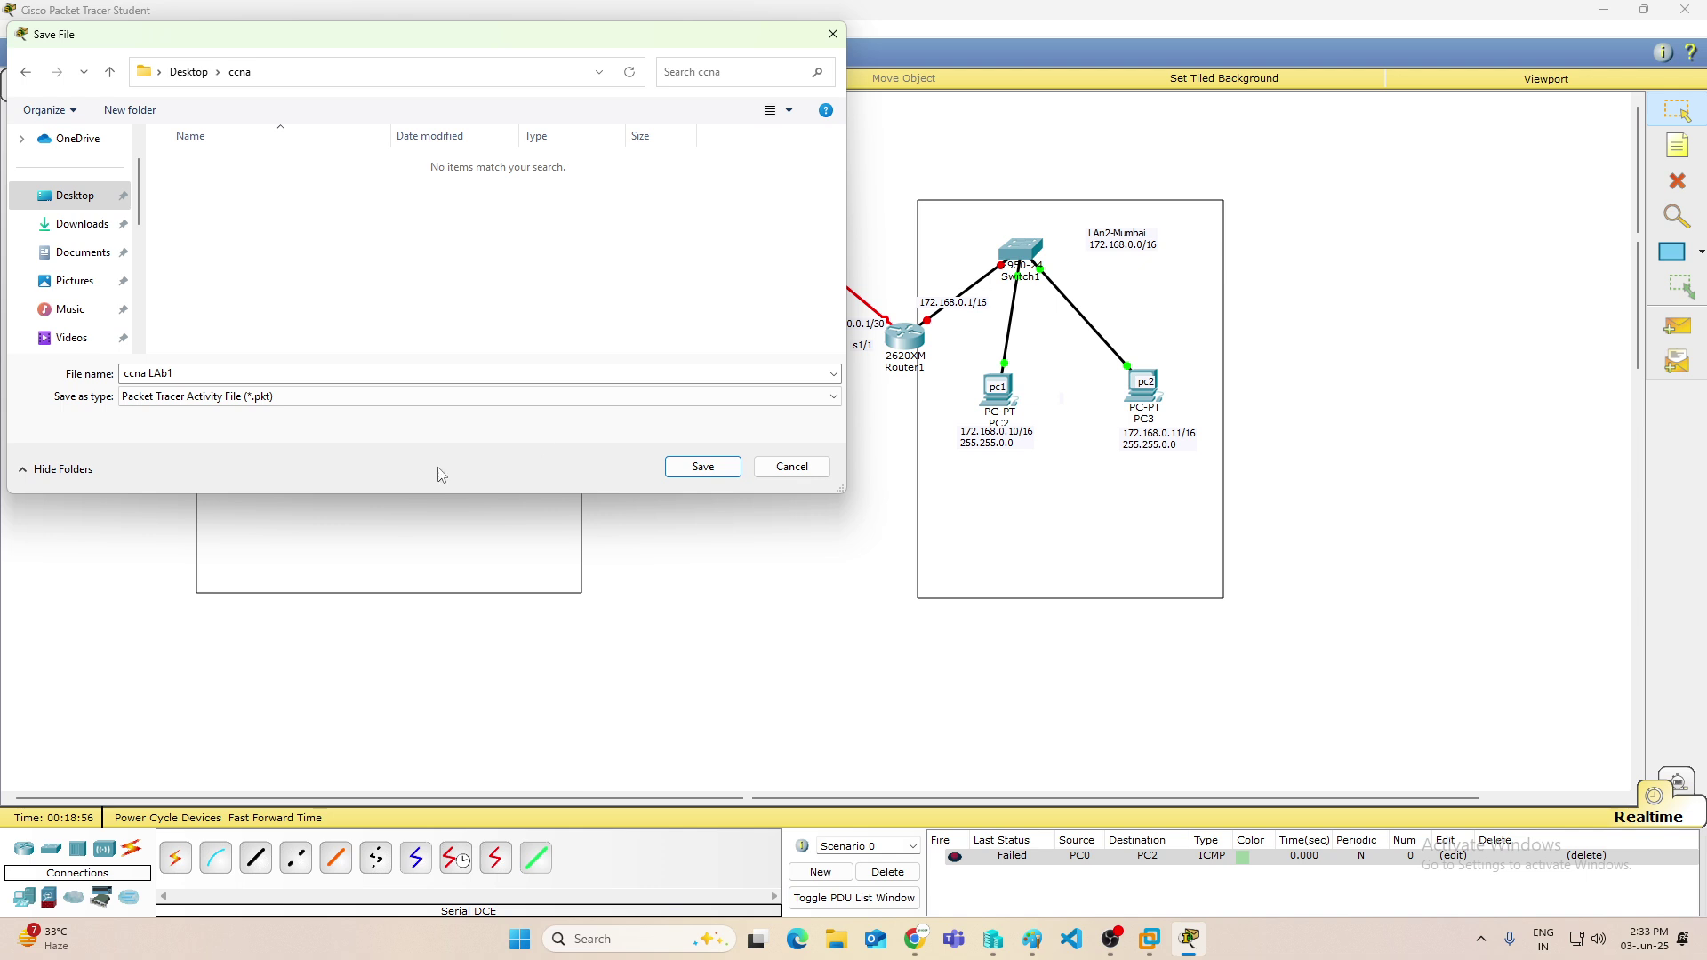
Save the network in the ccna folder as ccna LAb1 topology, and exit Packet Tracer with the work saved.
left_click(246, 367)
left_click(246, 368)
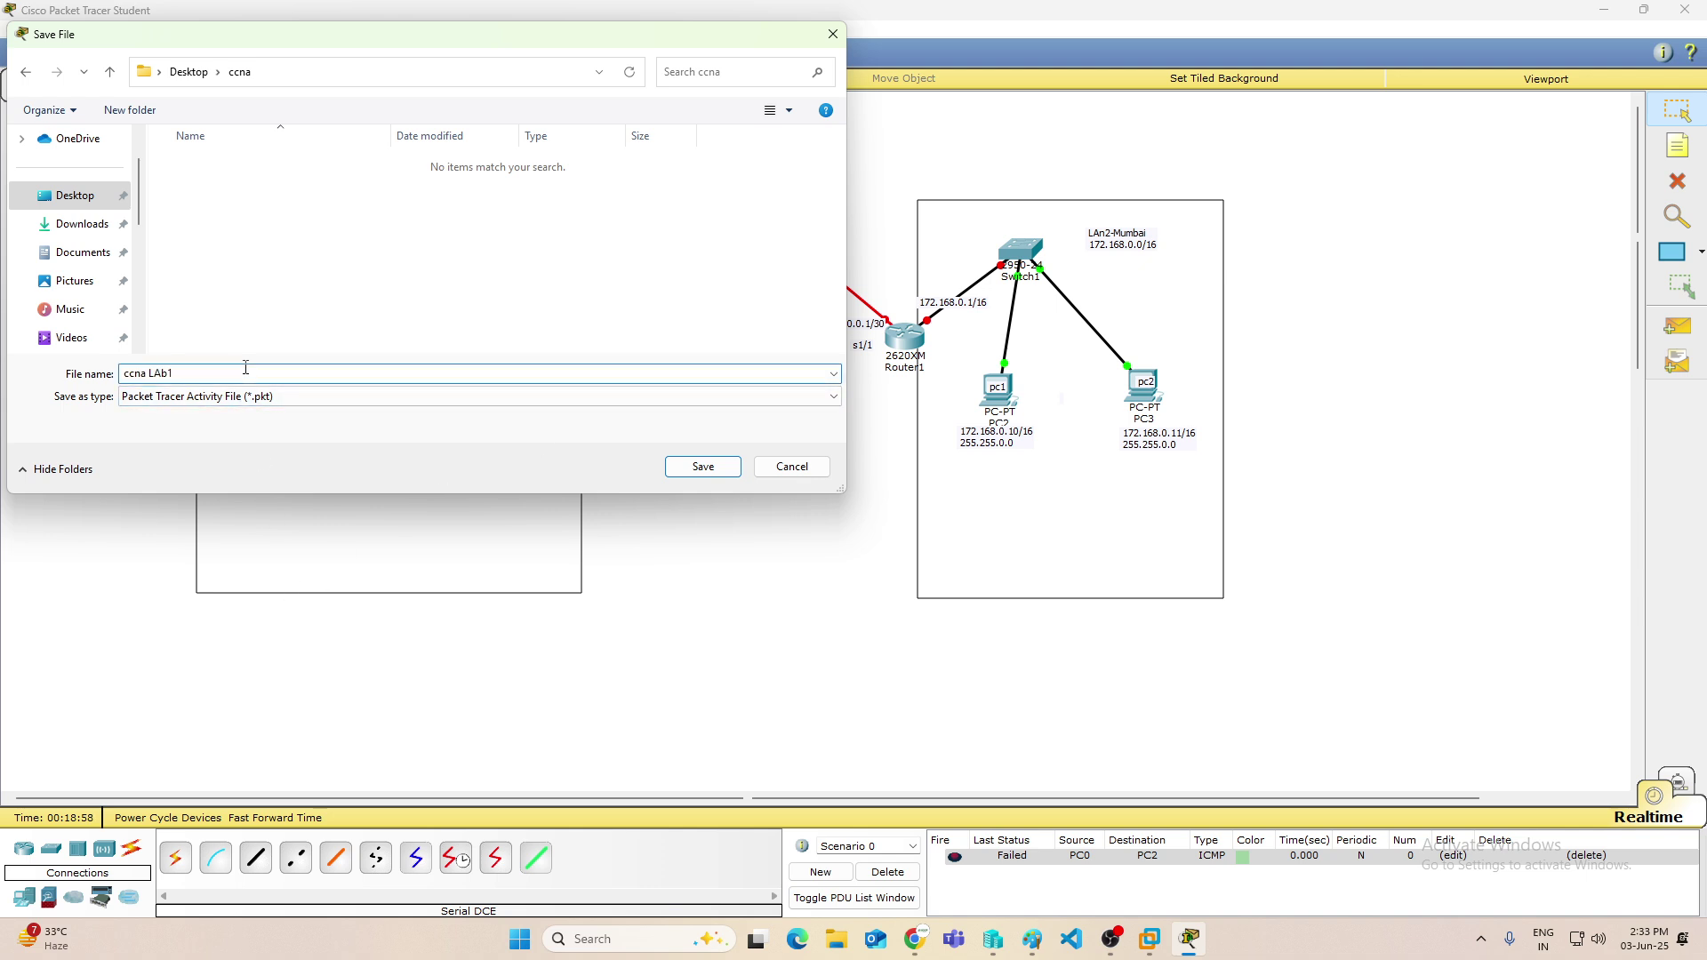
type("topology")
left_click(701, 467)
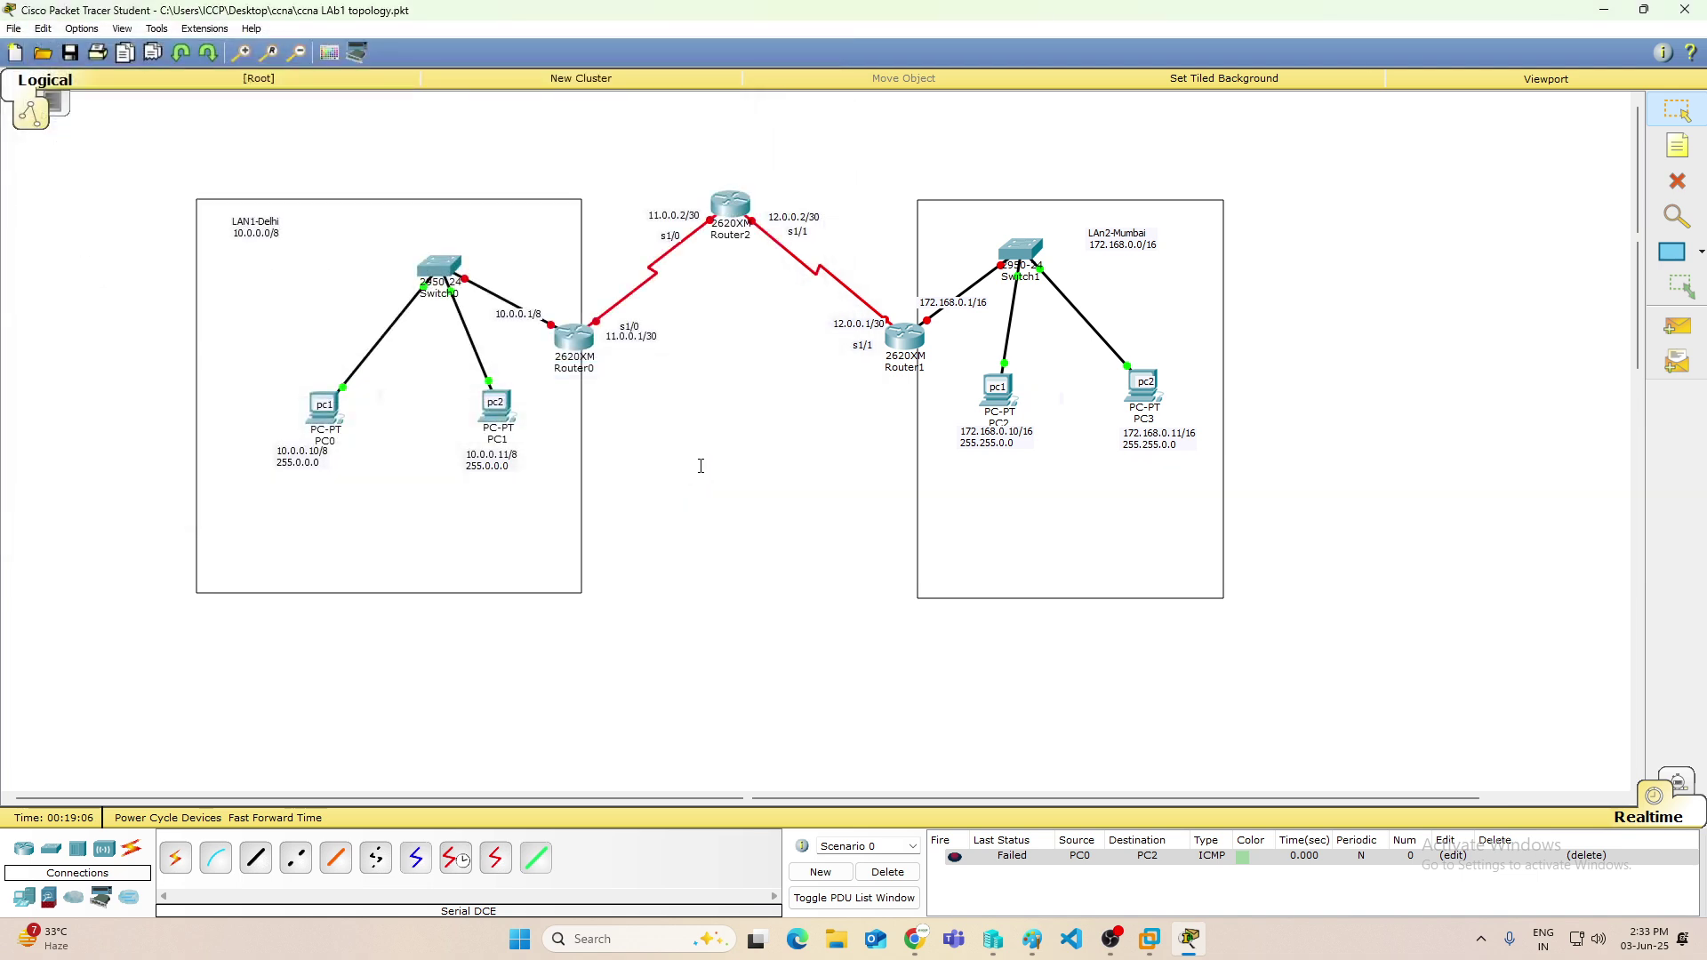
left_click(1685, 9)
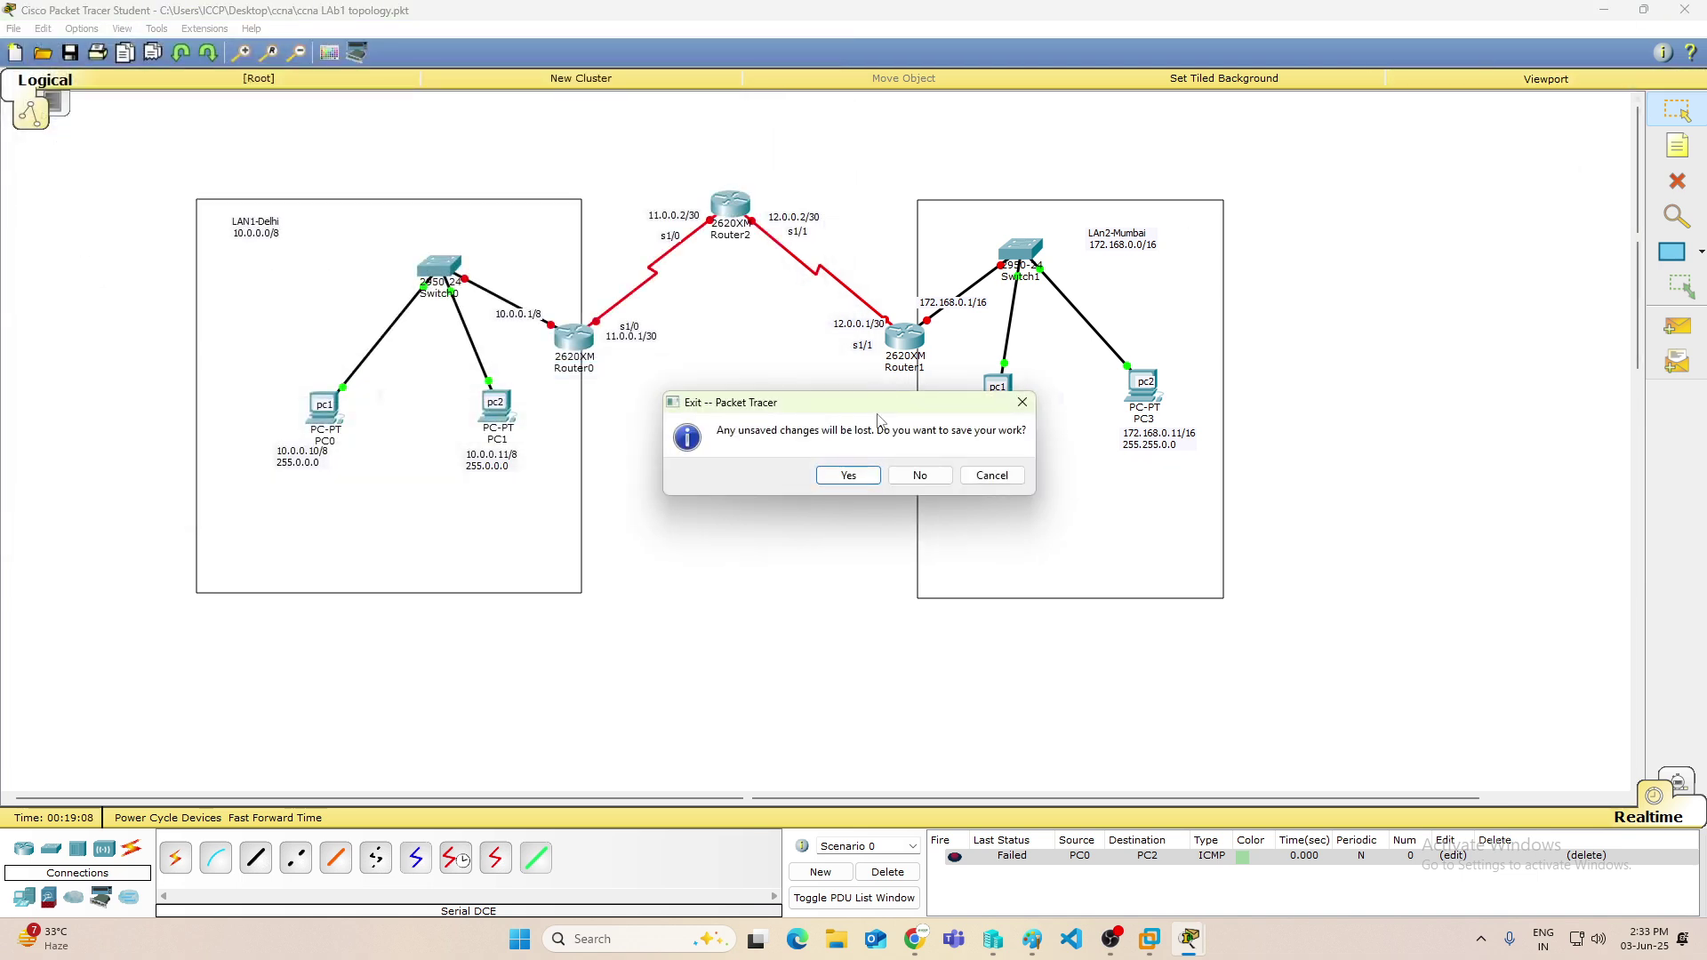
left_click(855, 481)
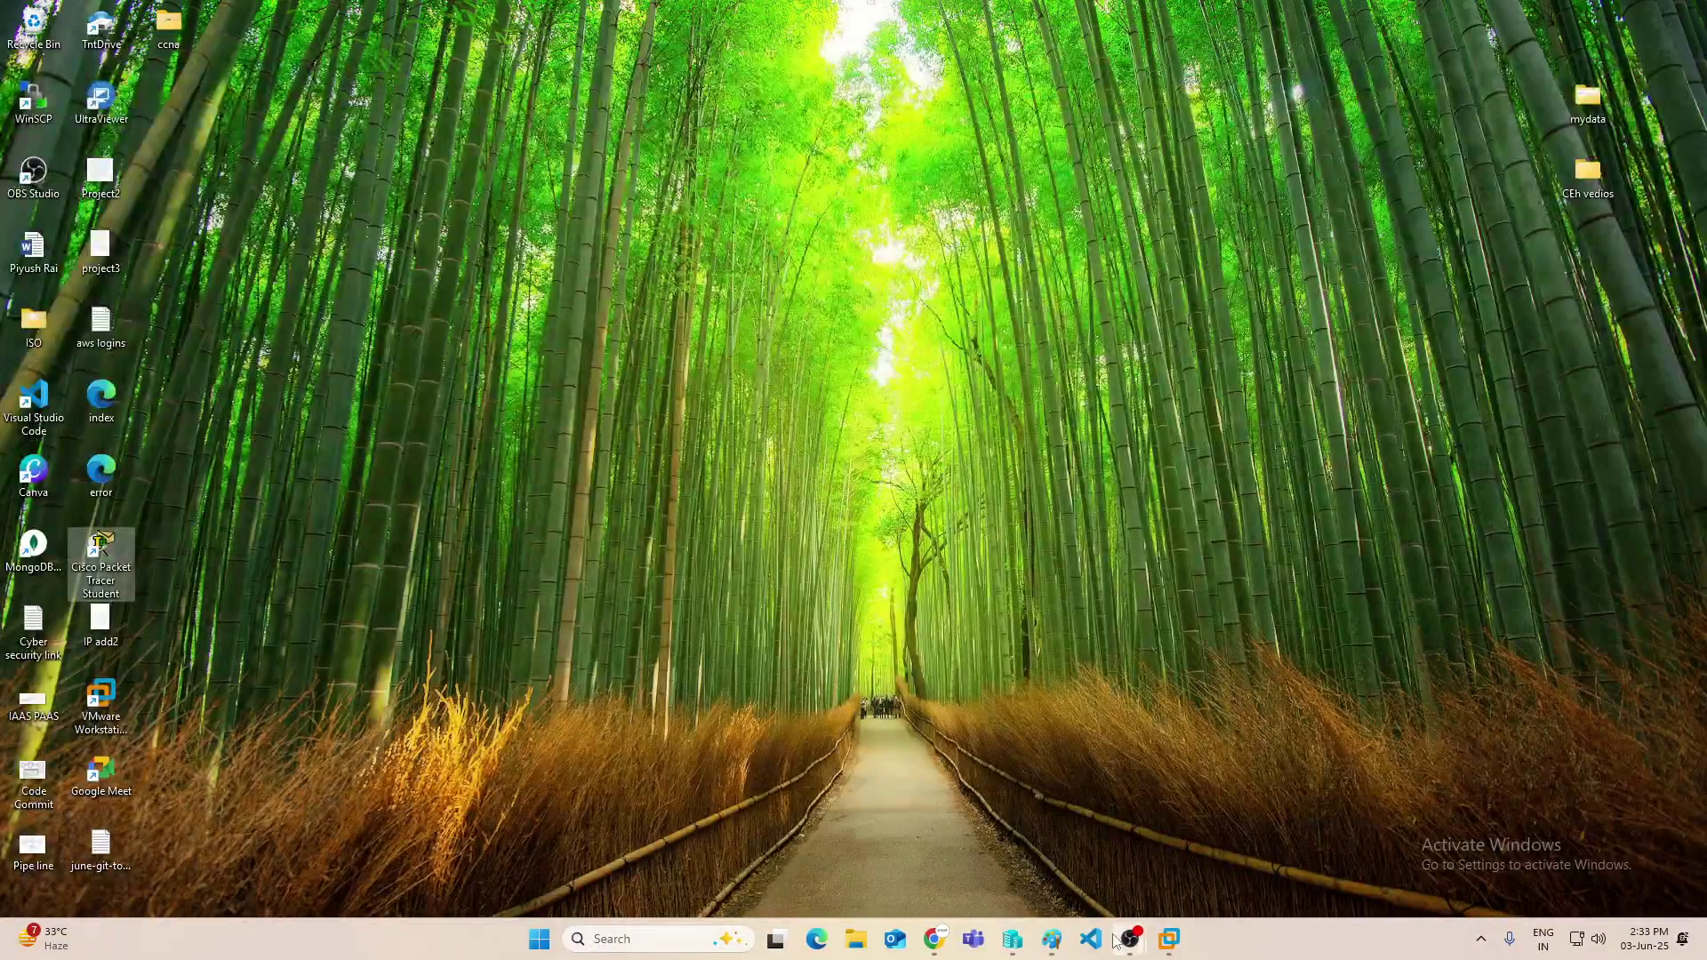
mouse_move(1130, 941)
left_click(1204, 894)
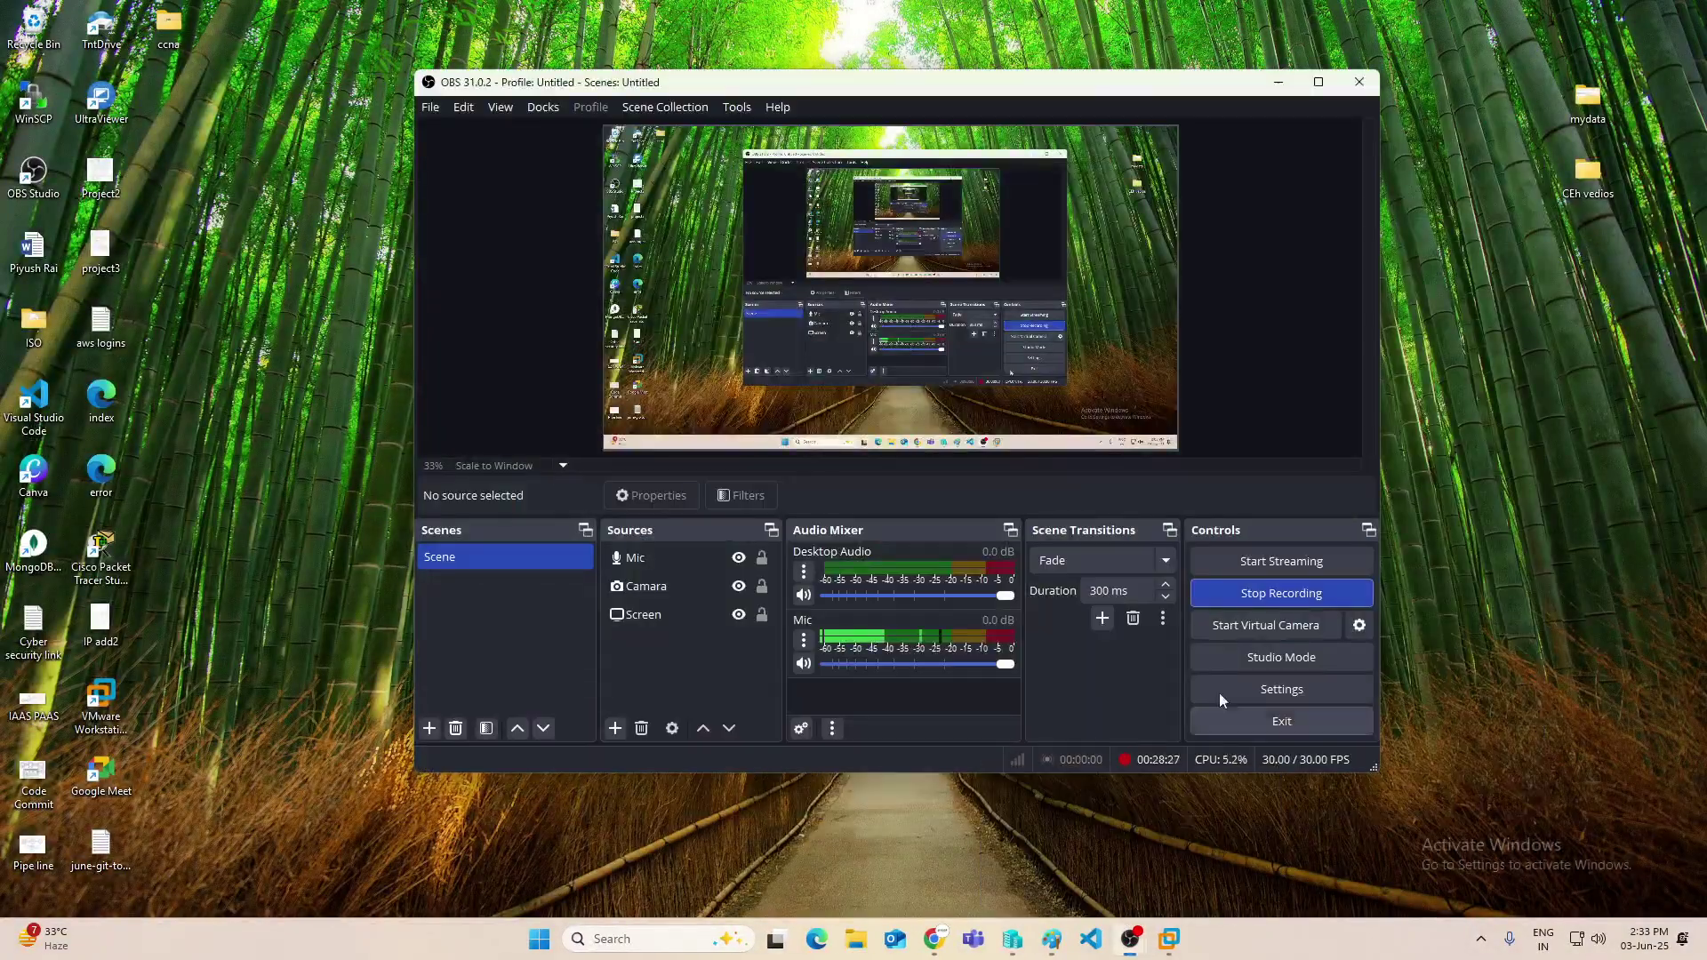